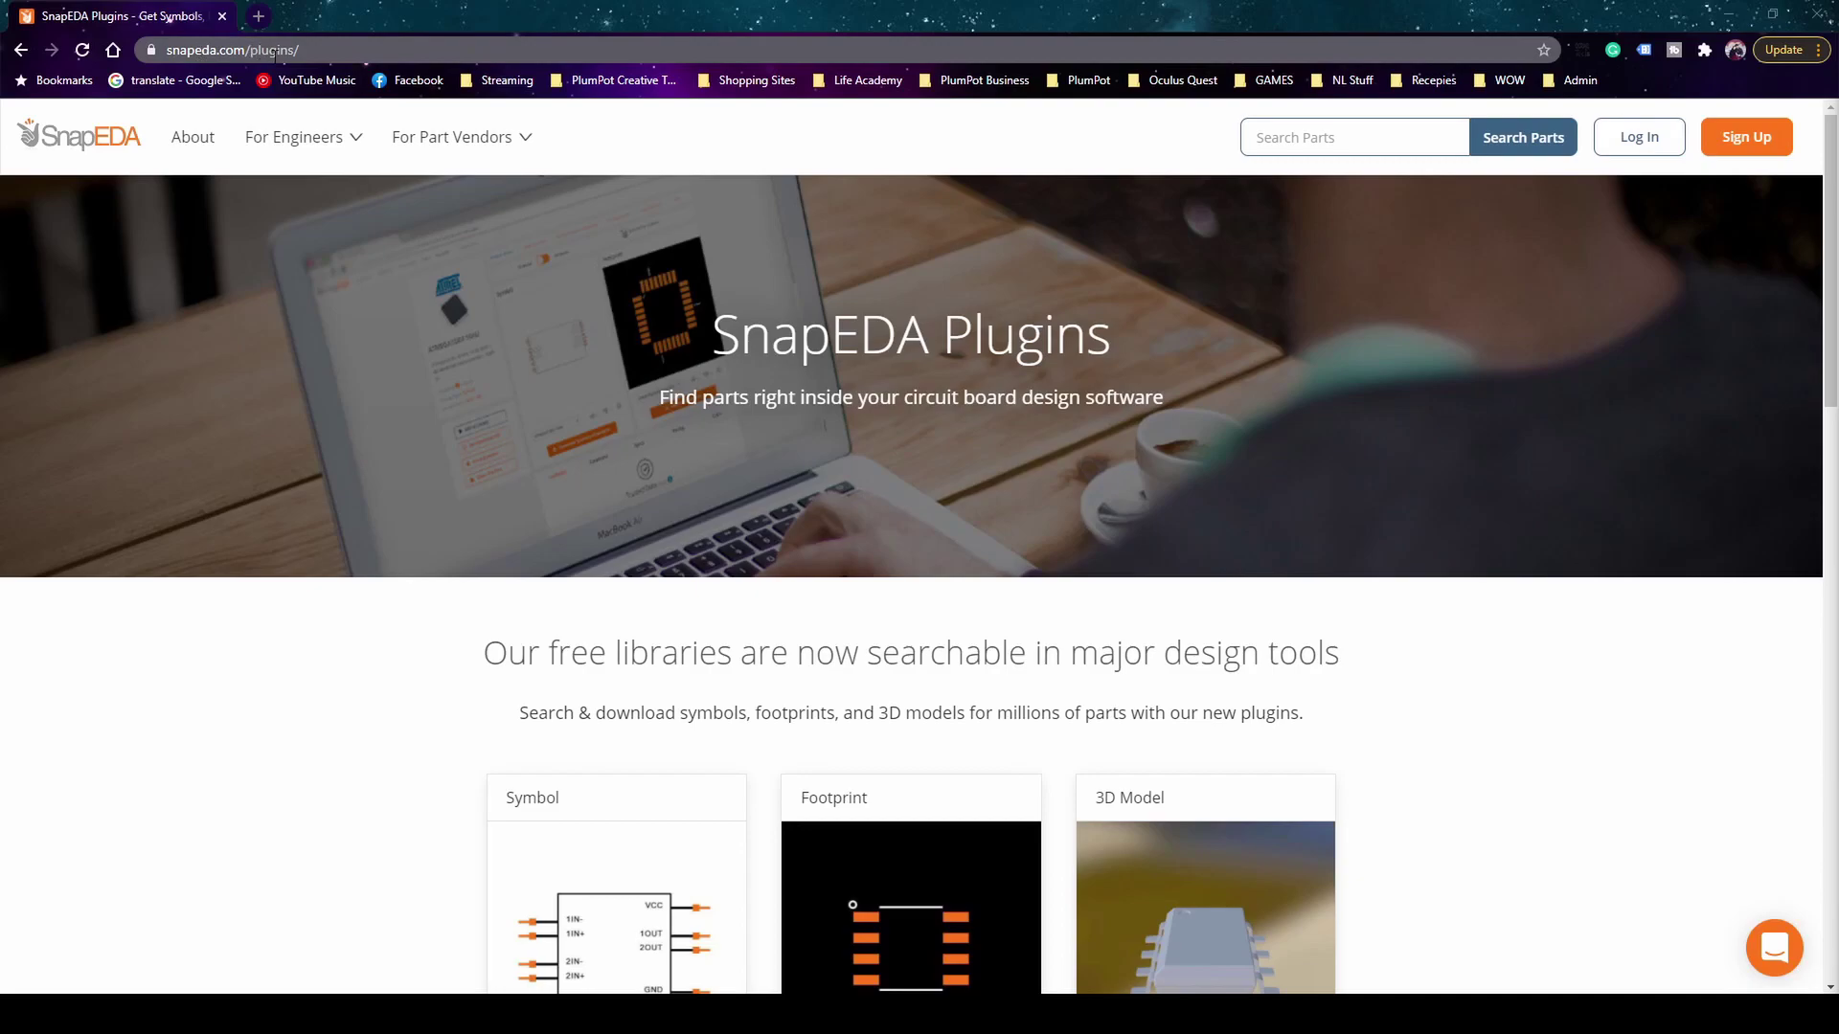
# - Focus the SnapEDA browser window and scroll down to the Our Plugins section
pyautogui.click(257, 54)
pyautogui.click(273, 51)
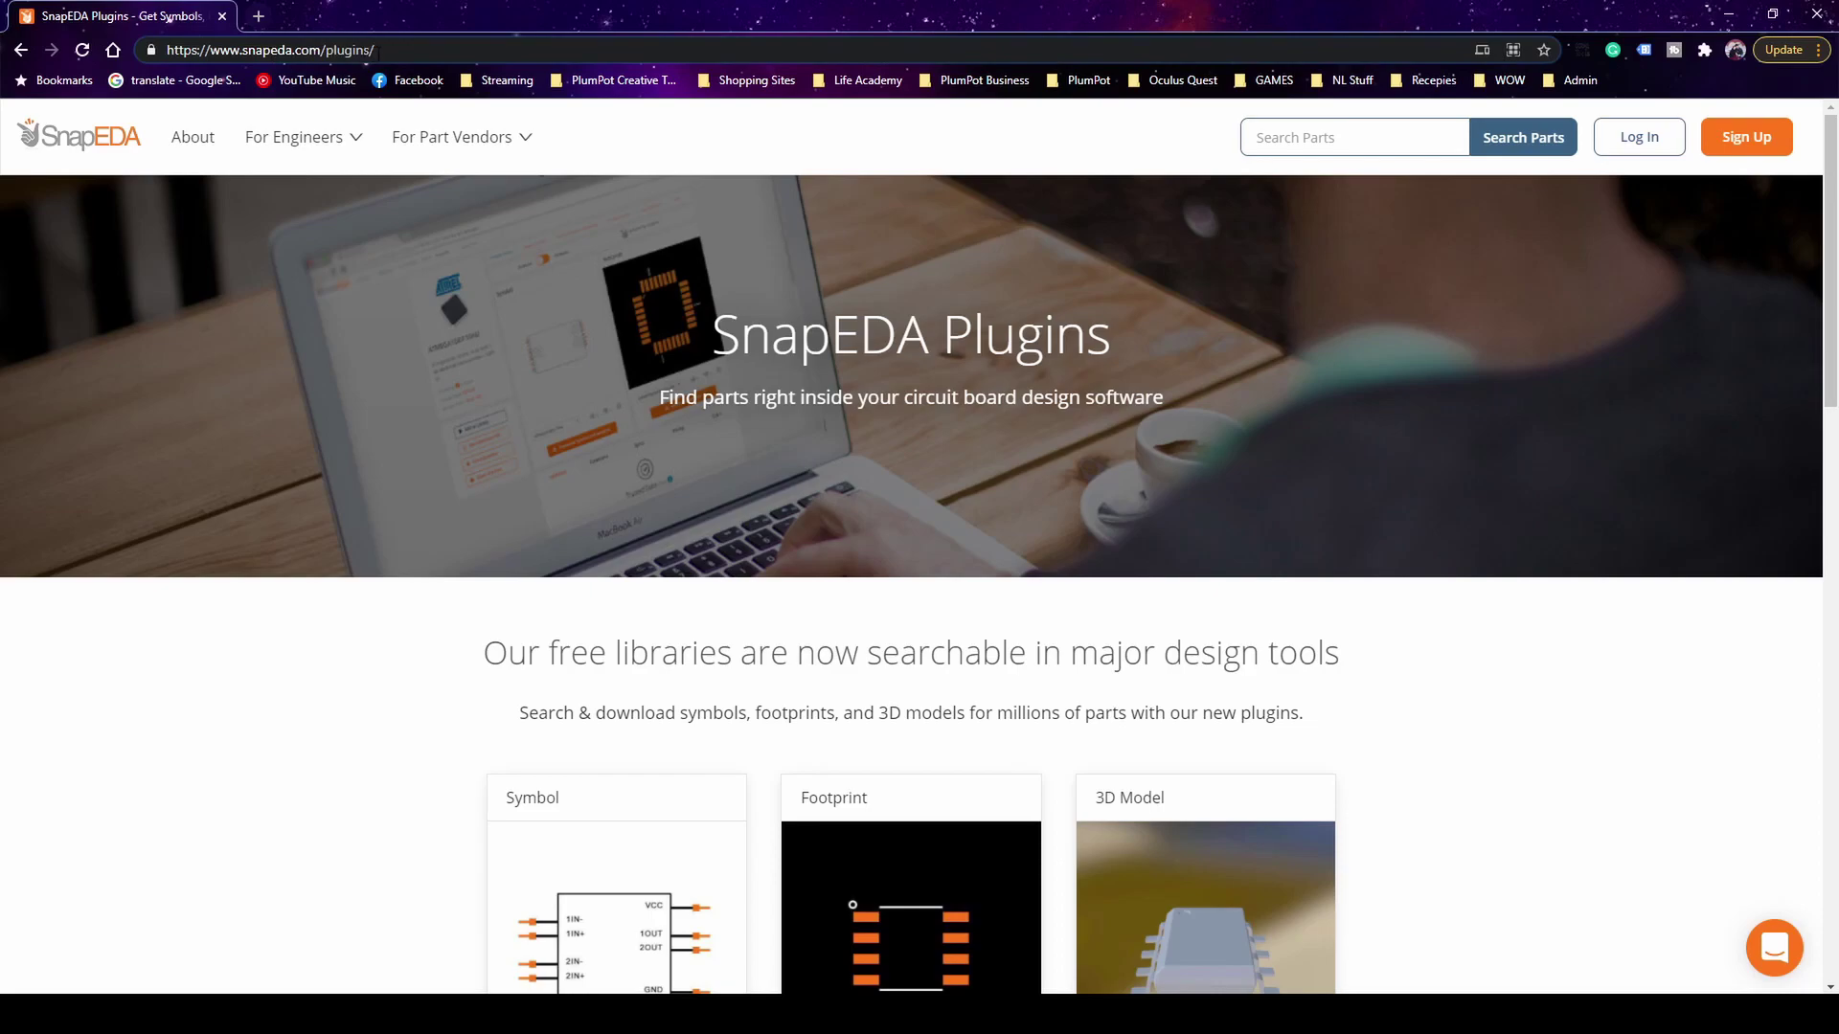
pyautogui.scroll(-9, 1065, 410)
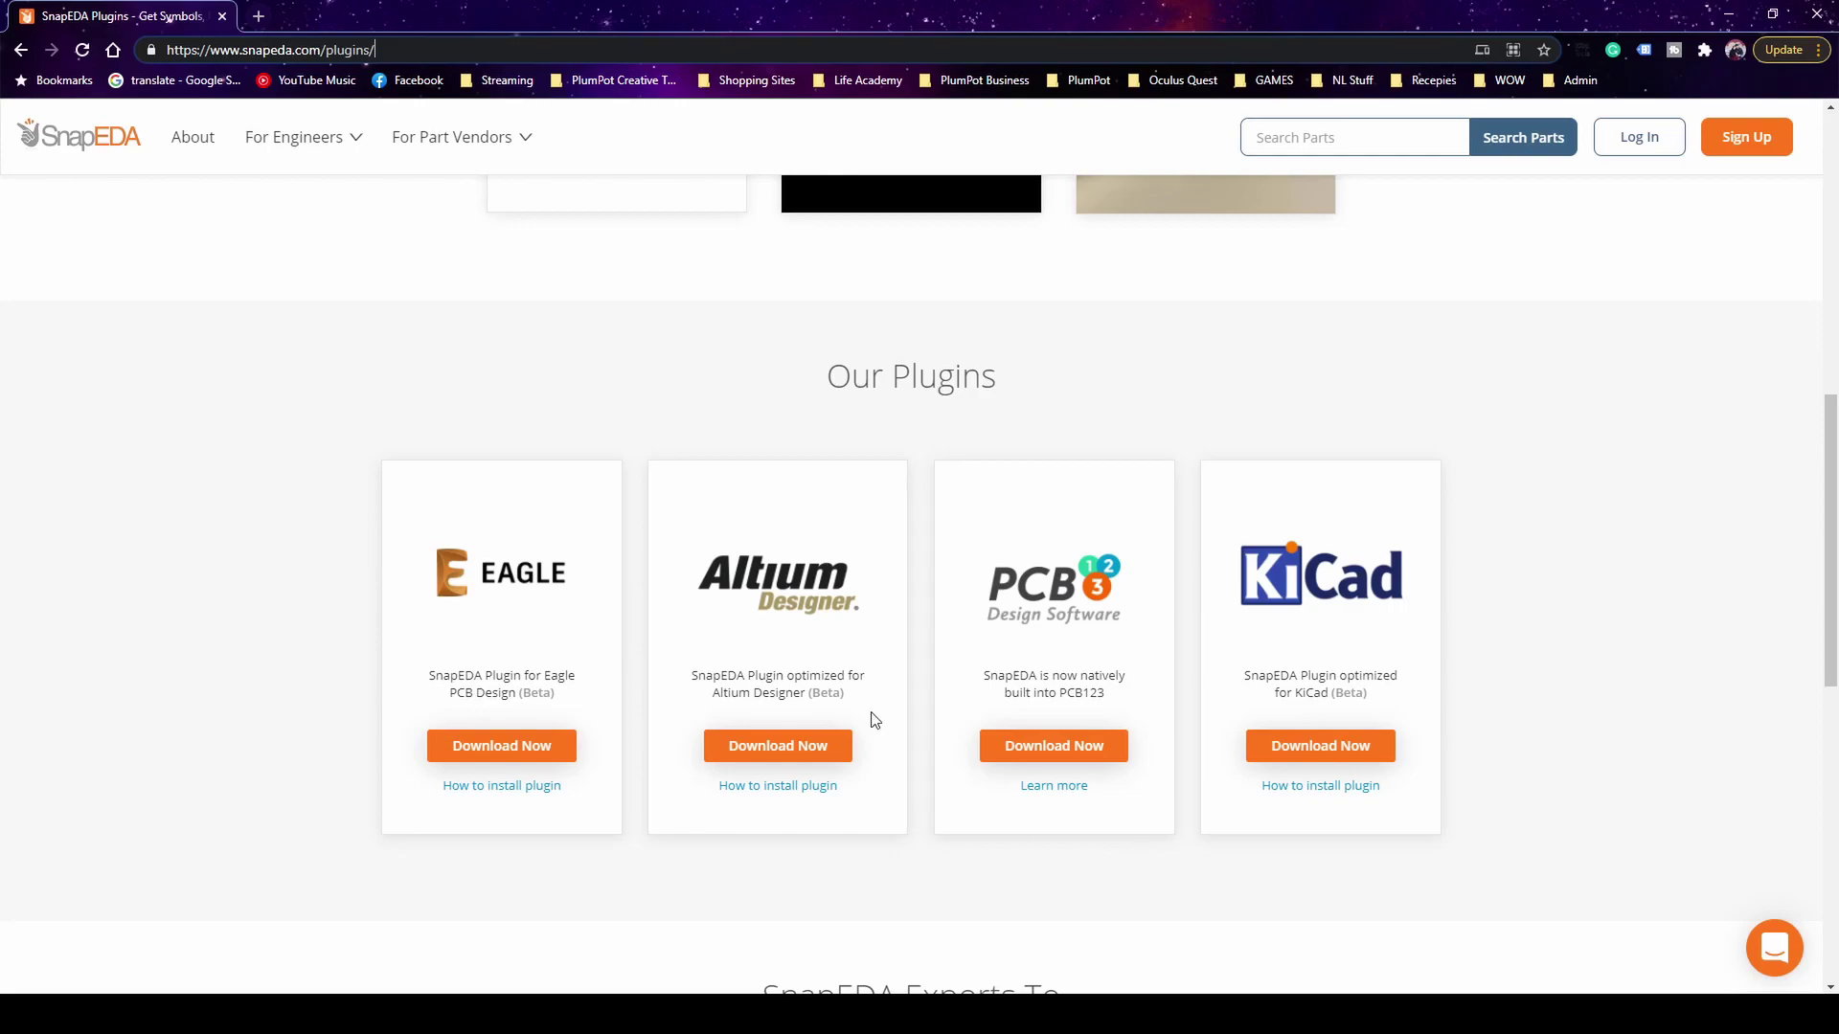
# - Download the KiCad plugin and copy snapeda_plugin.py and the imagemagick folder from the extracted folder
pyautogui.click(1369, 751)
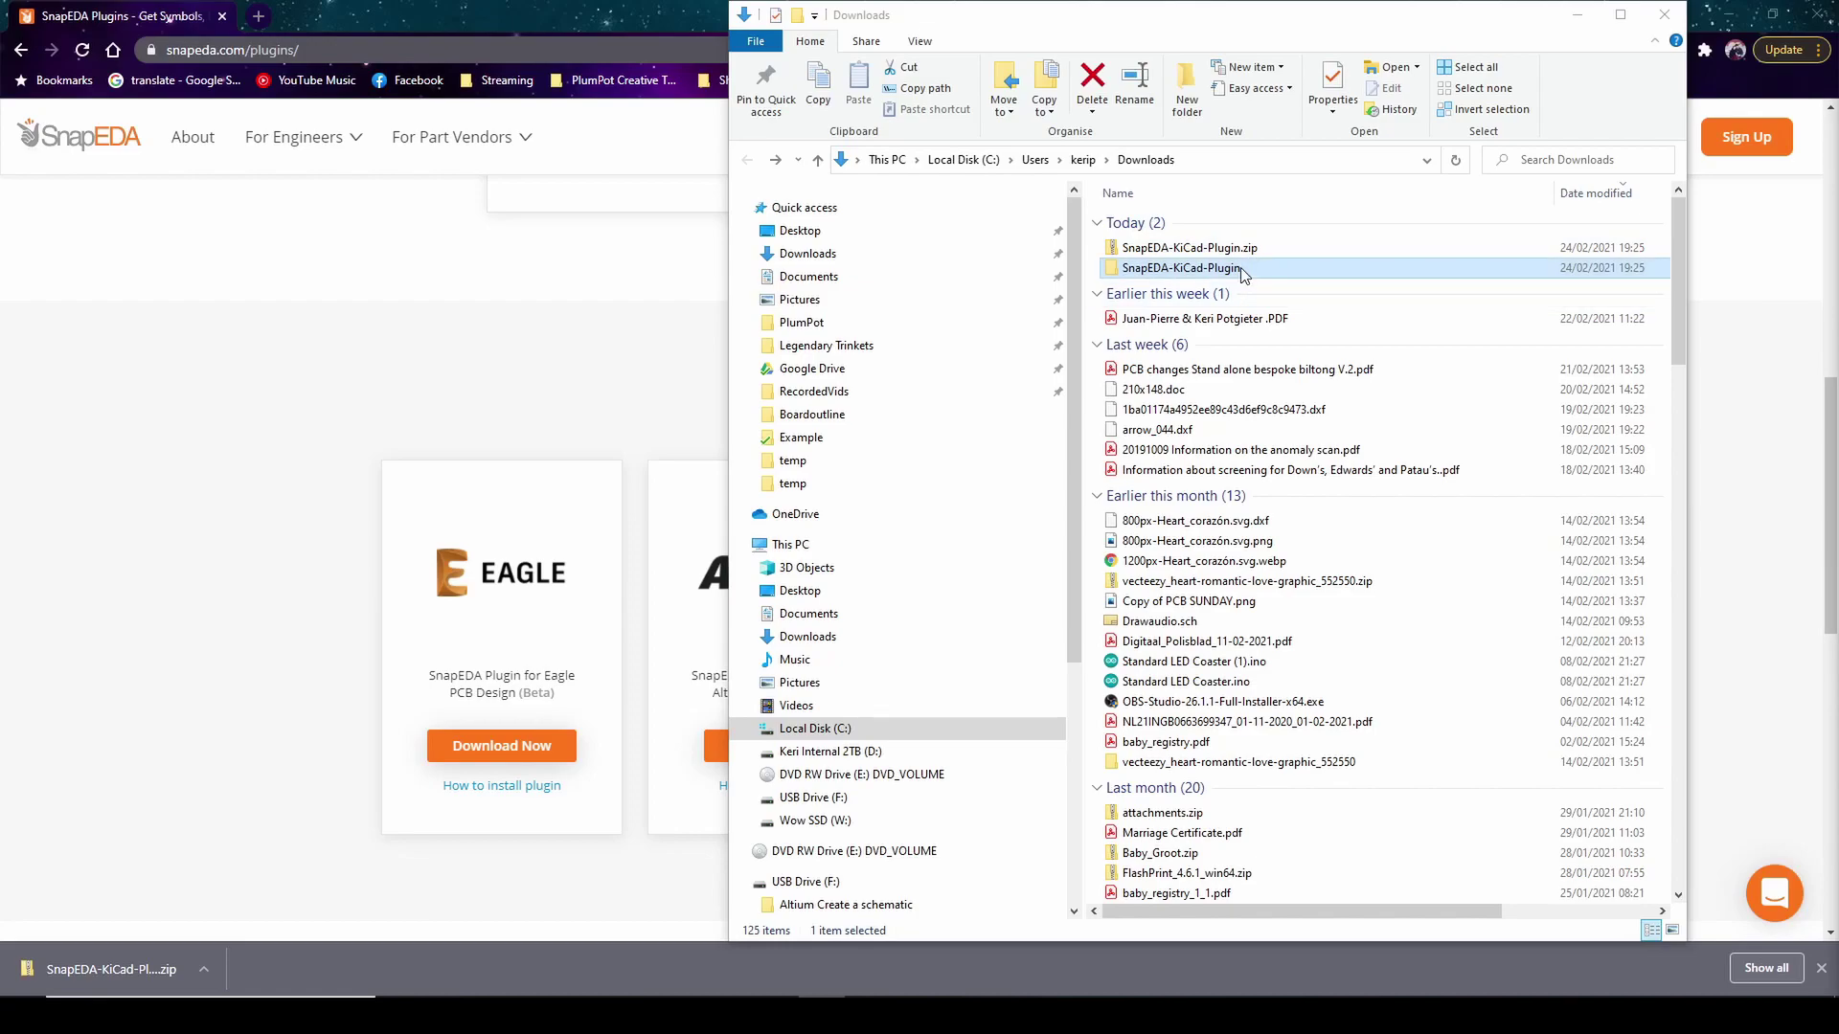
pyautogui.doubleClick(1240, 269)
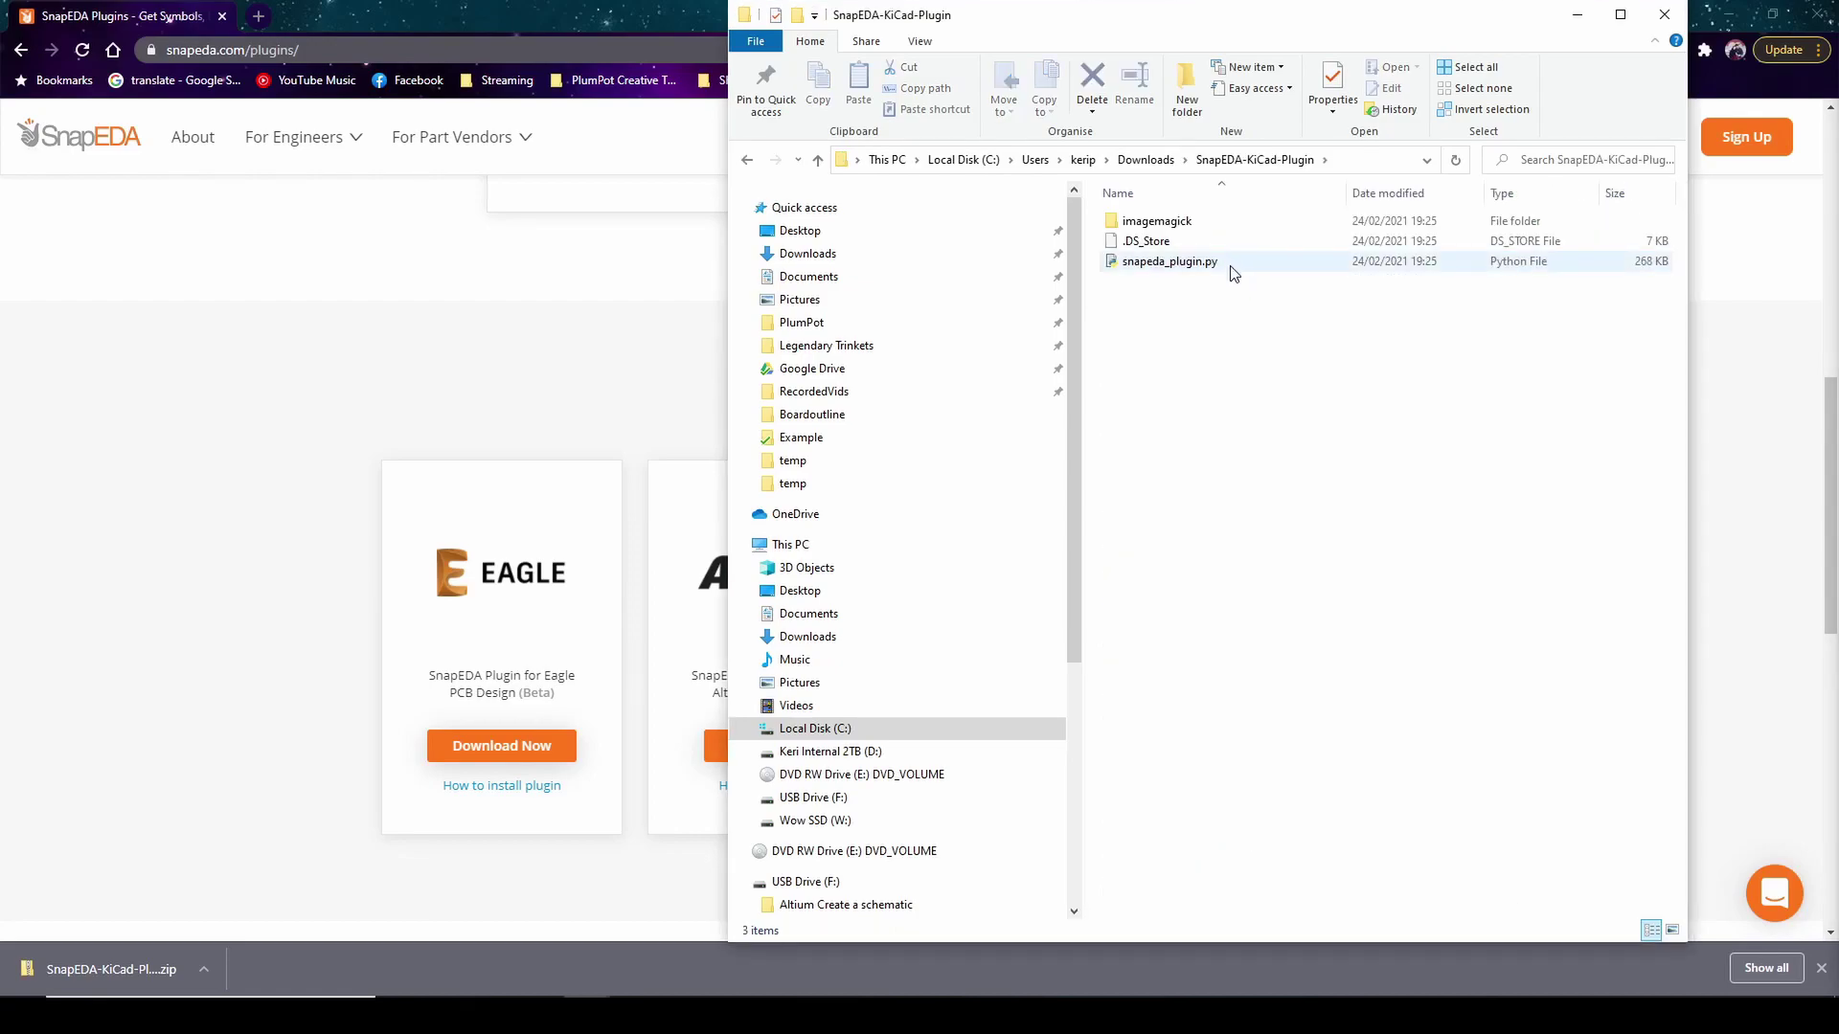
pyautogui.click(1233, 272)
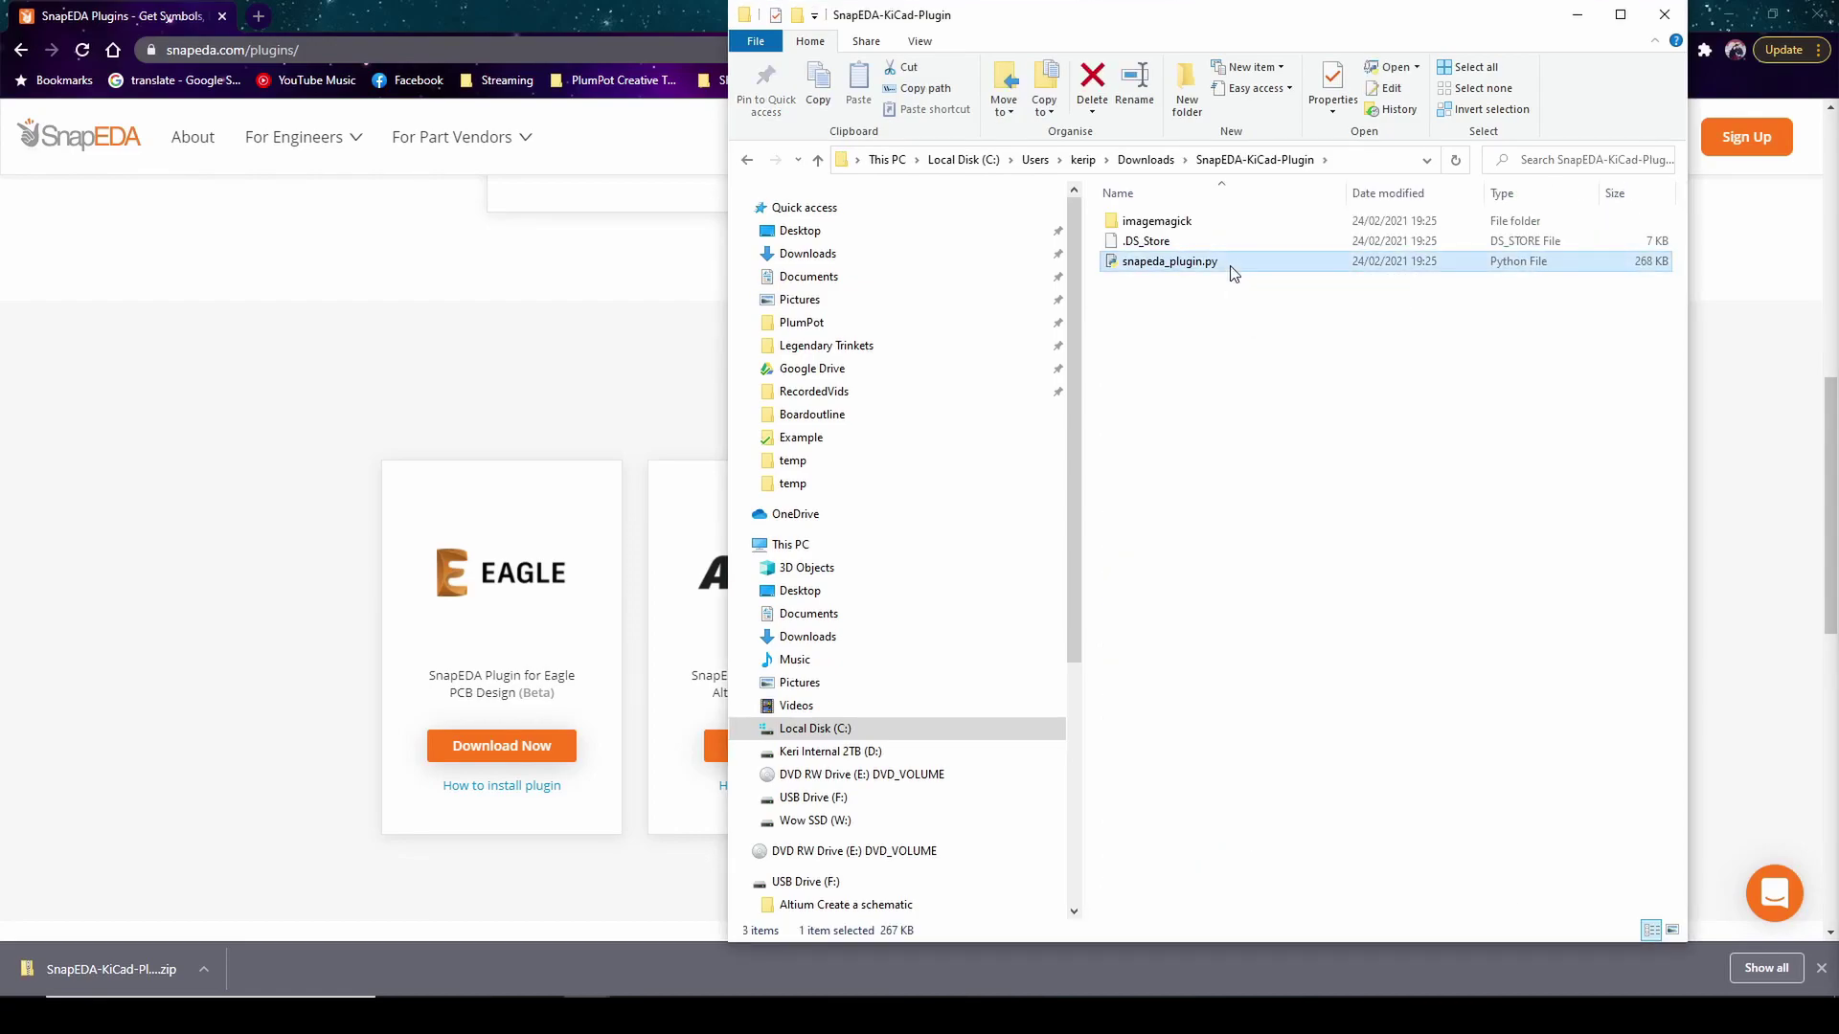
pyautogui.keyDown('ctrl'); pyautogui.click(1208, 226); pyautogui.keyUp('ctrl')
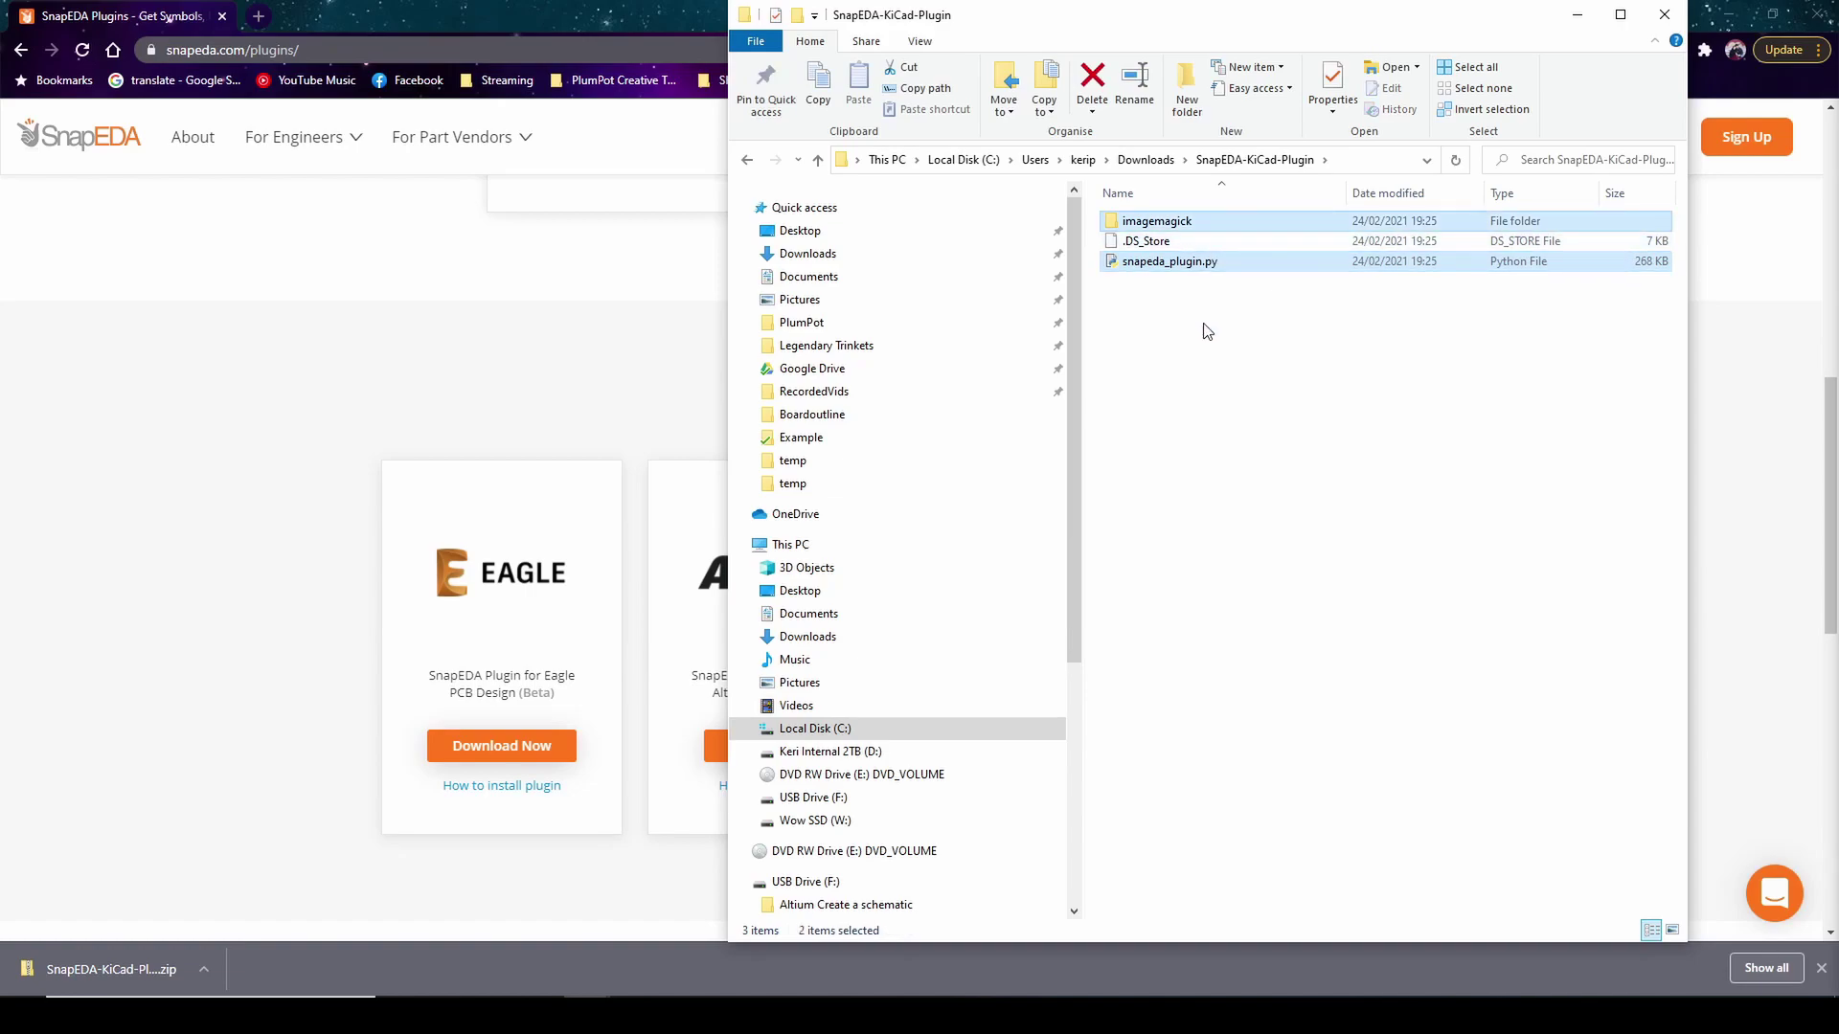
pyautogui.hotkey('ctrl', 'c')
# - Look through Program Files and Program Files (x86) on C: for the KiCad installation
pyautogui.click(924, 730)
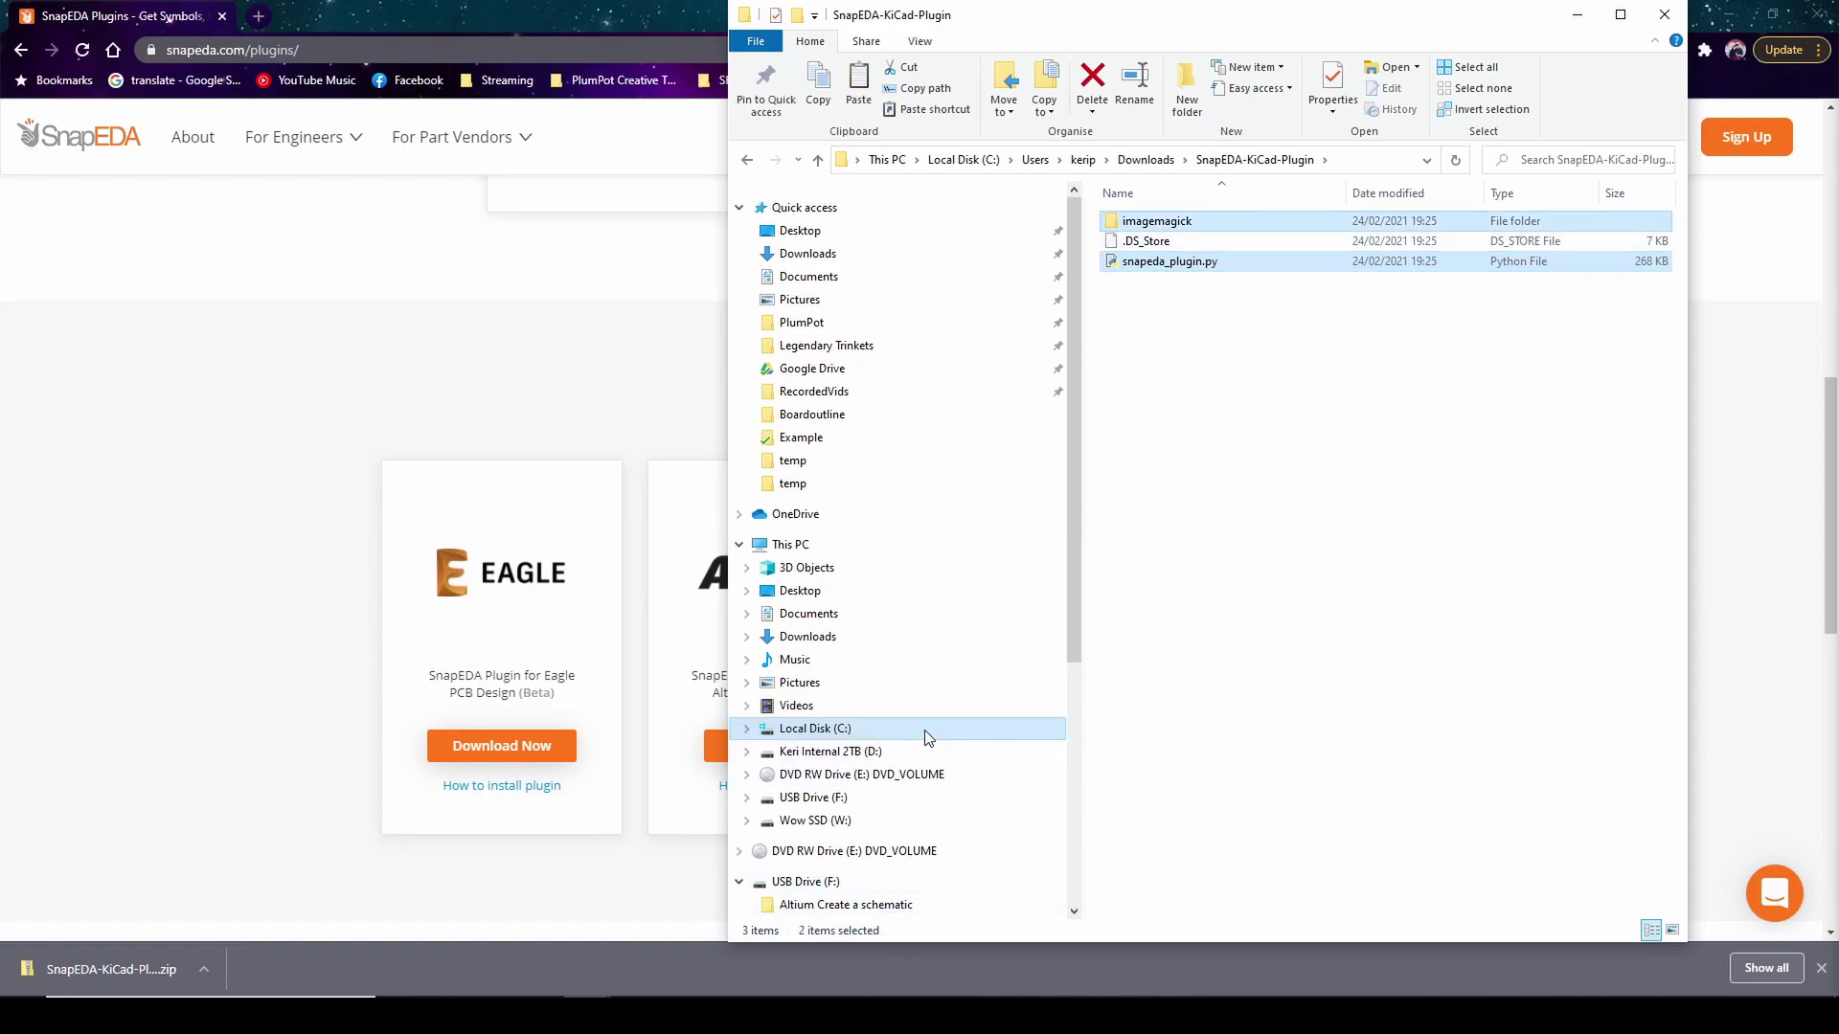
pyautogui.doubleClick(1207, 260)
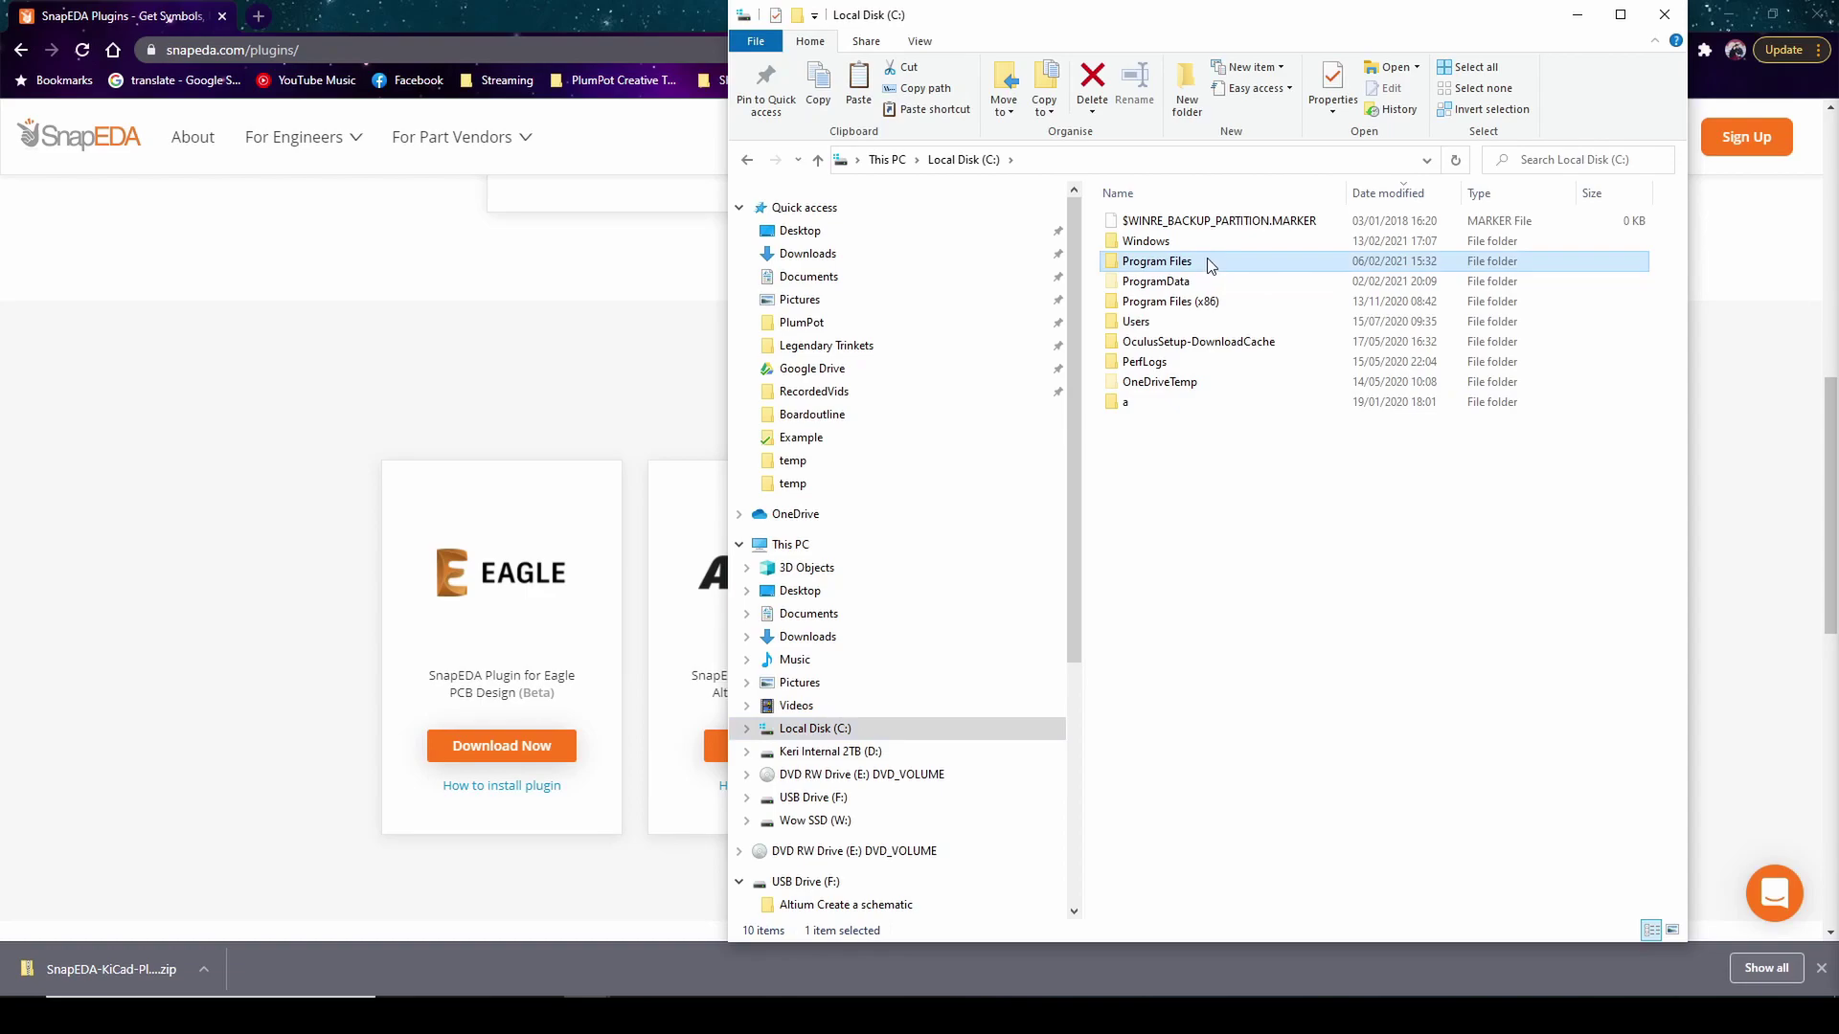
pyautogui.click(1225, 448)
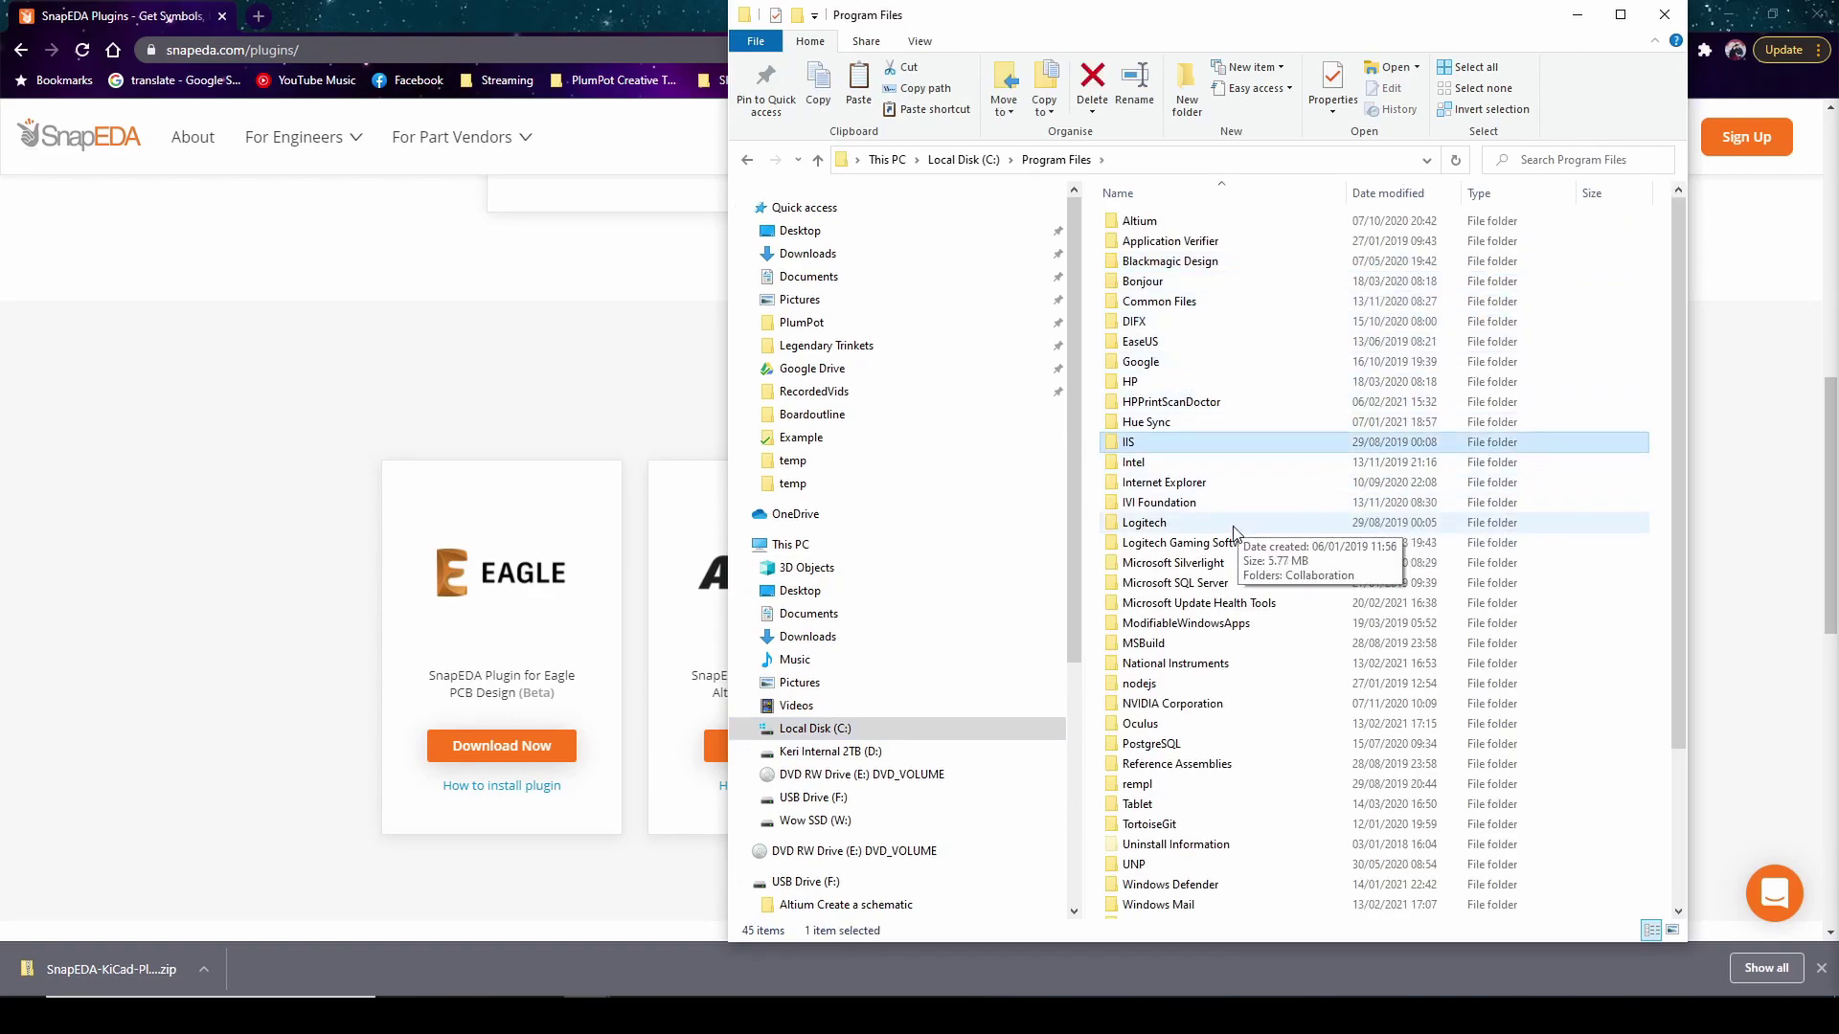
pyautogui.click(886, 751)
pyautogui.click(876, 728)
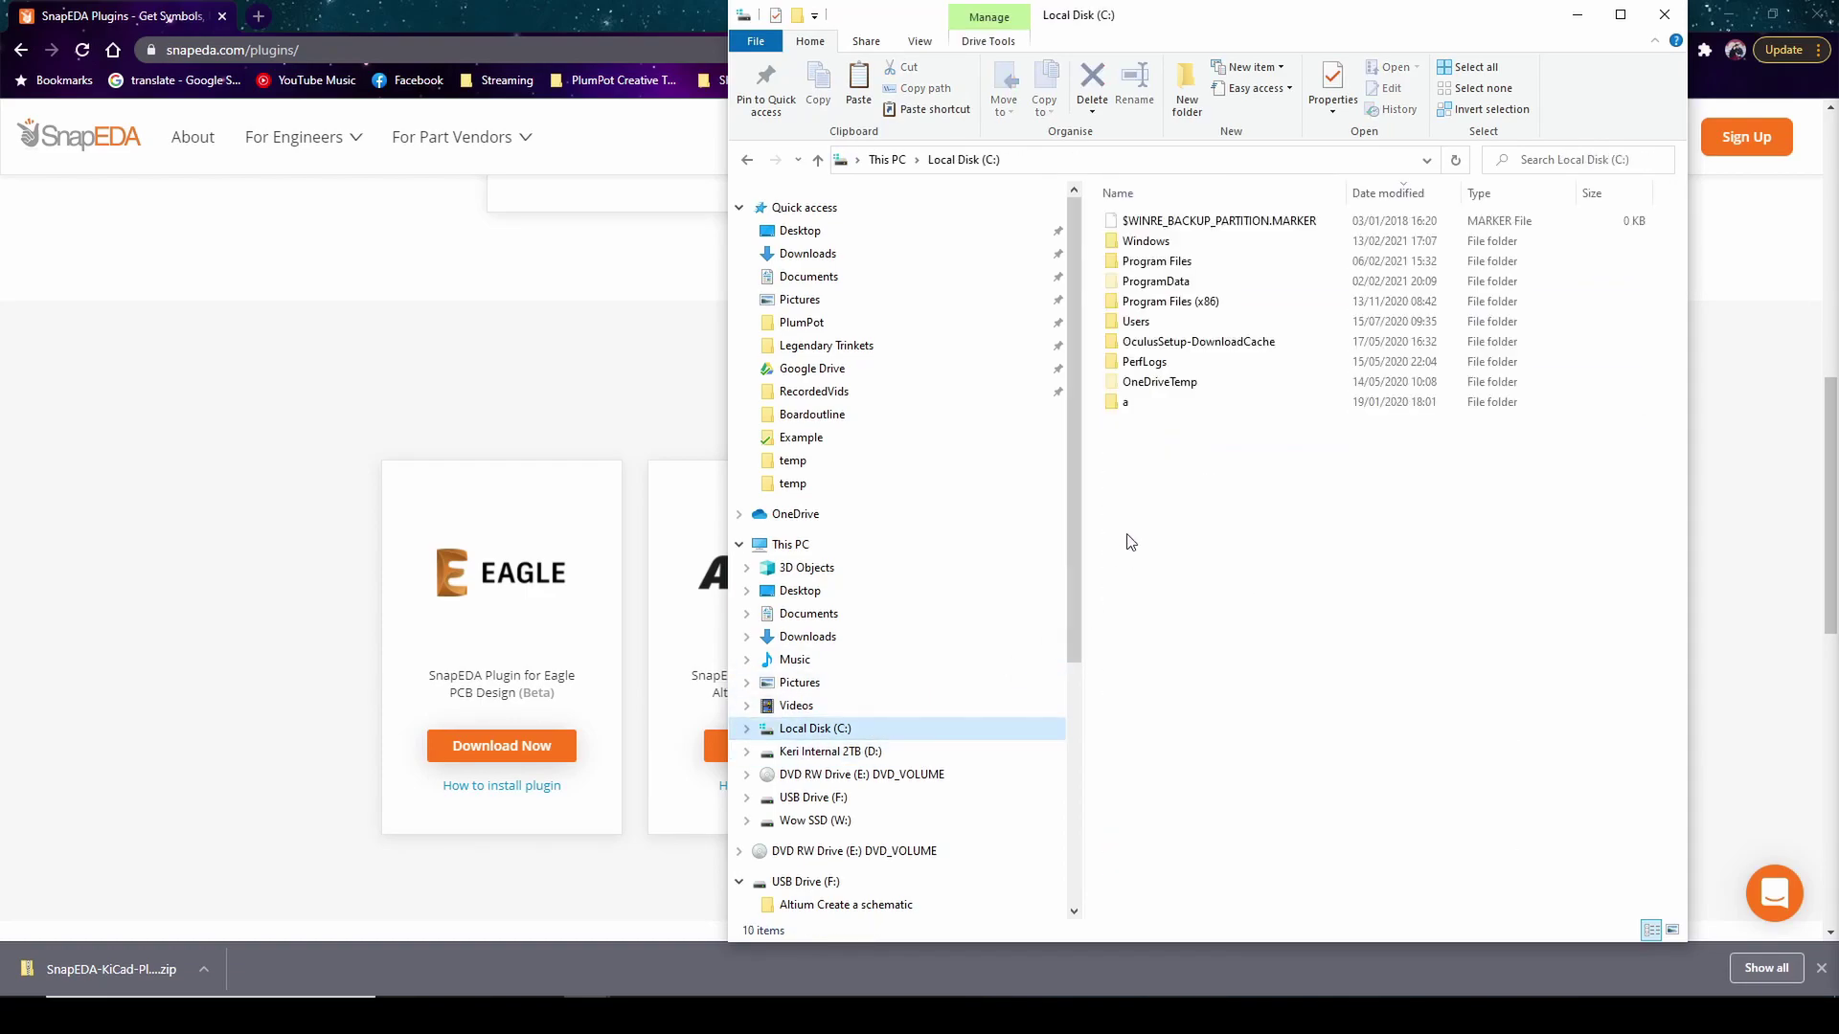
pyautogui.doubleClick(1154, 299)
pyautogui.click(1152, 422)
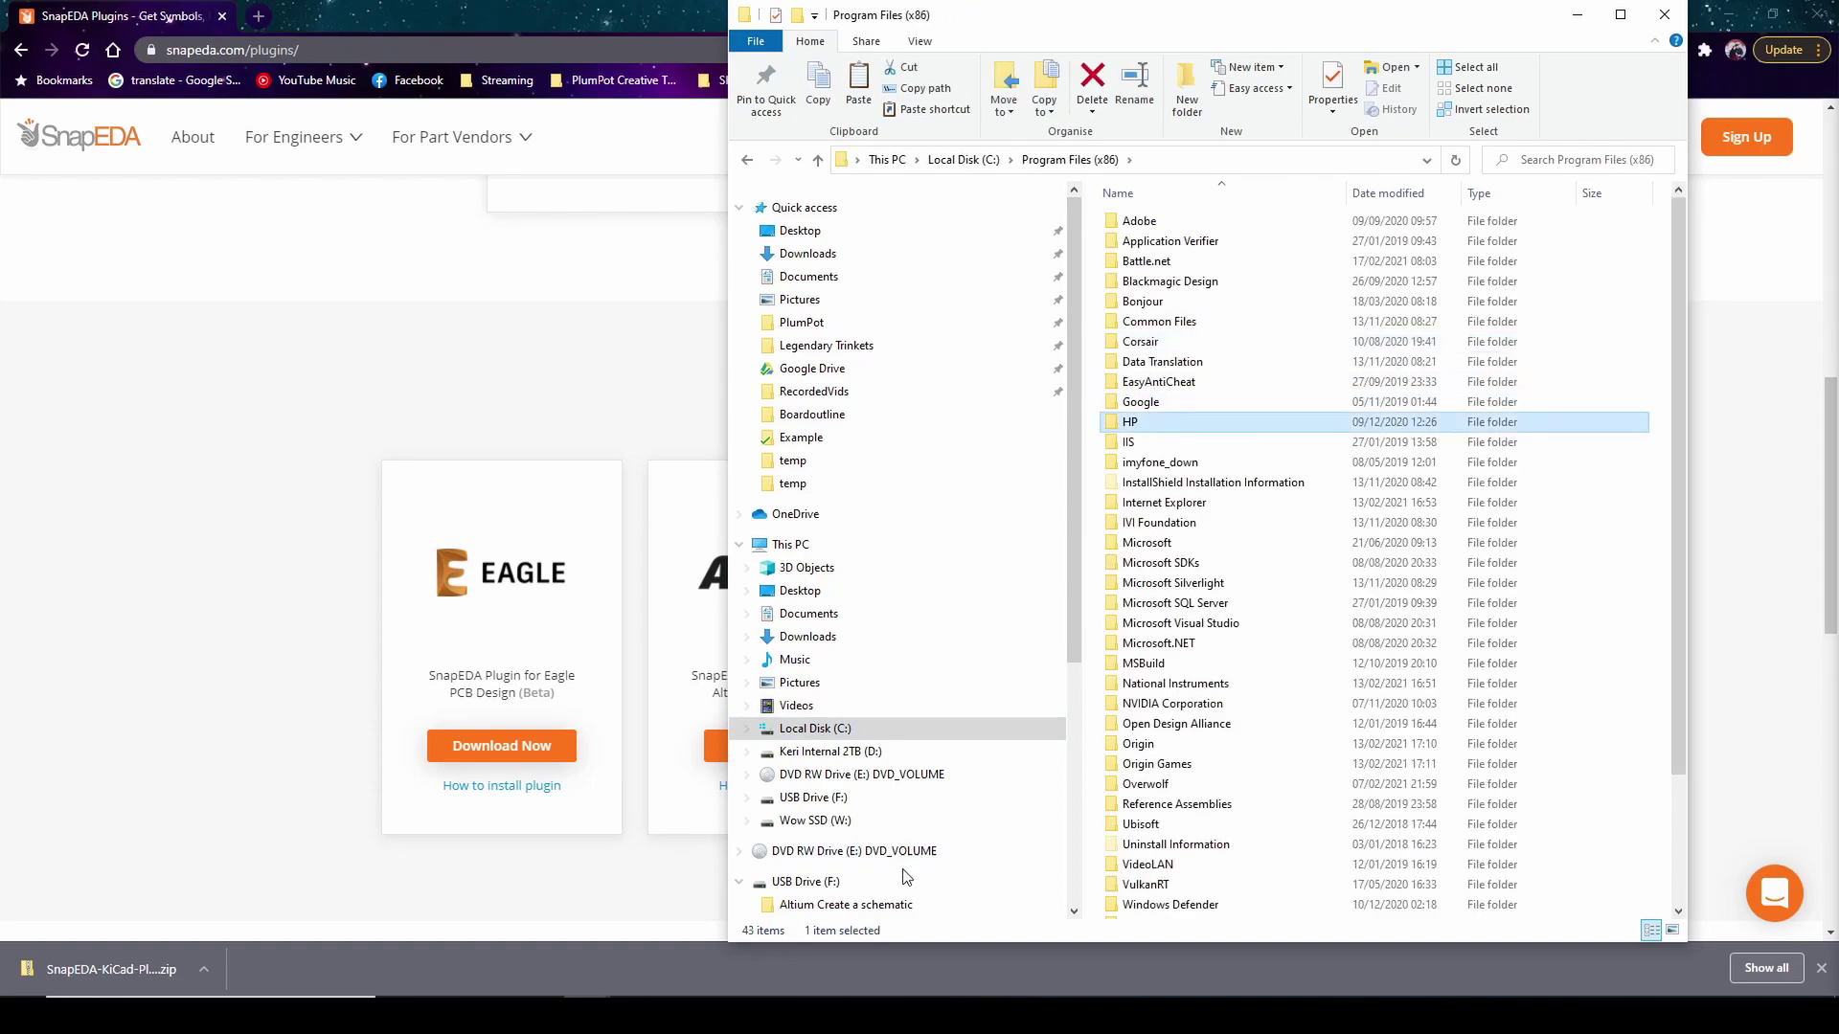
# - Navigate to D:\Program Files\KiCad\share\kicad\scripting\plugins
pyautogui.click(862, 752)
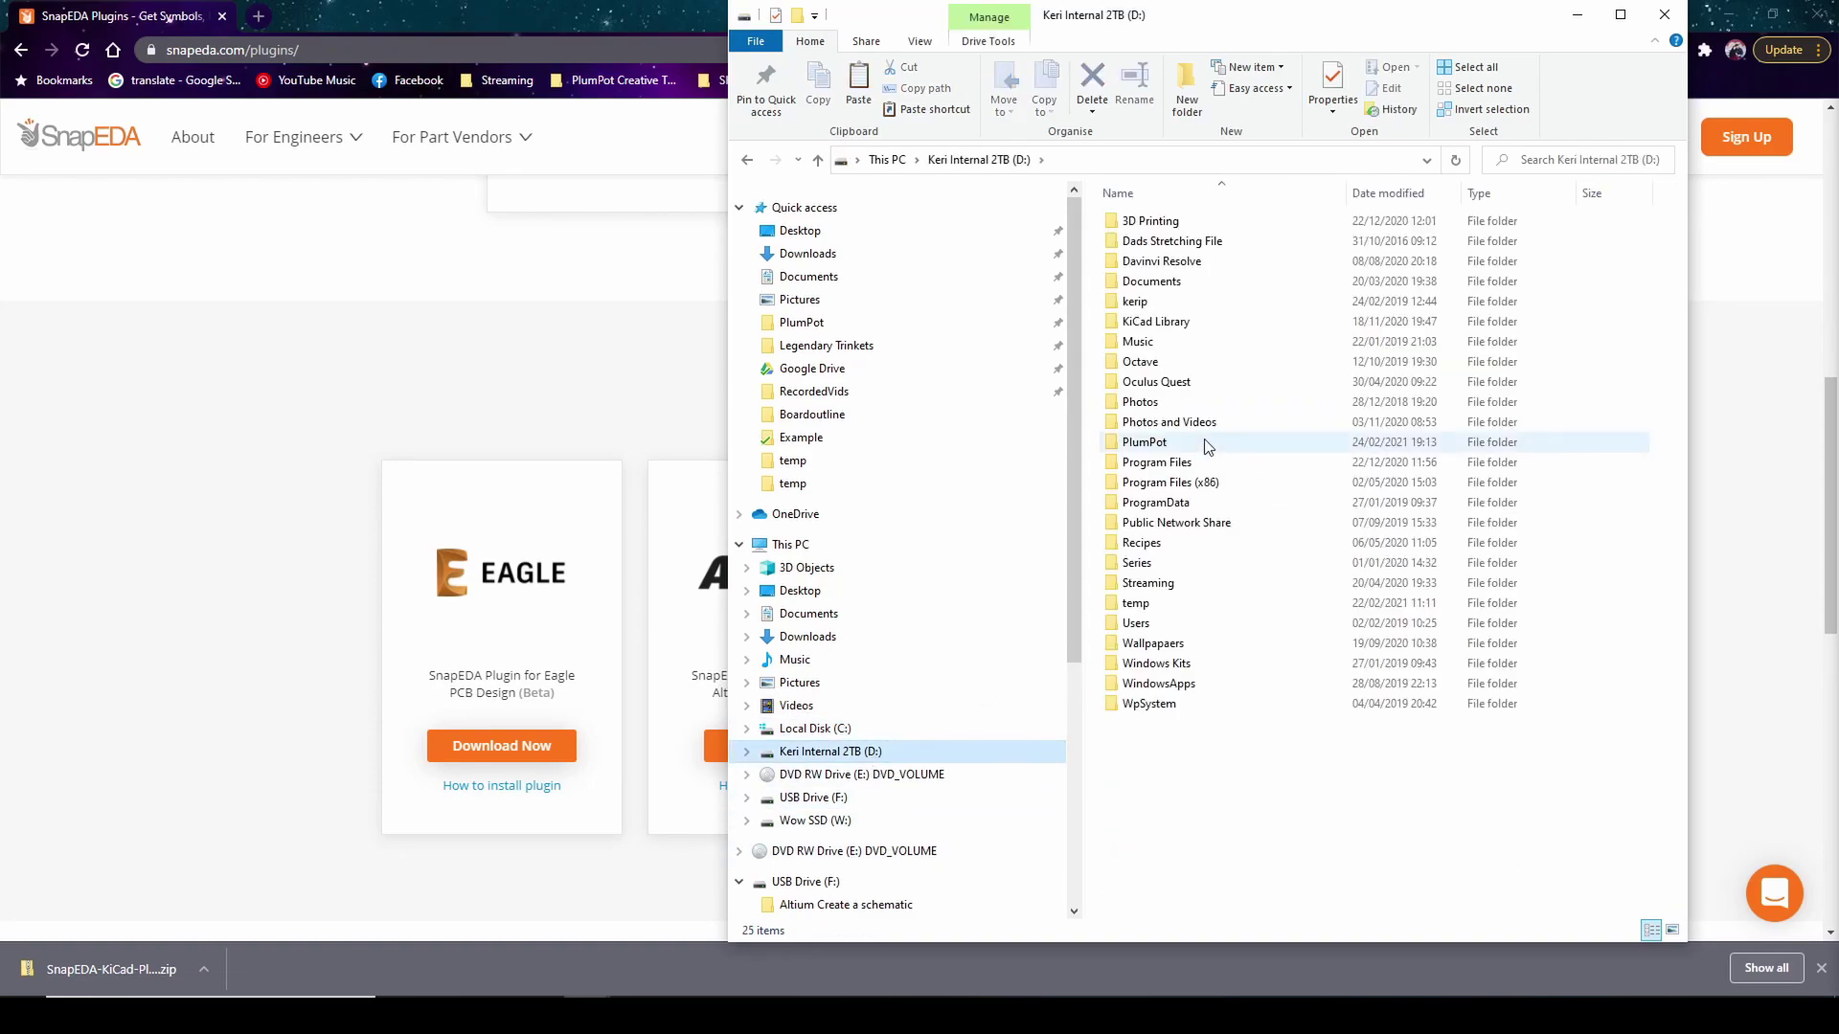
pyautogui.doubleClick(1209, 461)
pyautogui.click(1209, 465)
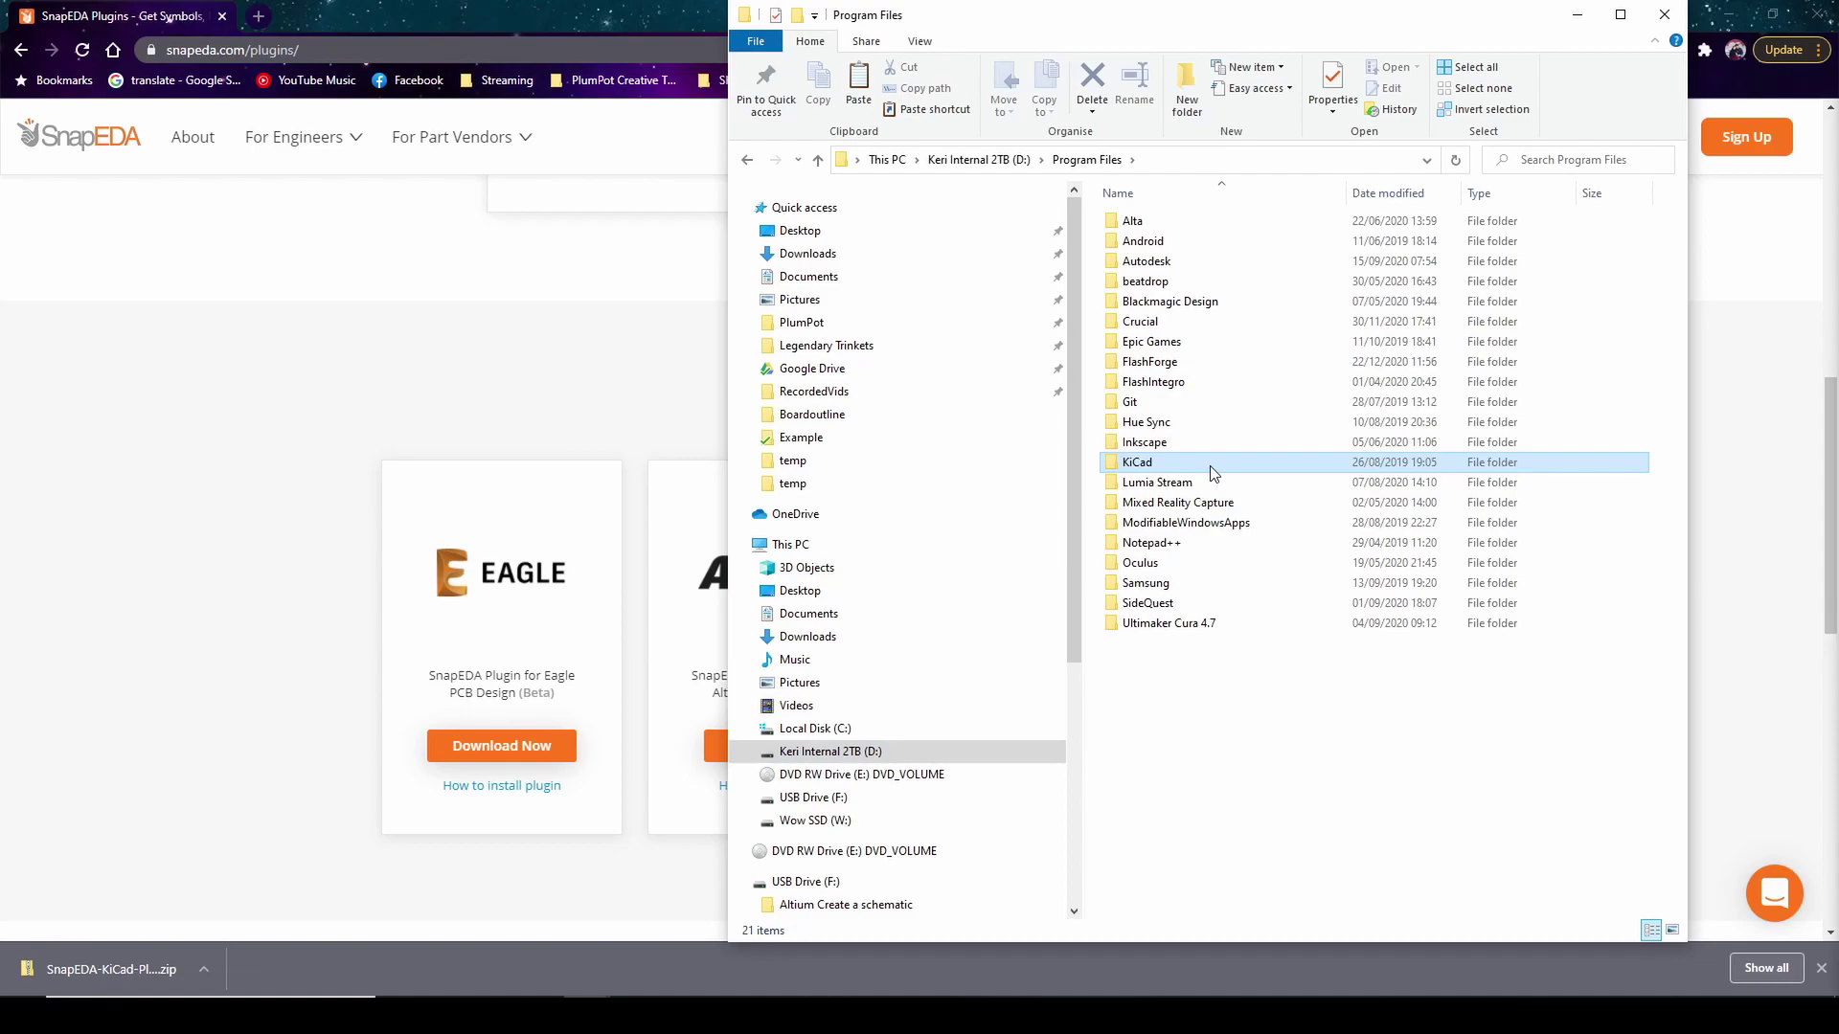
pyautogui.doubleClick(1209, 465)
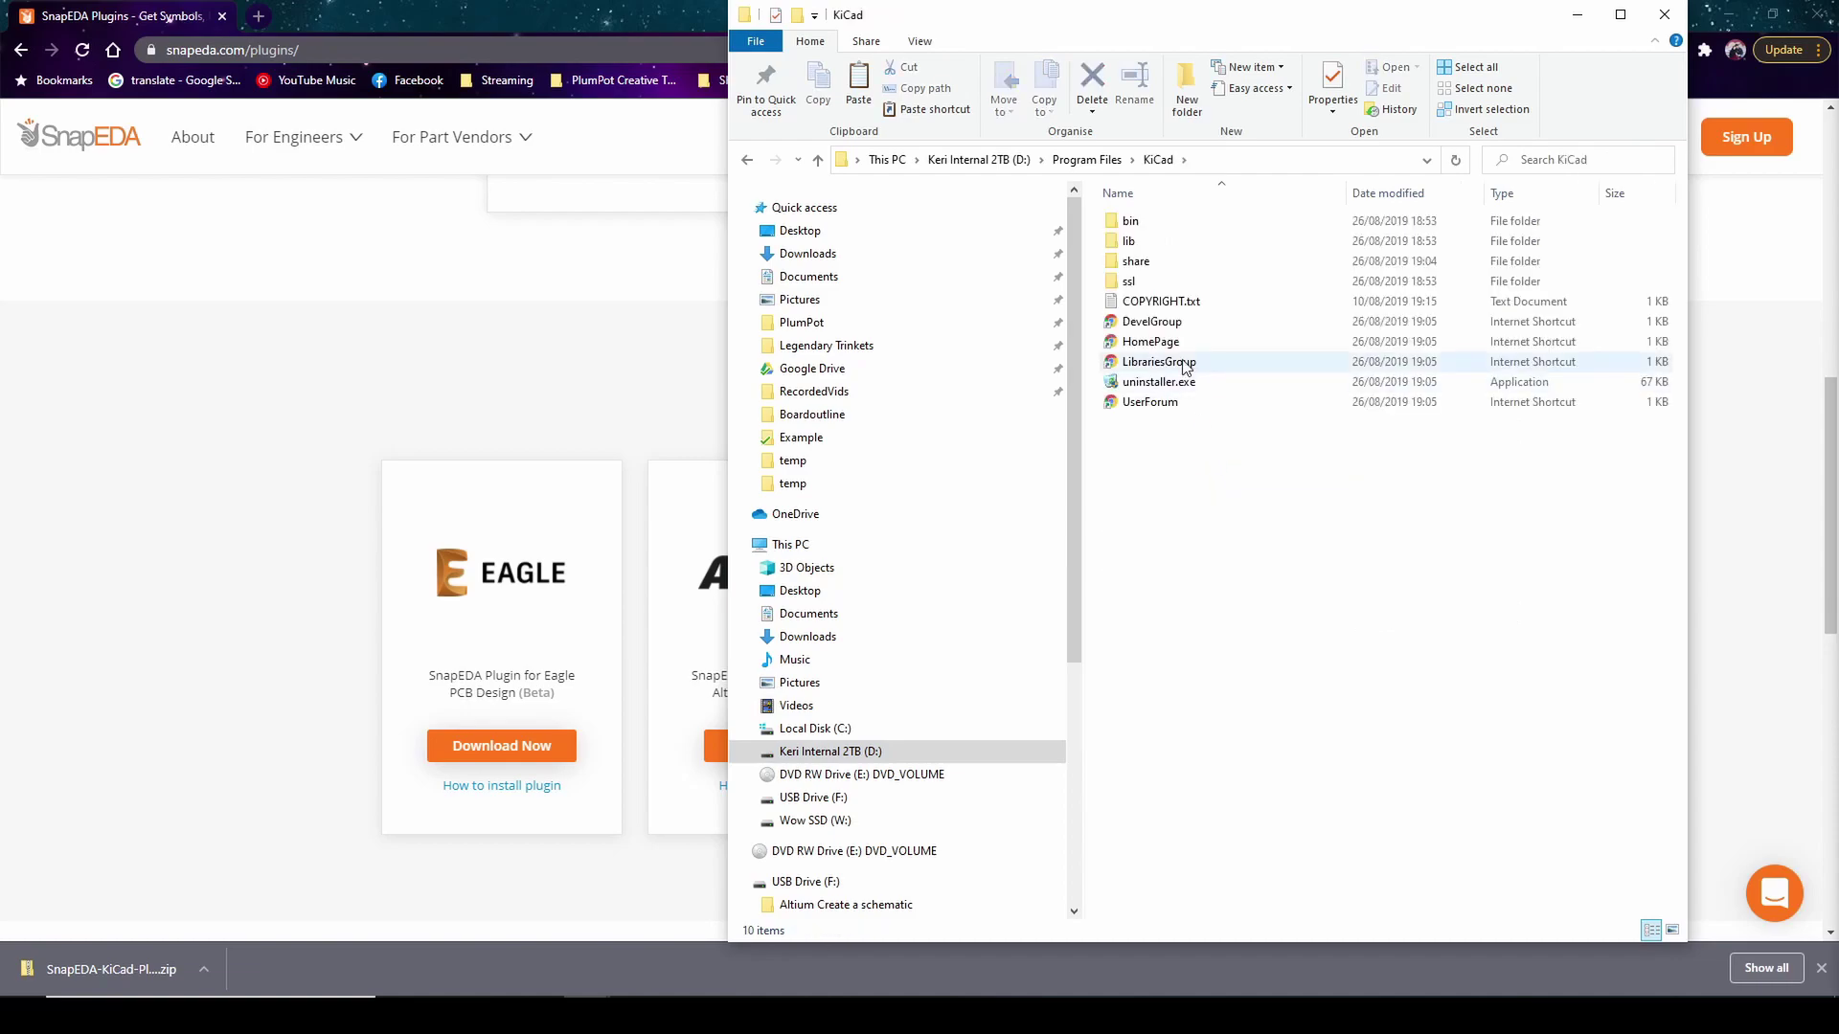
pyautogui.doubleClick(1177, 258)
pyautogui.doubleClick(1177, 252)
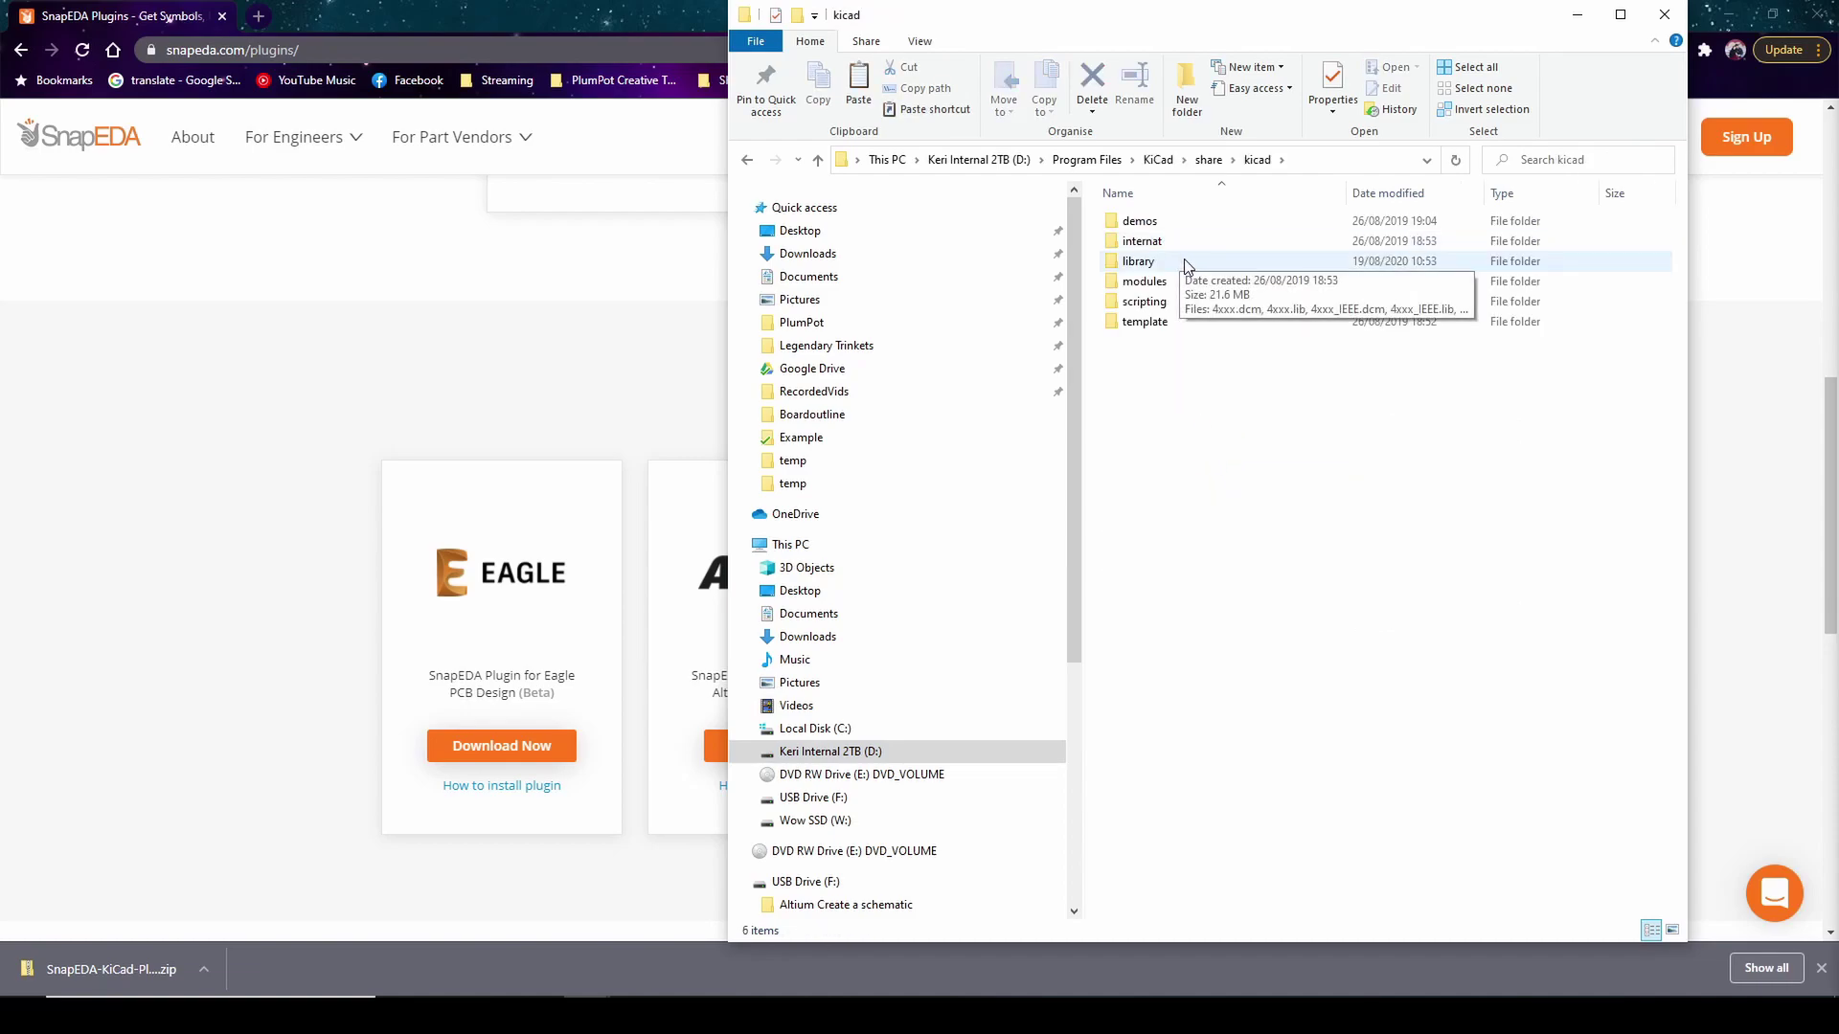
pyautogui.doubleClick(1192, 300)
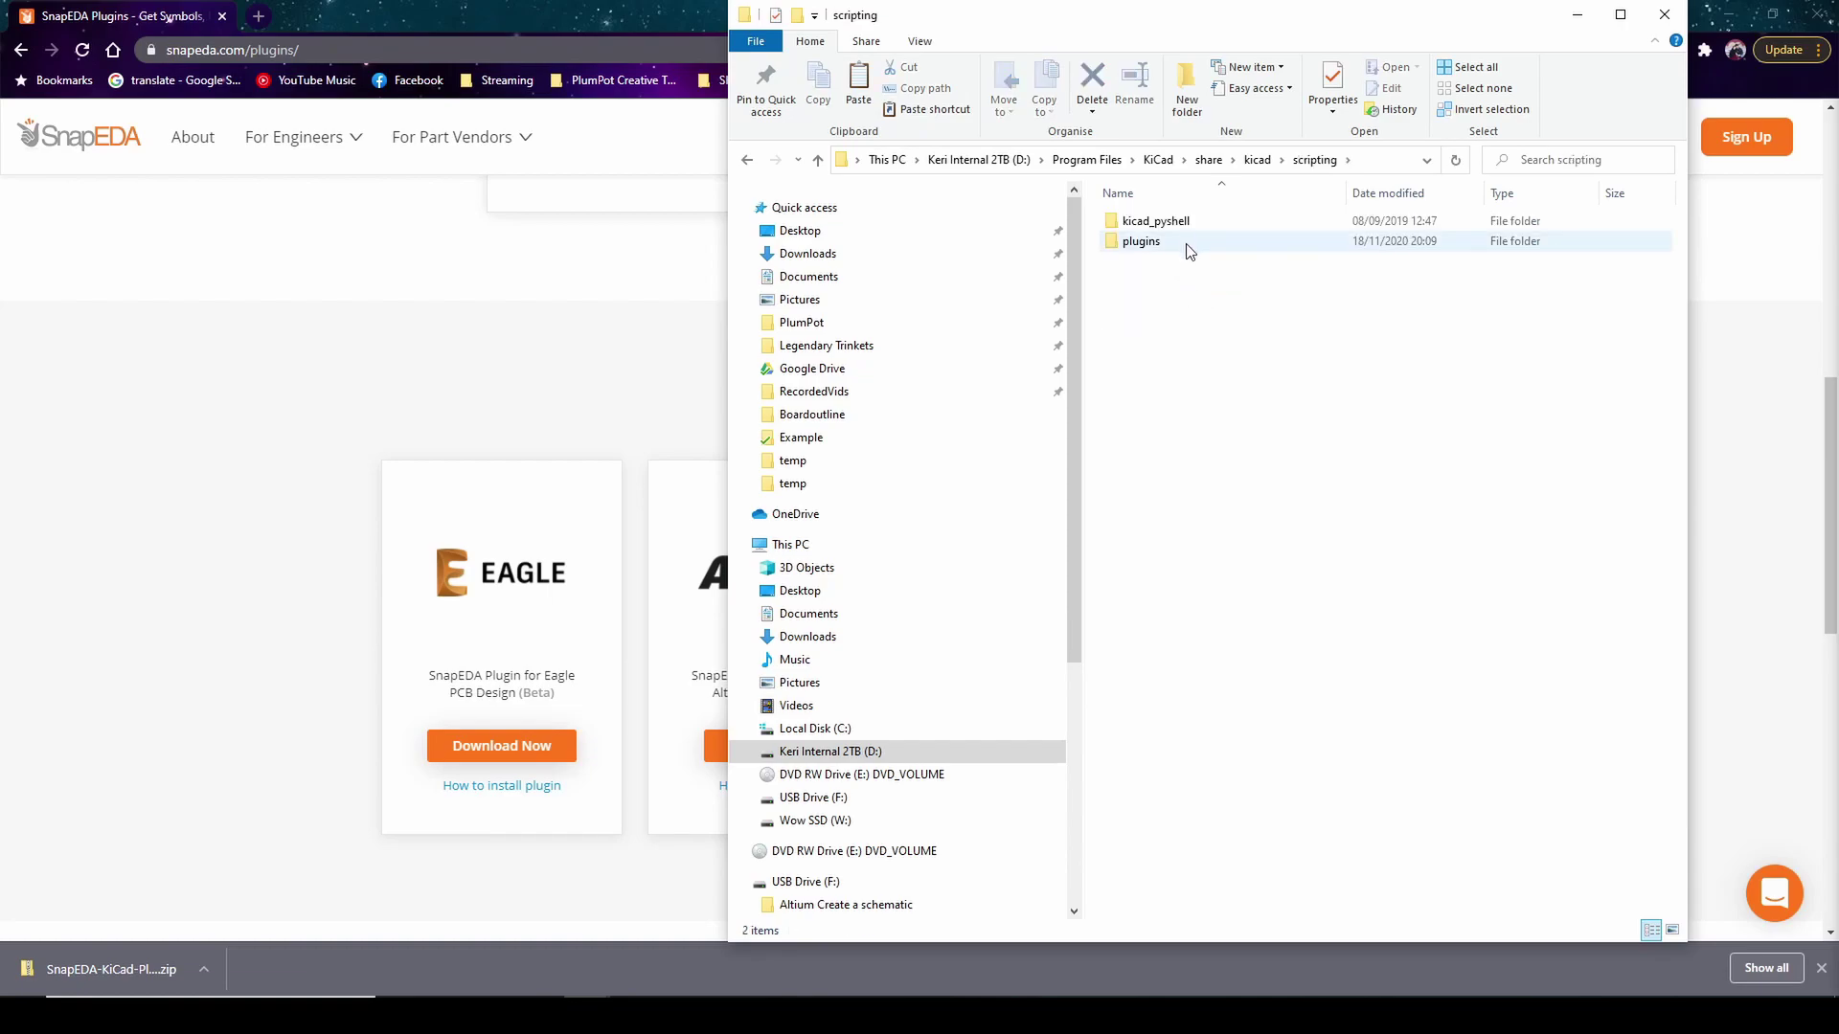
pyautogui.doubleClick(1187, 242)
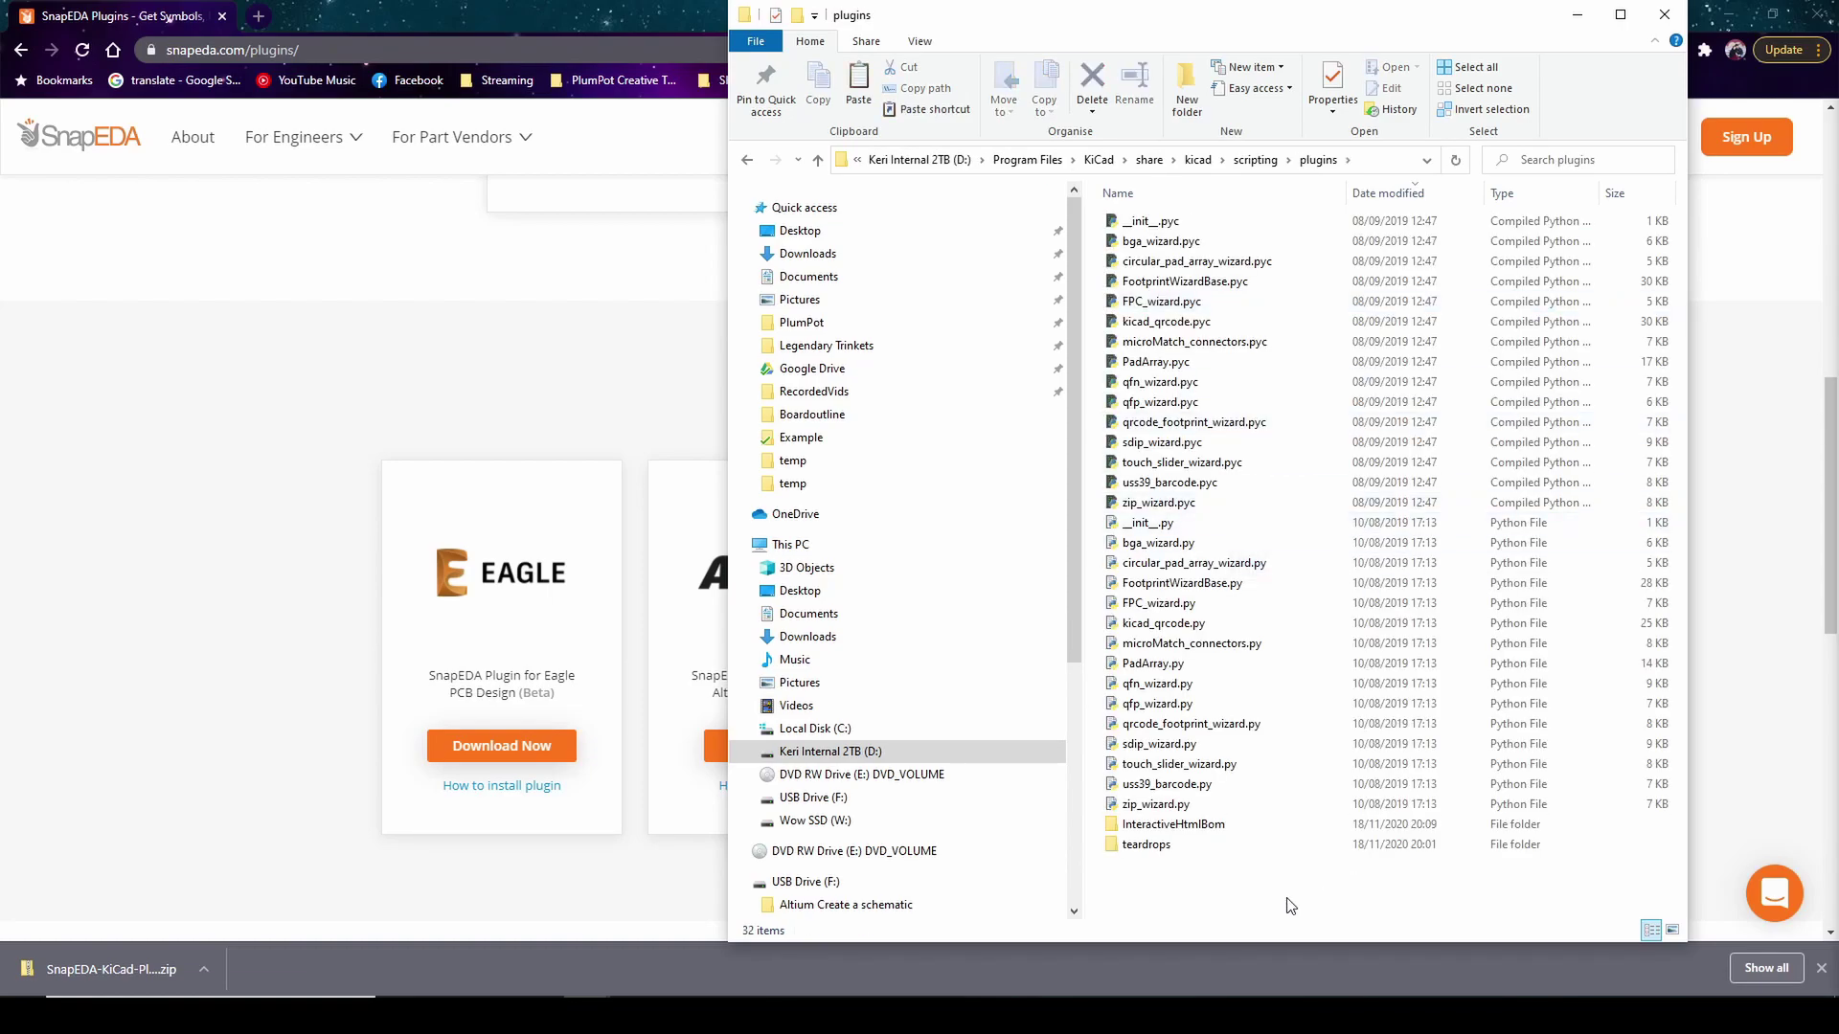
# - Paste the plugin file and imagemagick folder there, granting administrator permission
pyautogui.hotkey('ctrl', 'v')
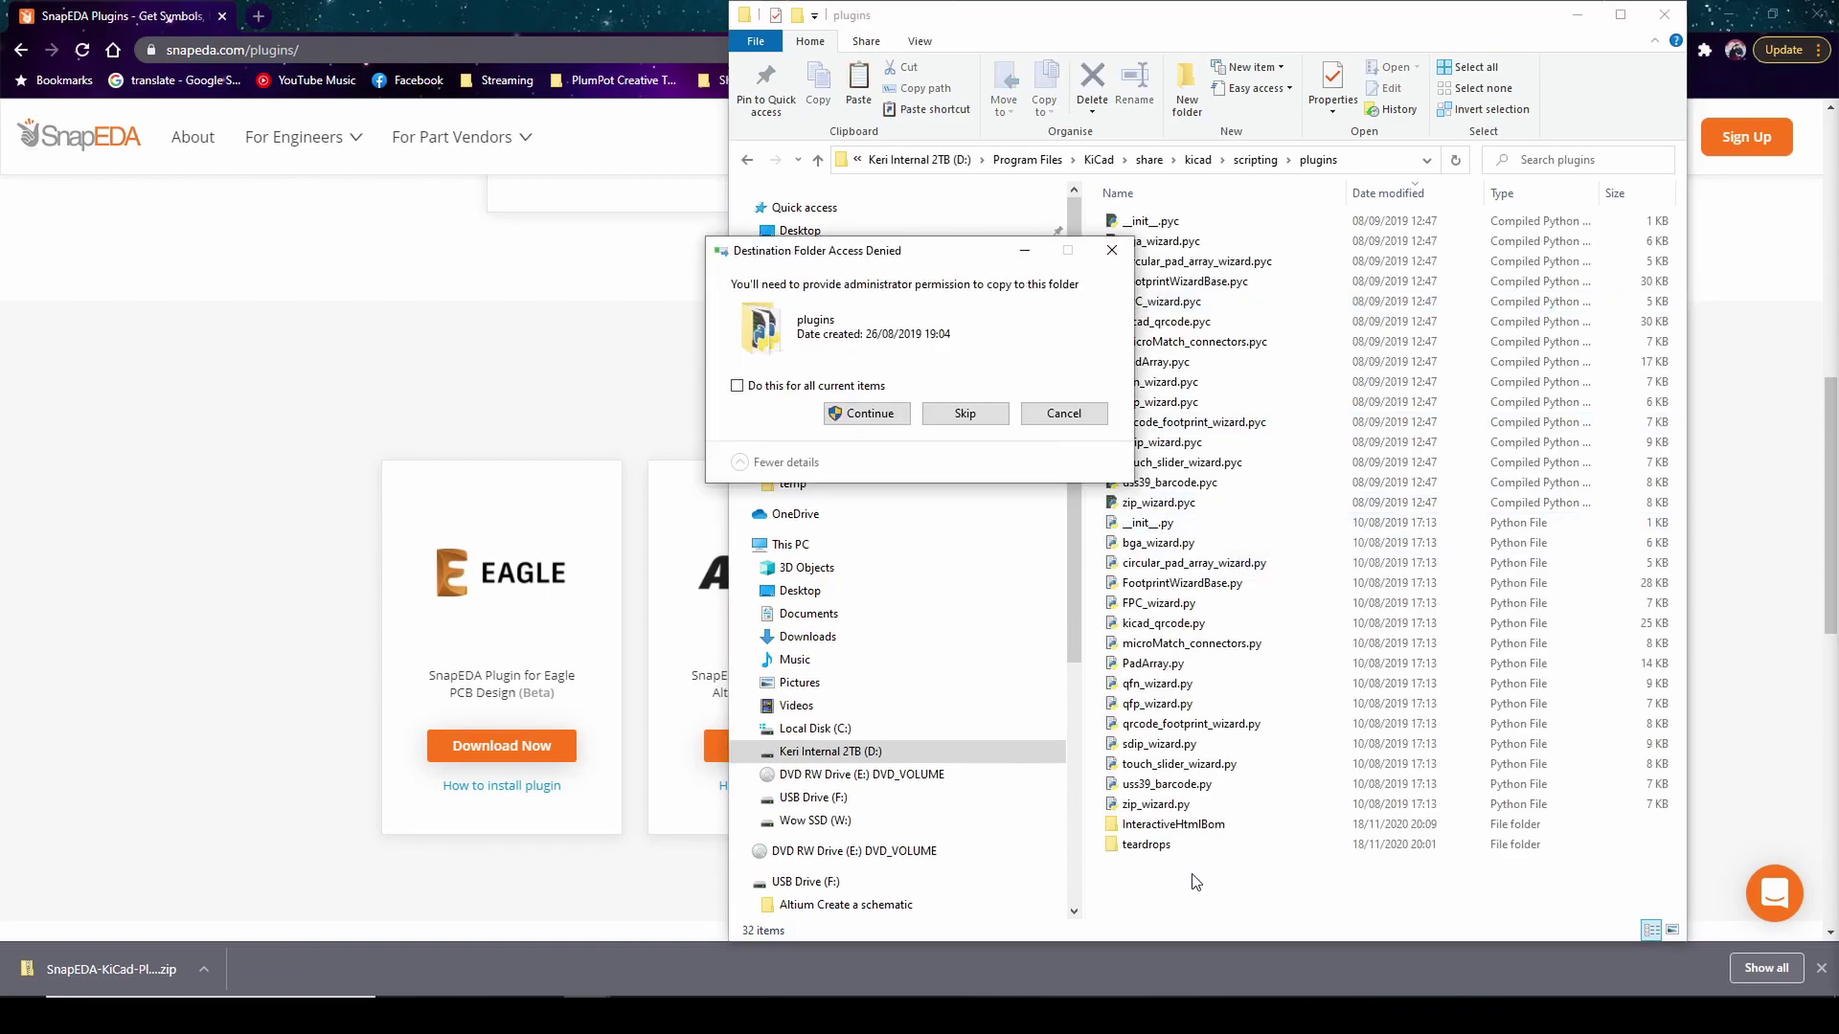
pyautogui.click(886, 421)
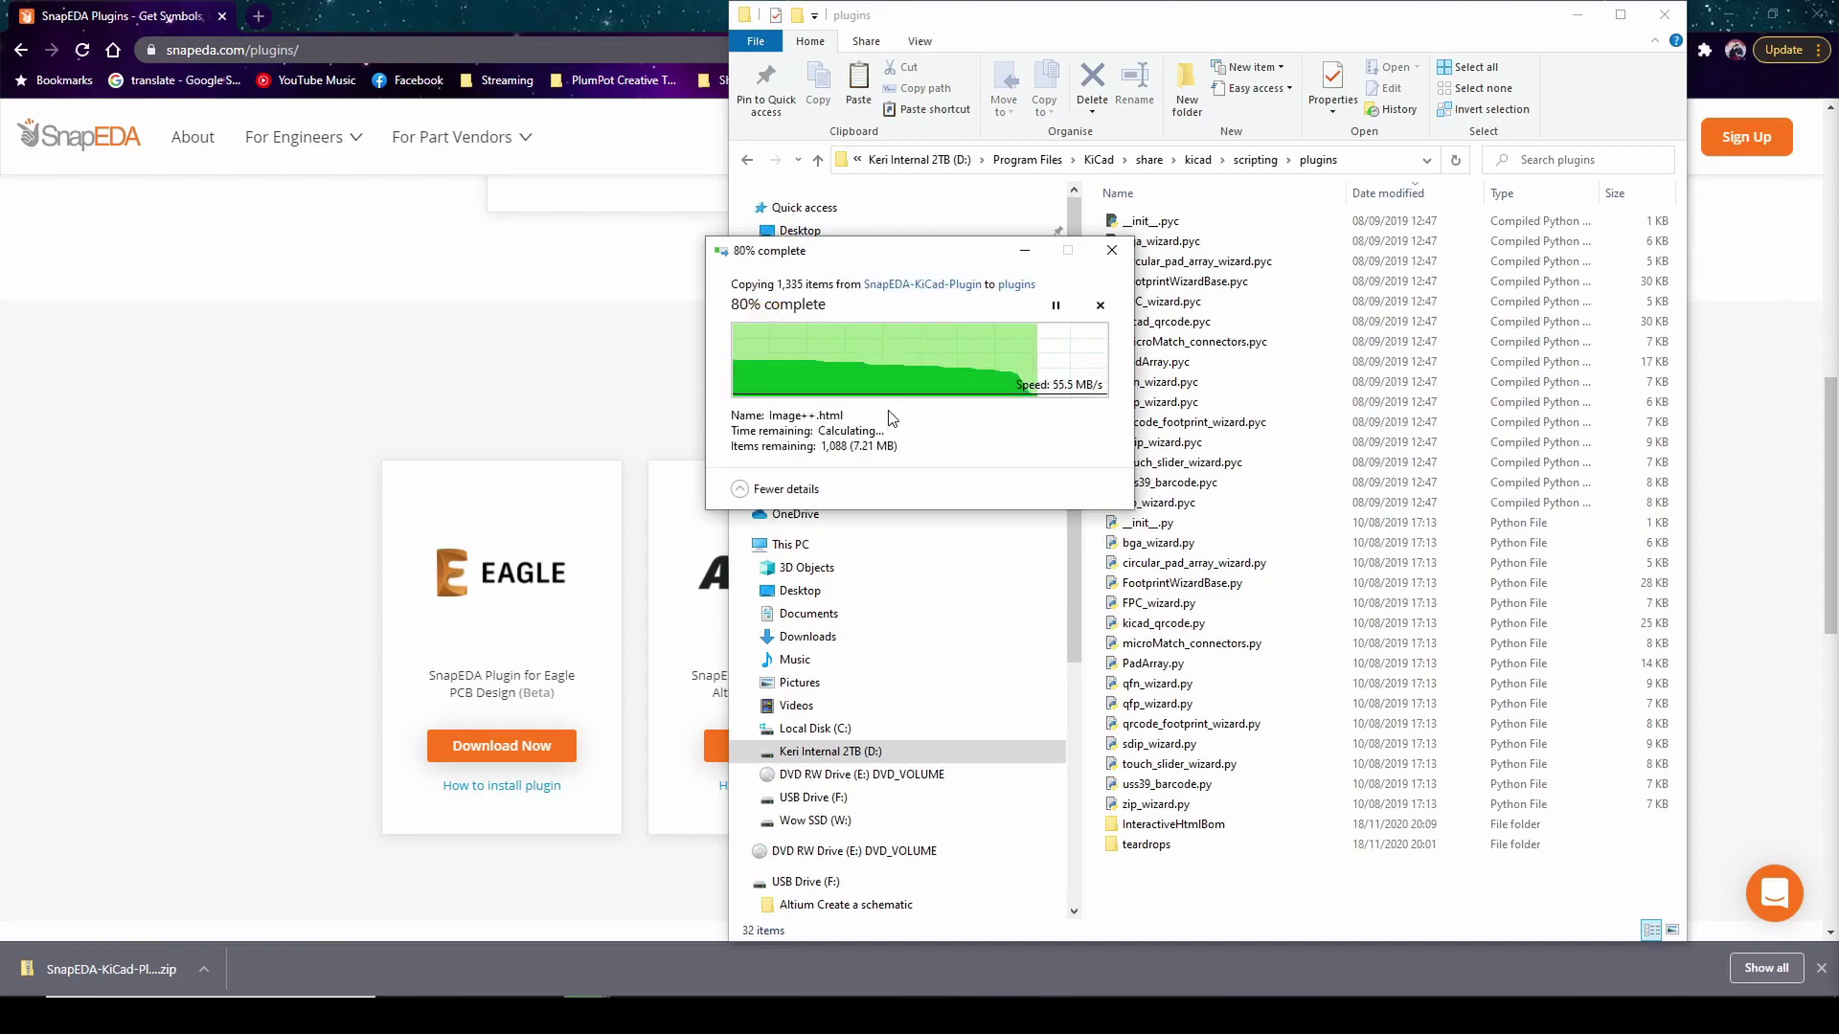
pyautogui.moveTo(1102, 1015)
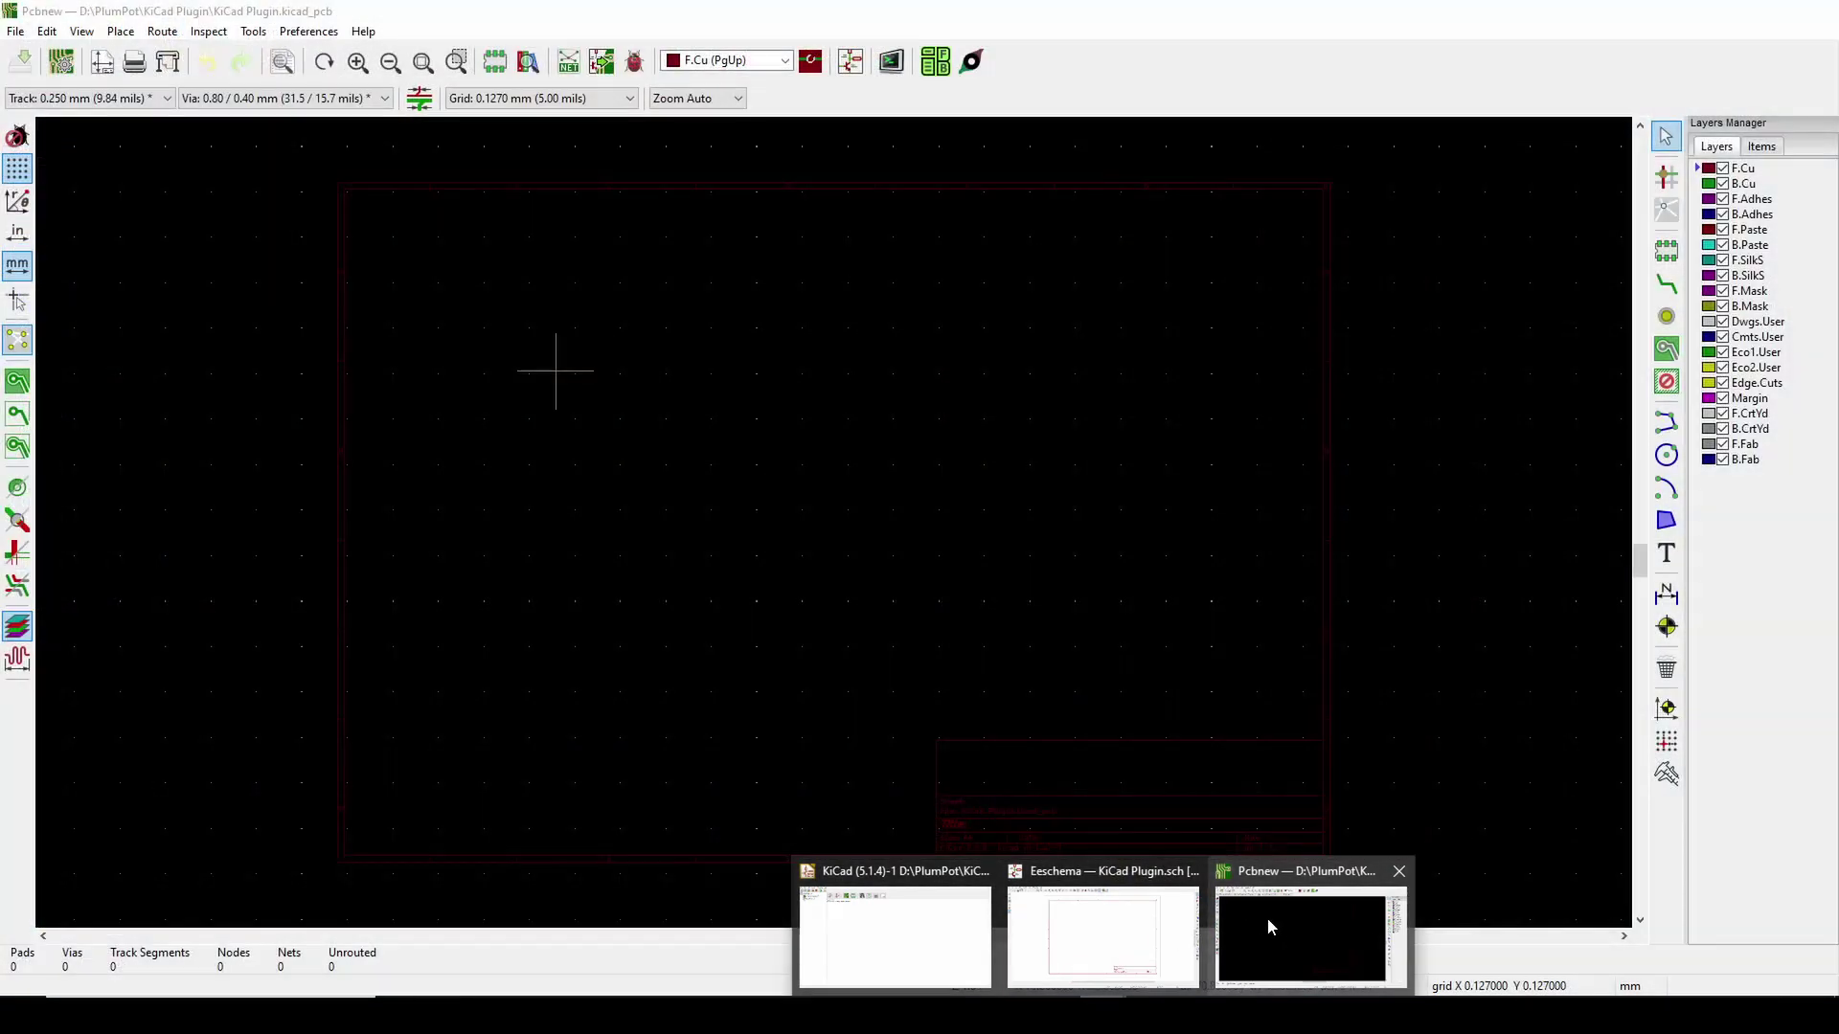
# - In Pcbnew, refresh the external plugins and launch SnapEDA from Tools > External Plugins
pyautogui.click(1267, 918)
pyautogui.click(264, 34)
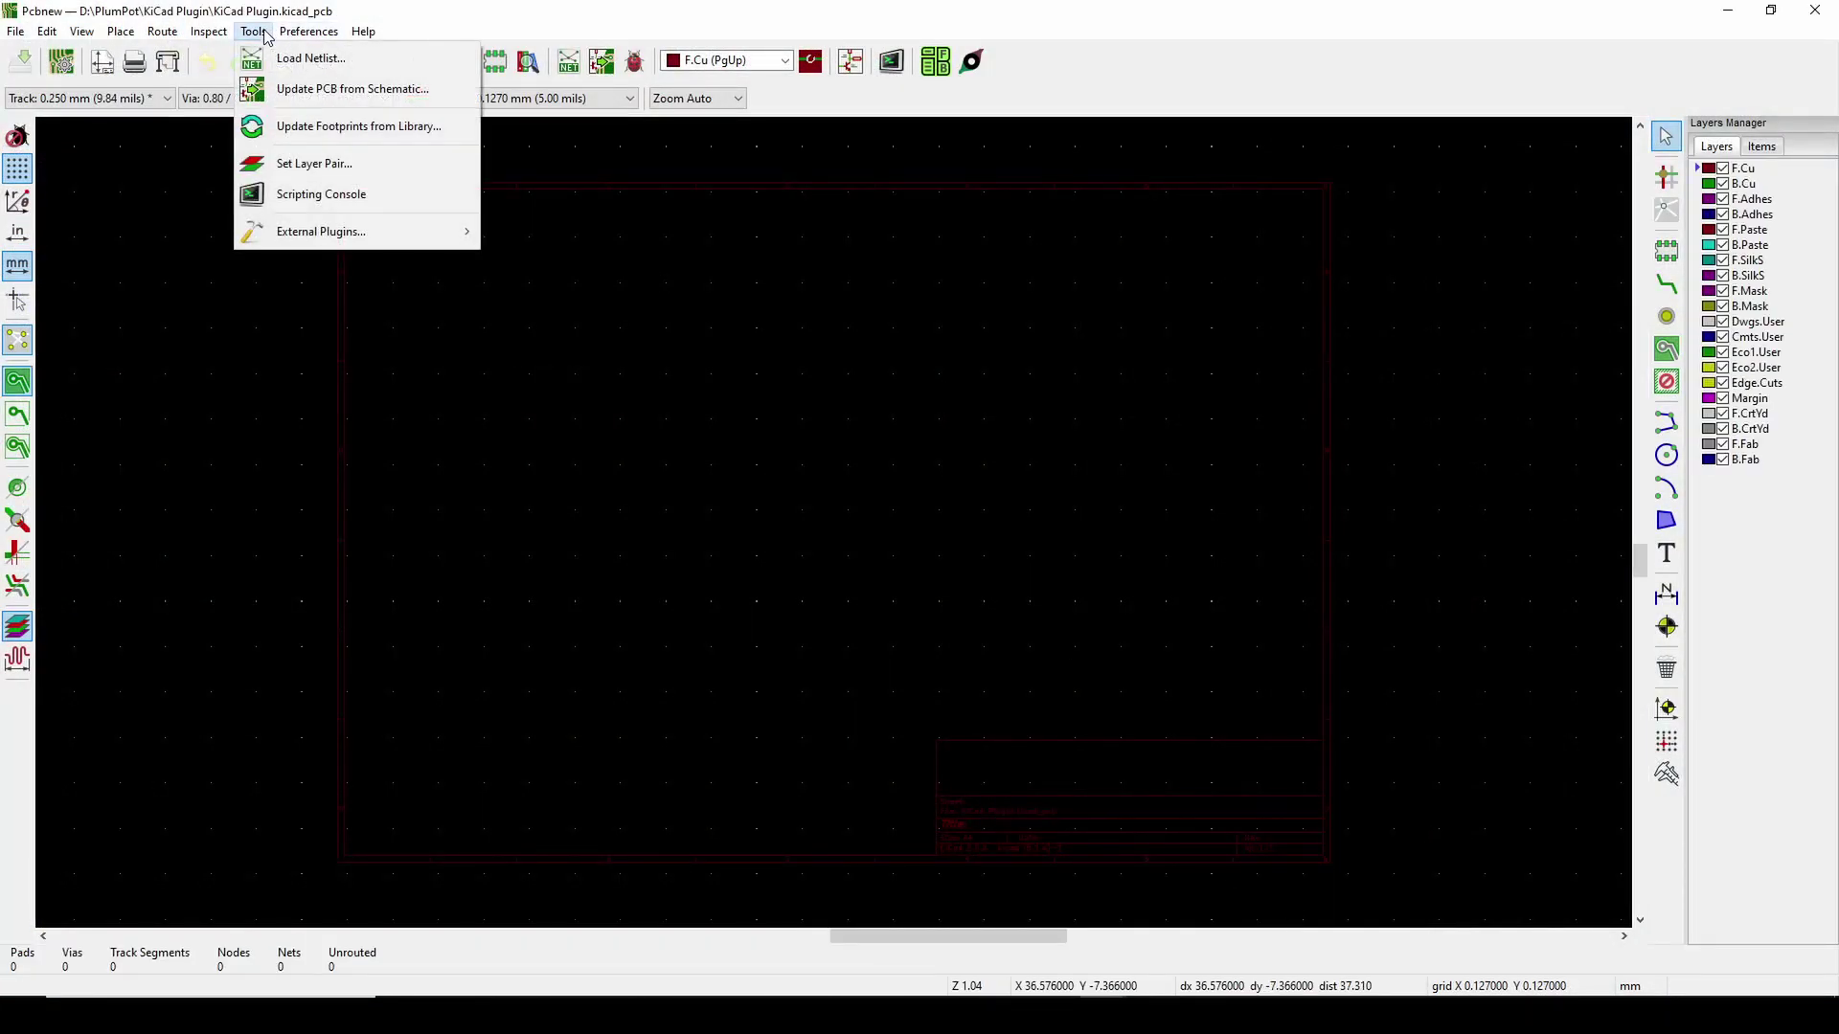
pyautogui.moveTo(339, 233)
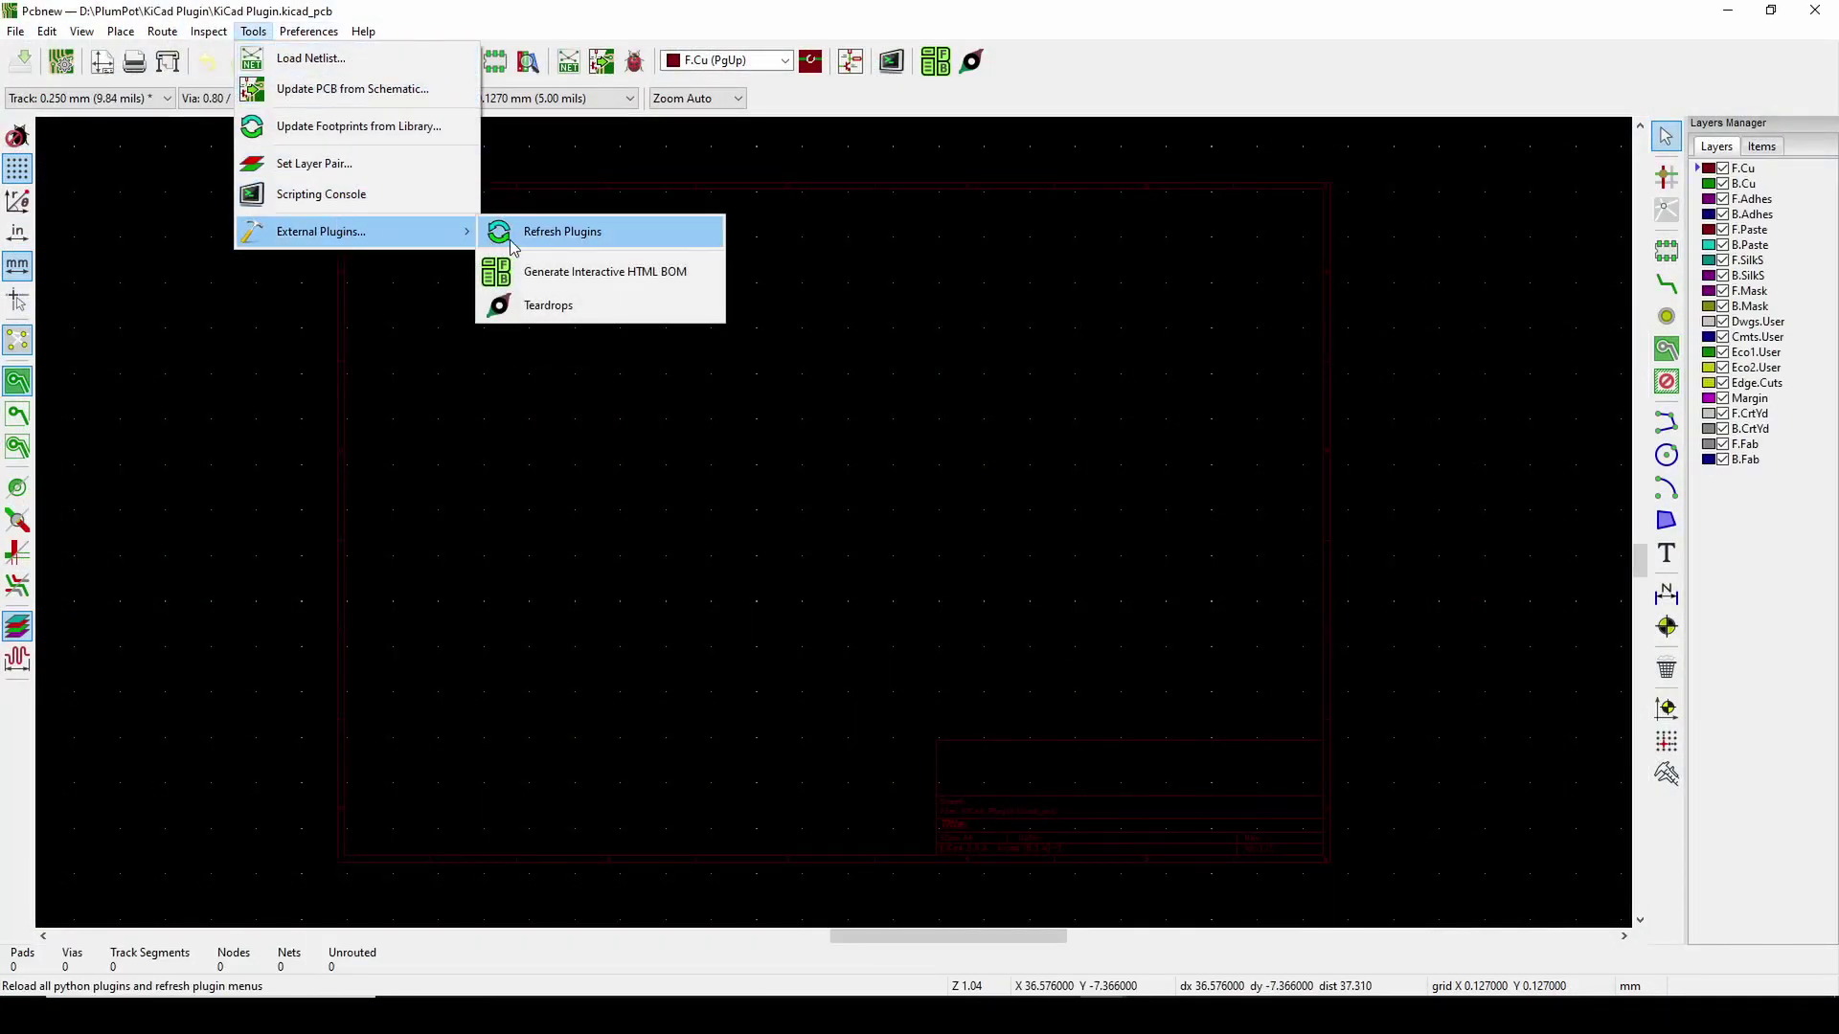
pyautogui.click(599, 239)
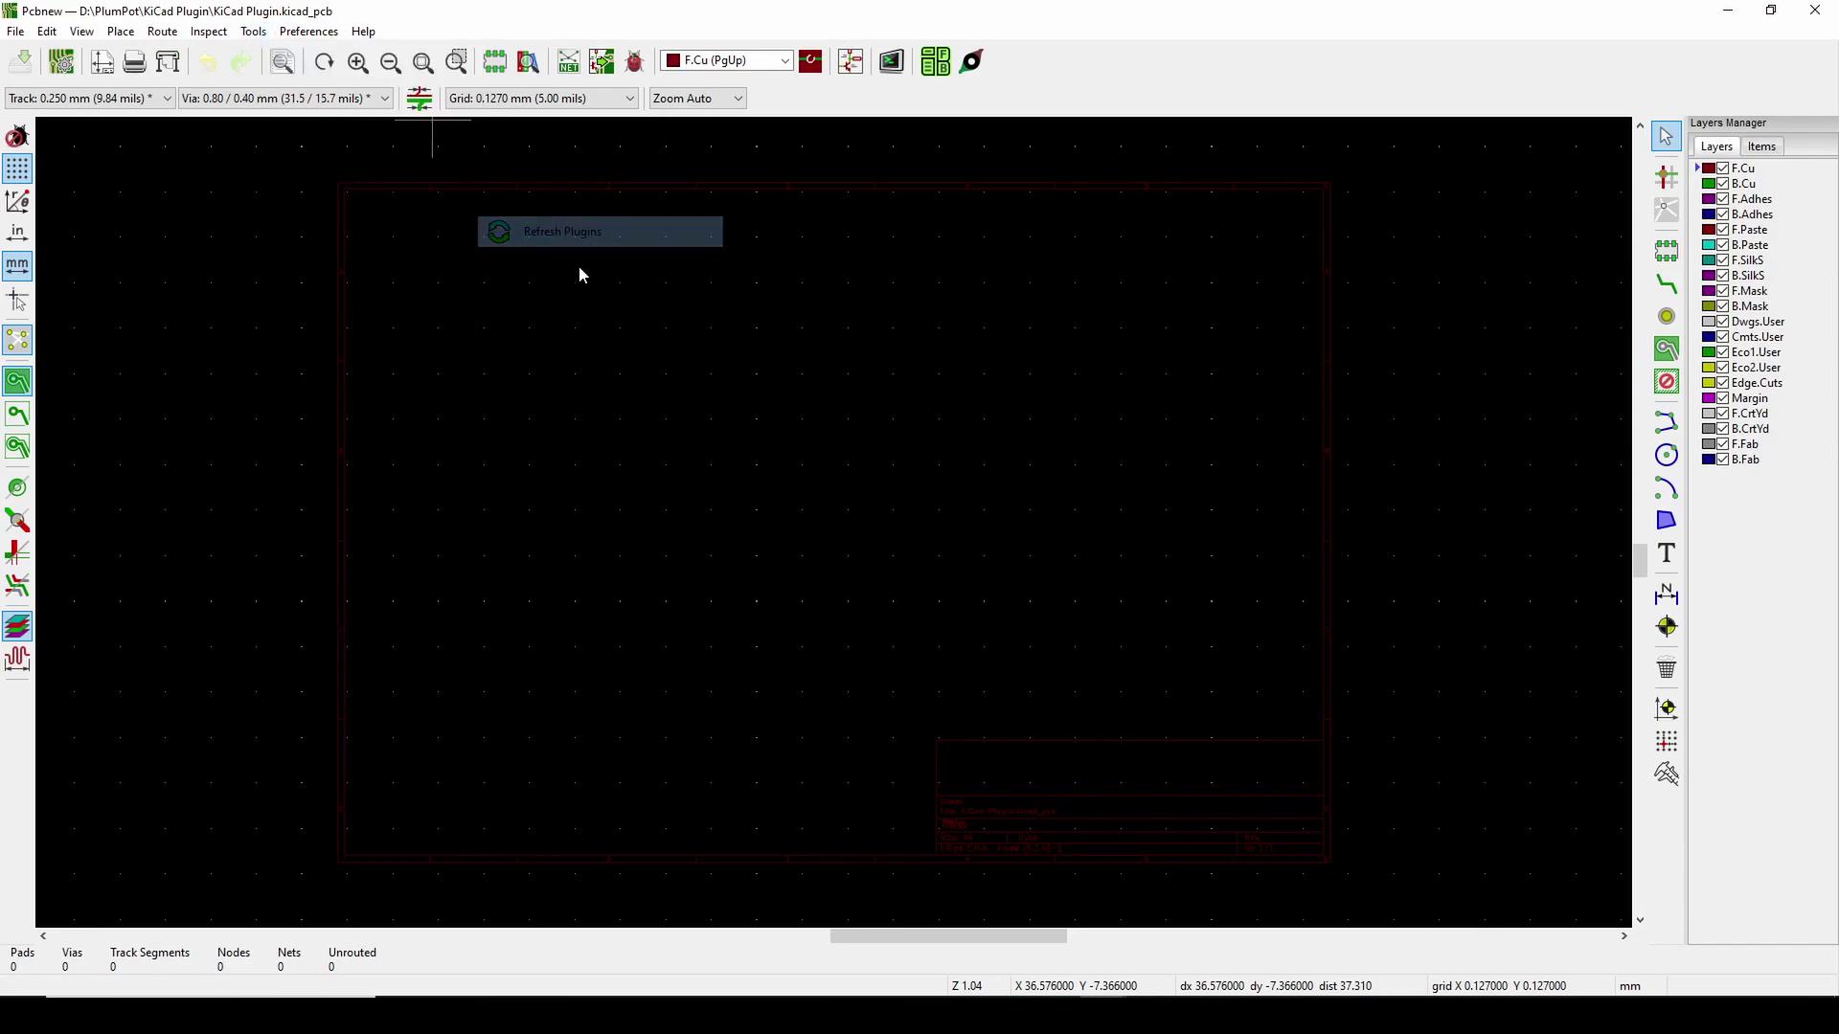
pyautogui.click(253, 31)
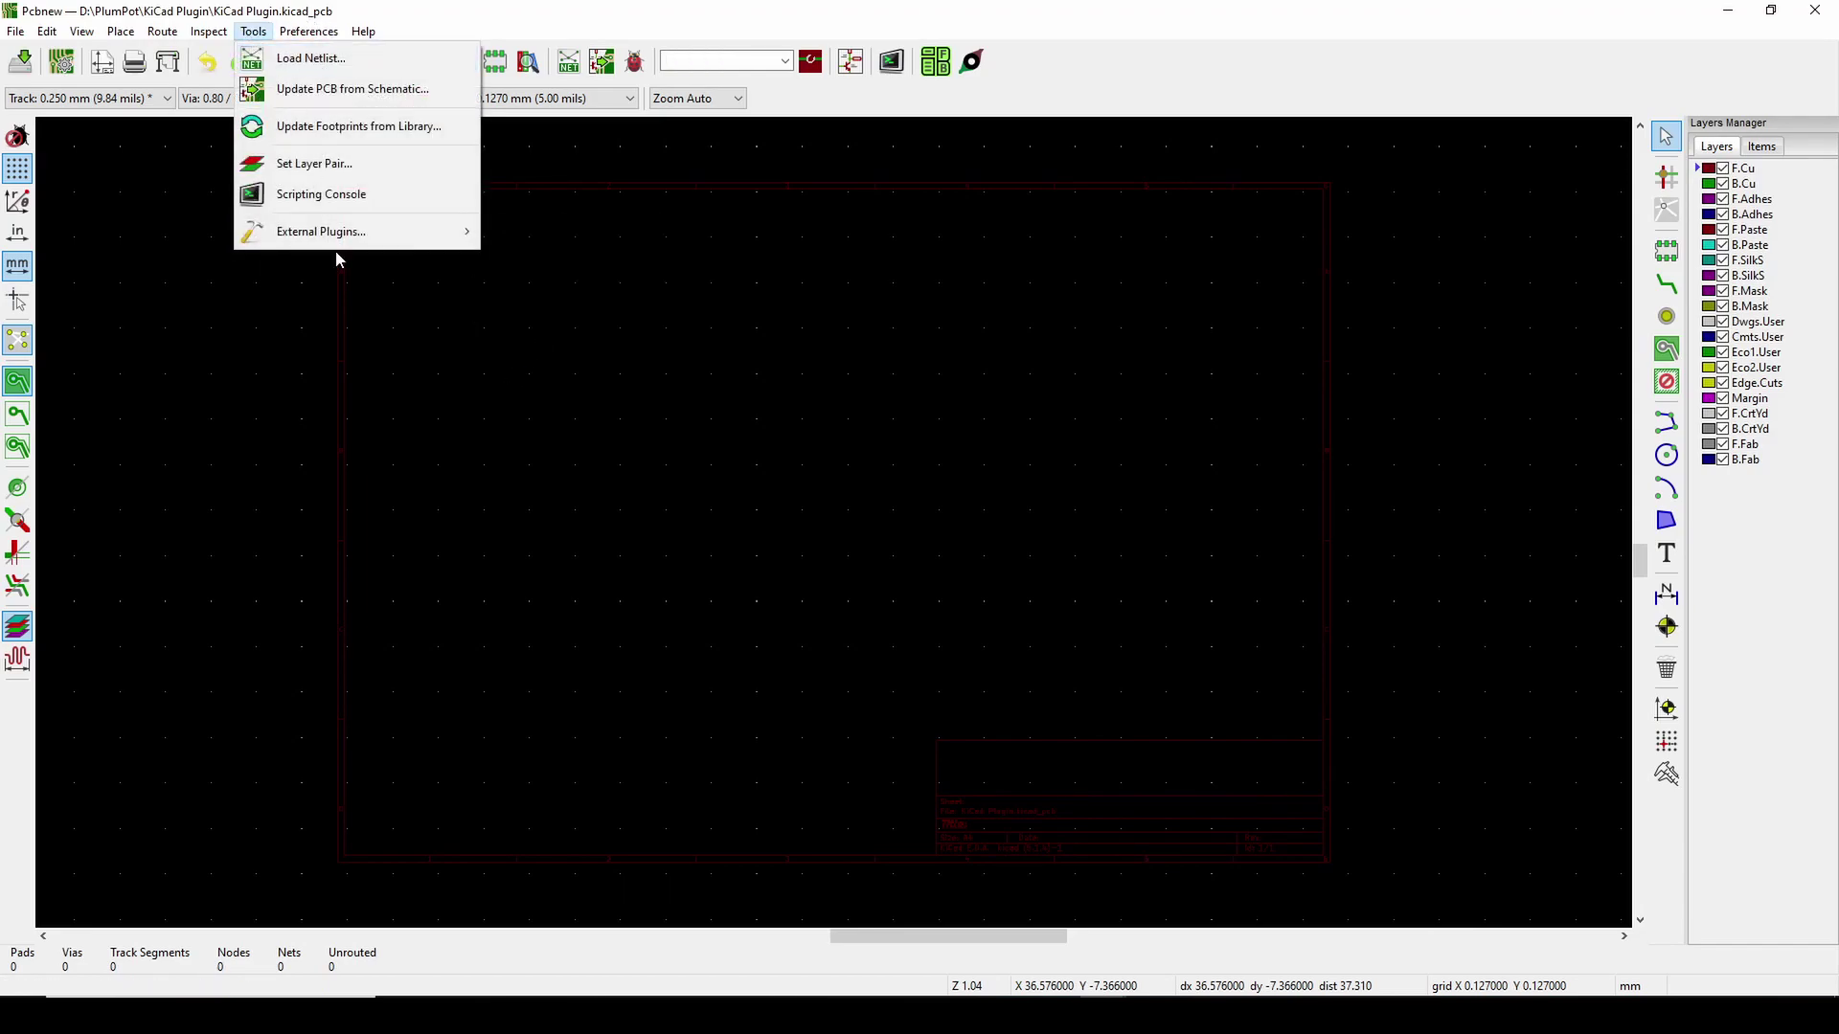
pyautogui.moveTo(337, 236)
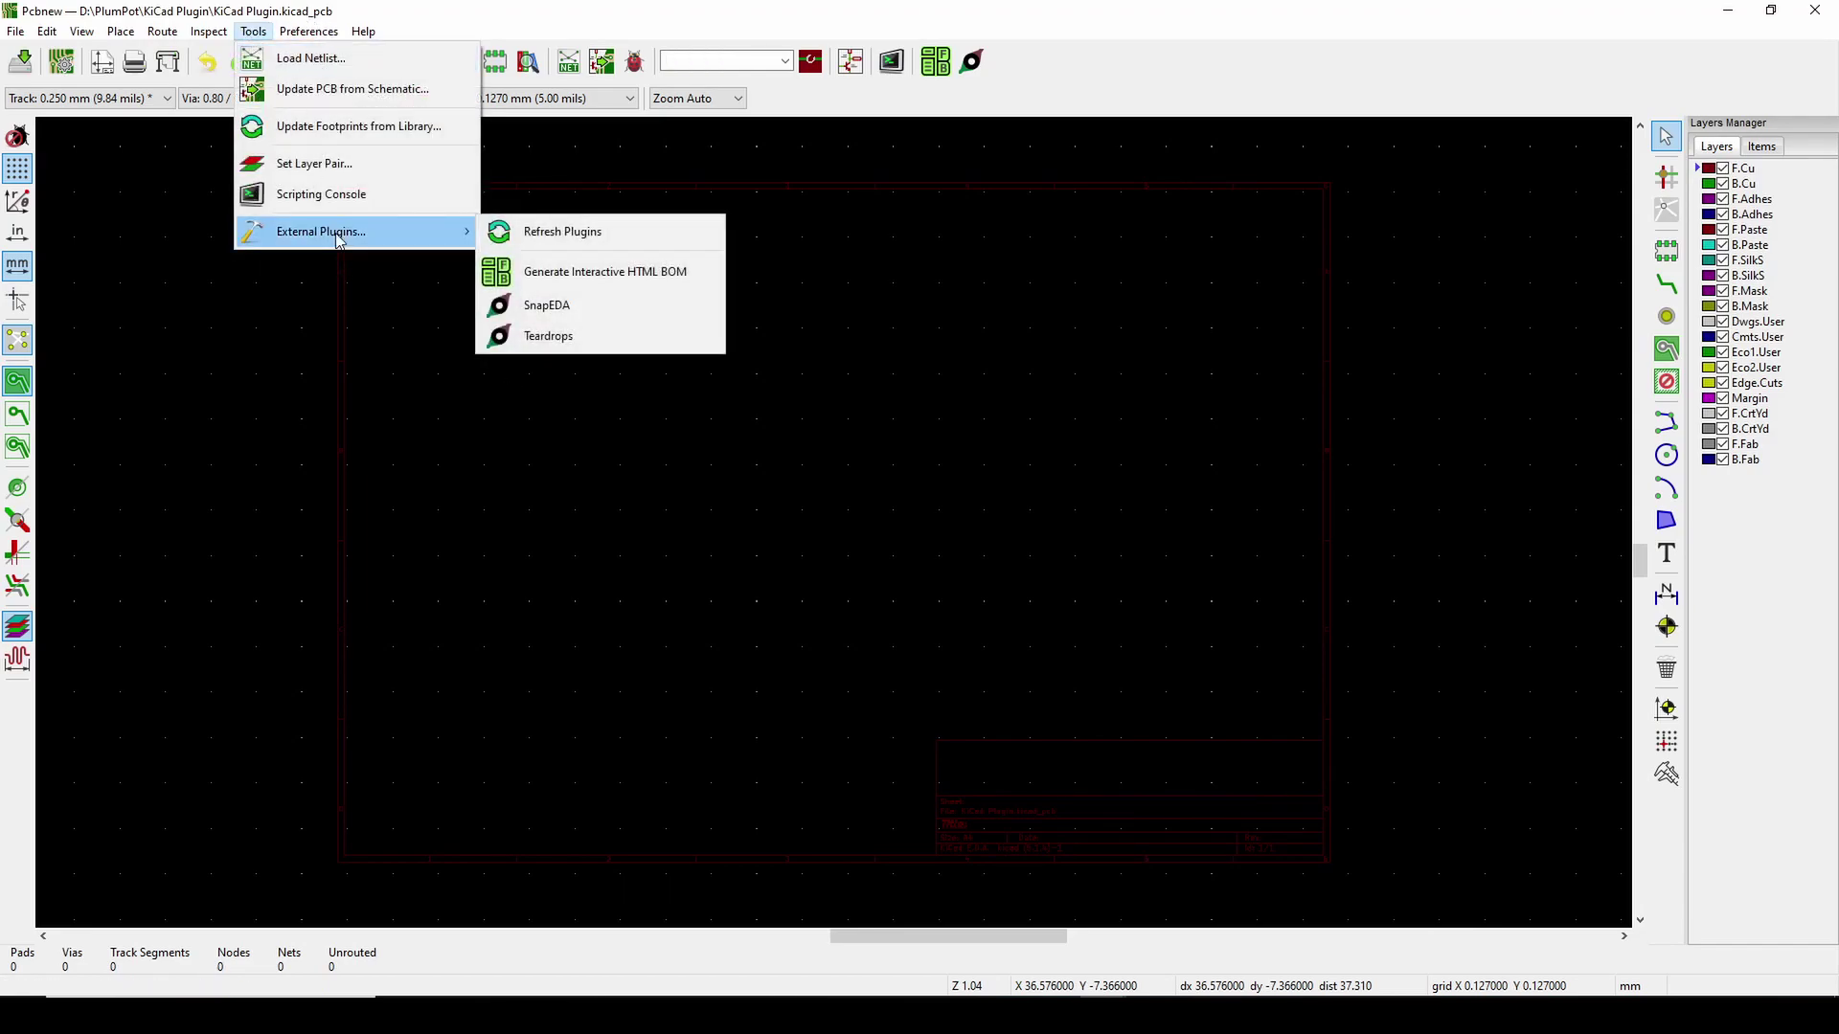
pyautogui.click(567, 315)
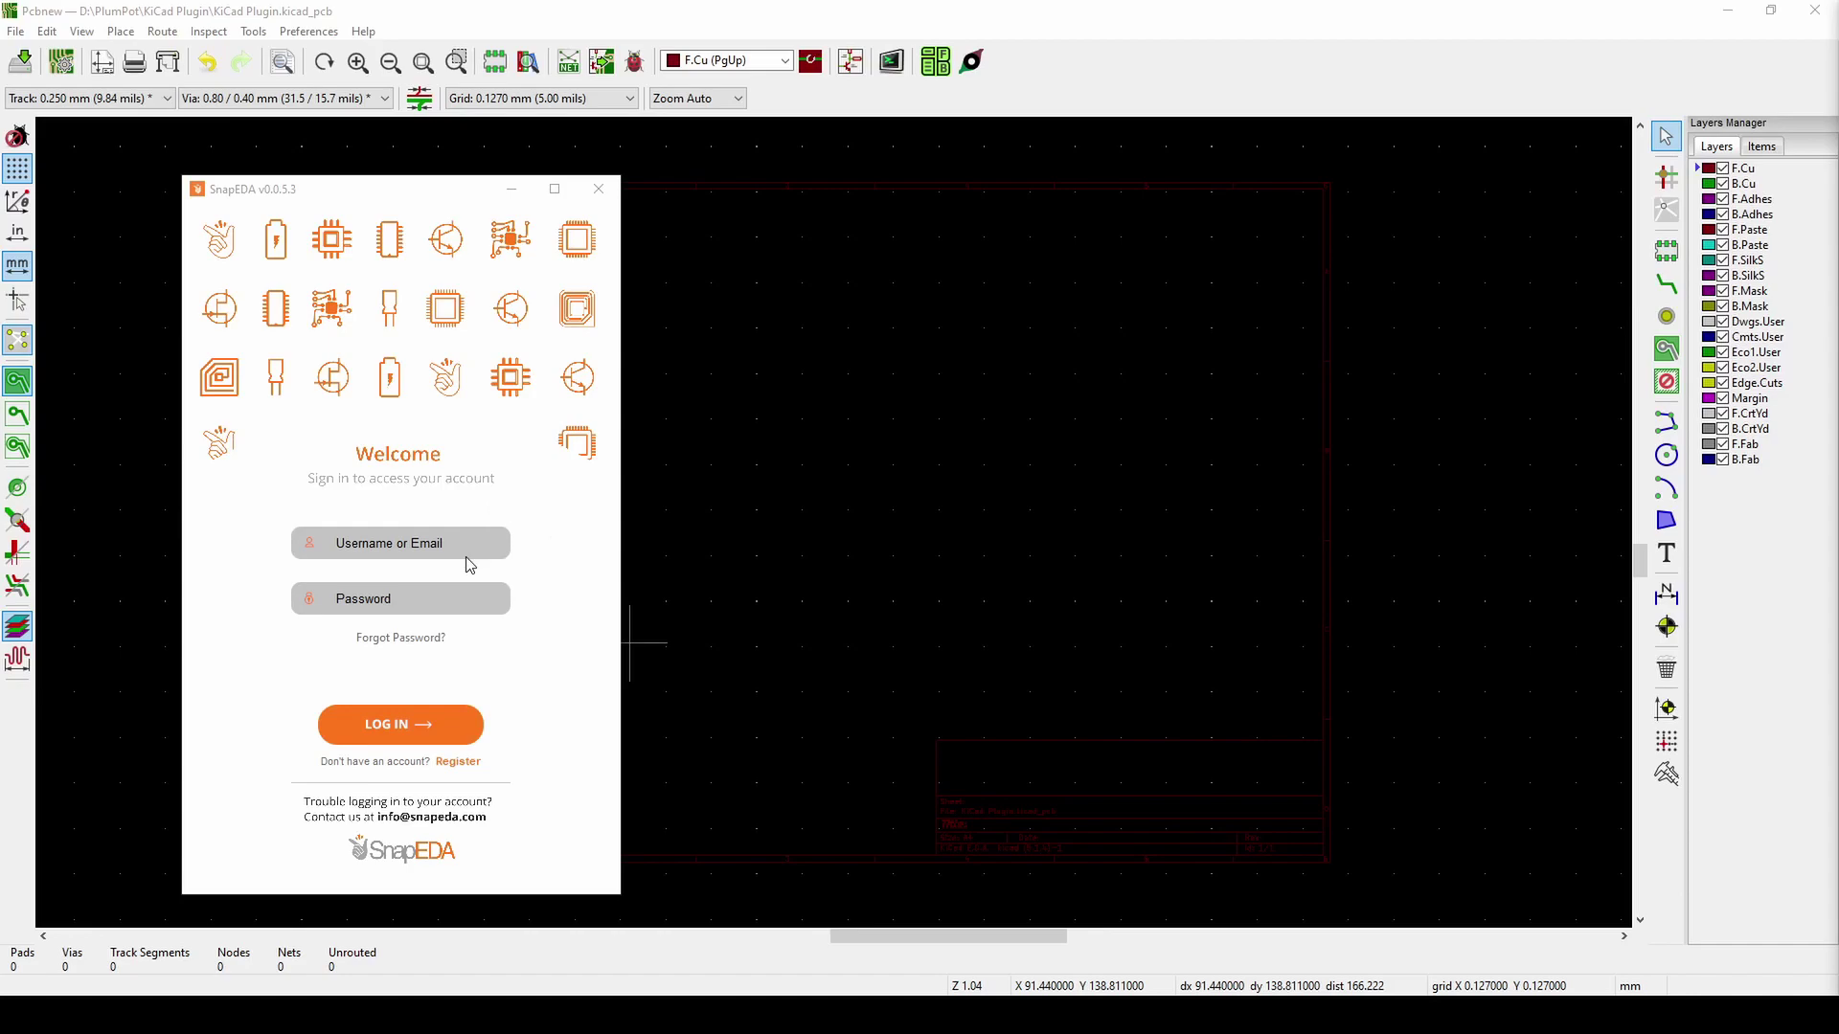
# - Enter the SnapEDA account username and password, log in, and shift the window right
pyautogui.click(450, 546)
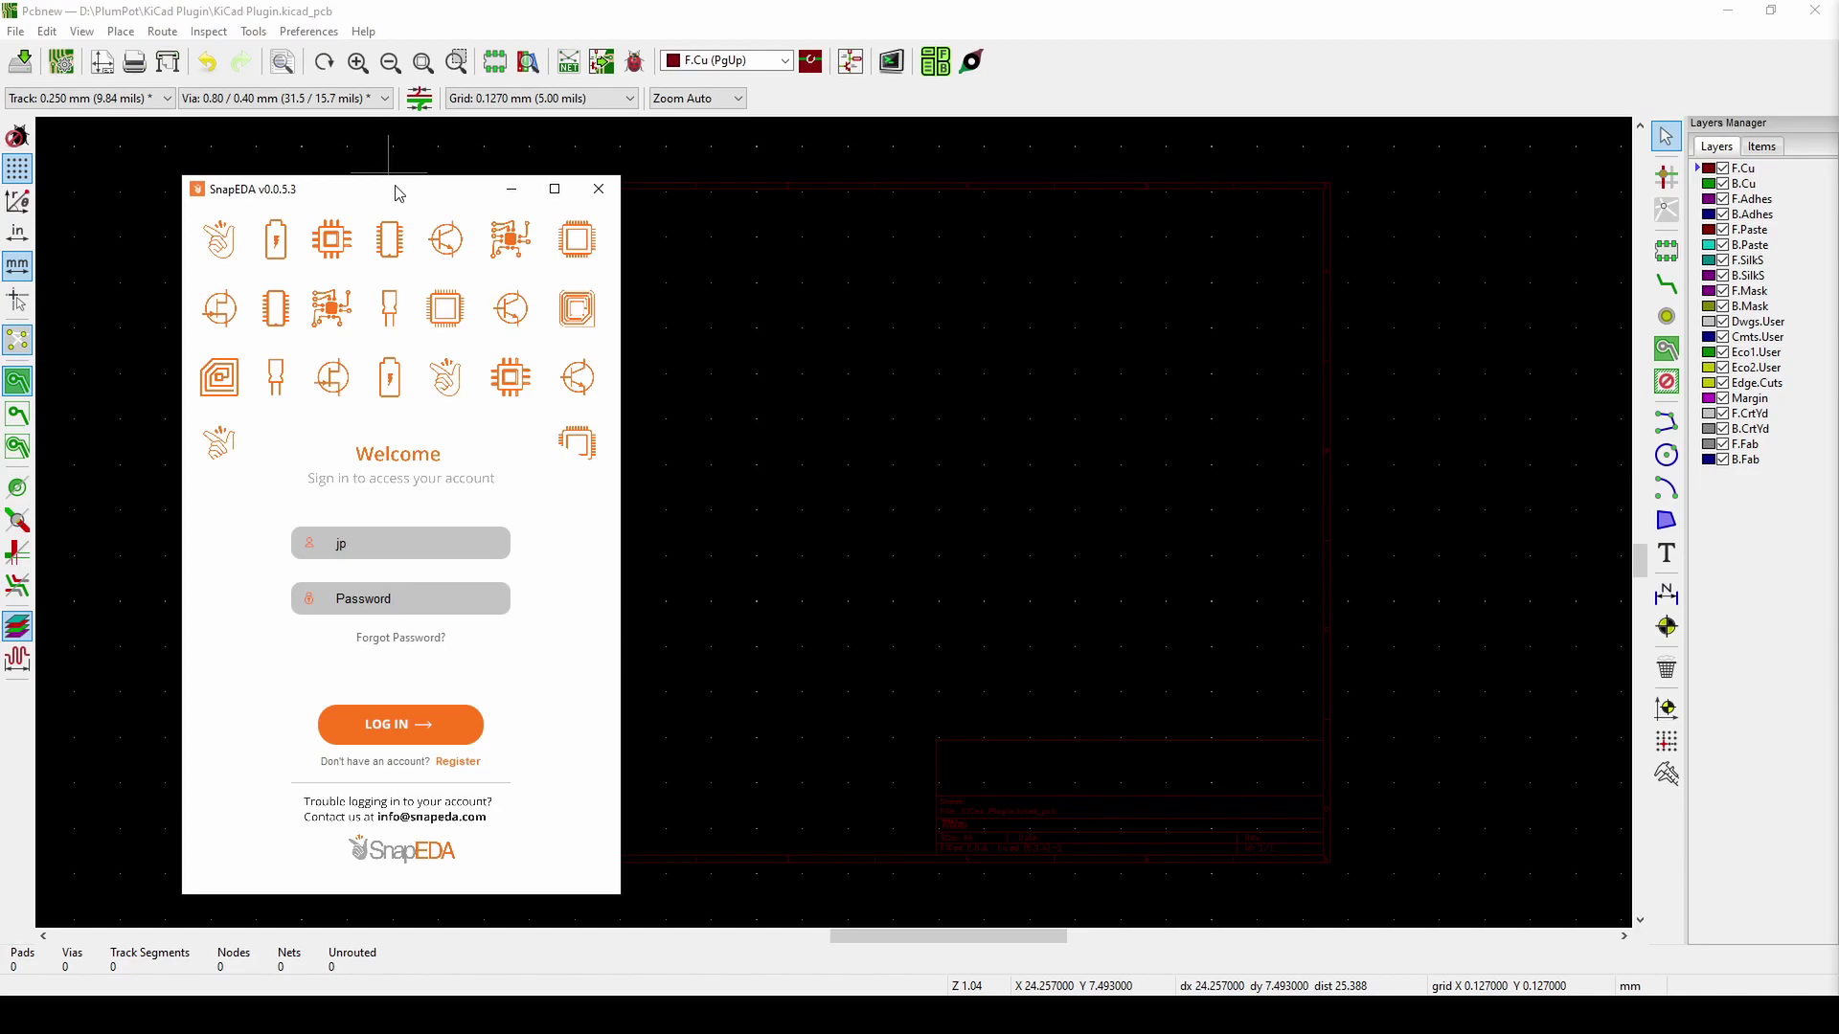
pyautogui.moveTo(401, 193); pyautogui.dragTo(409, 191)
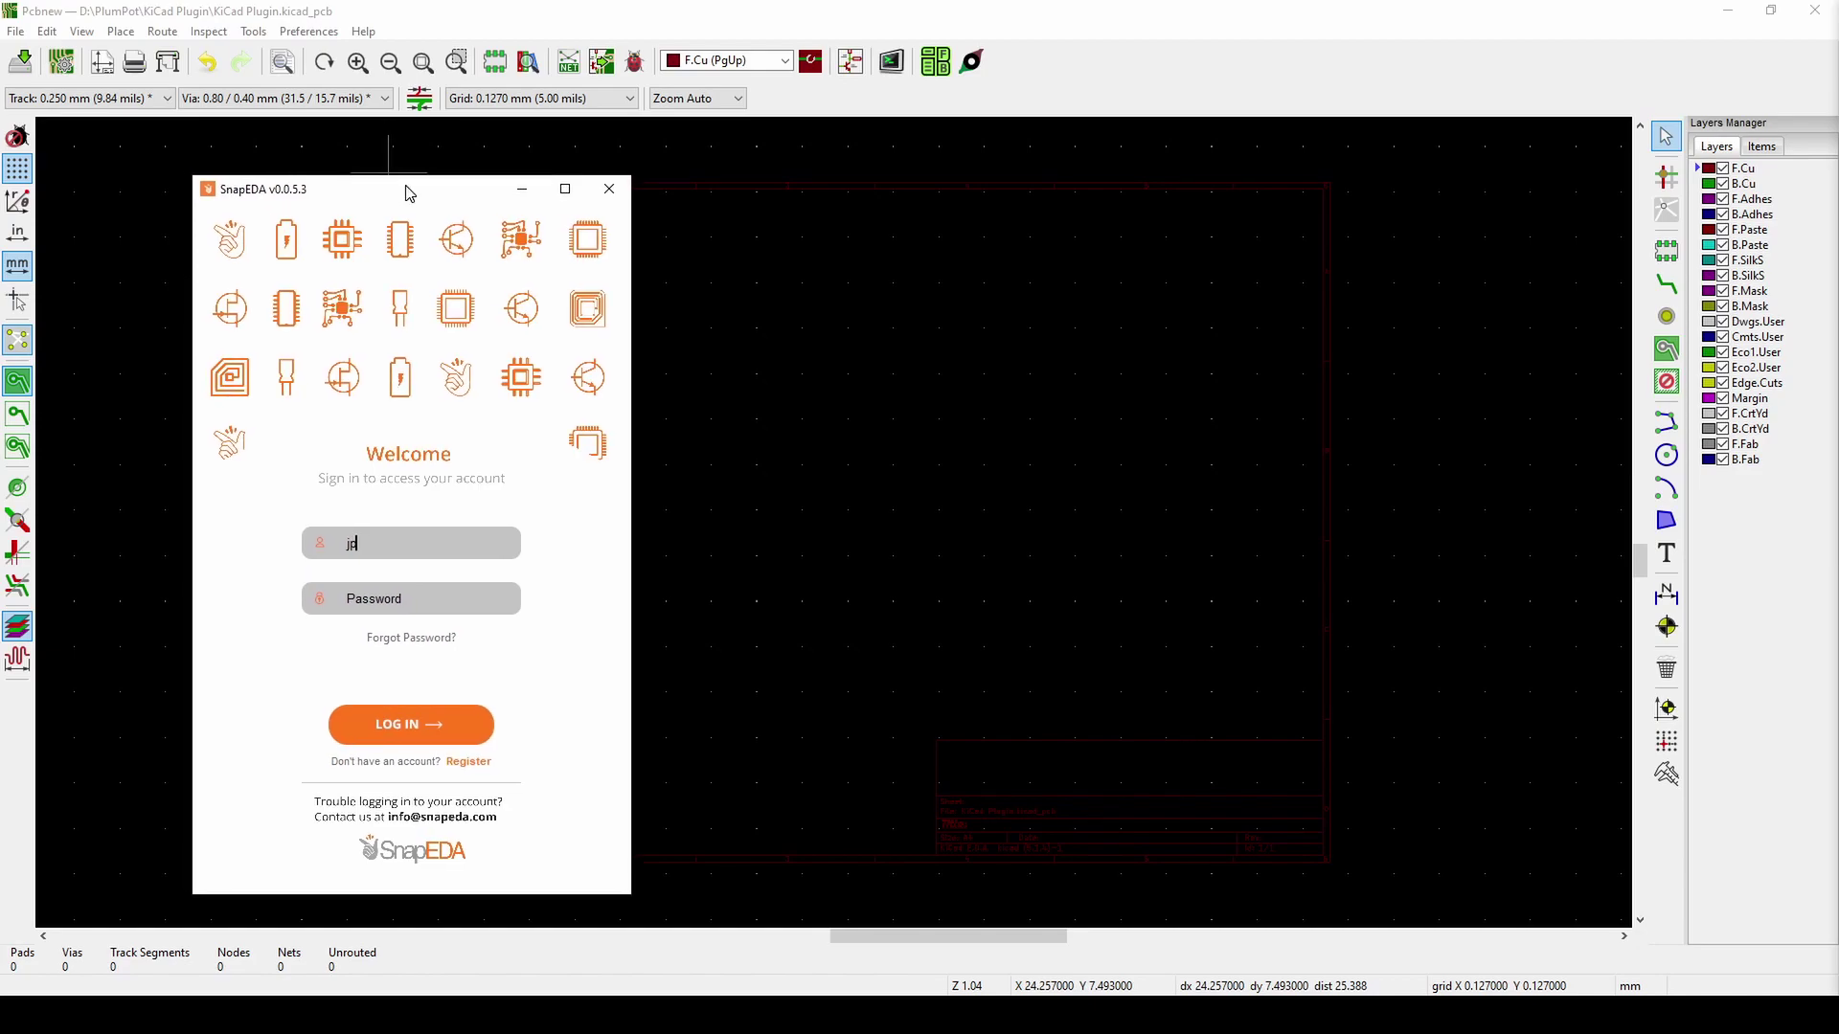
pyautogui.moveTo(409, 194); pyautogui.dragTo(432, 190)
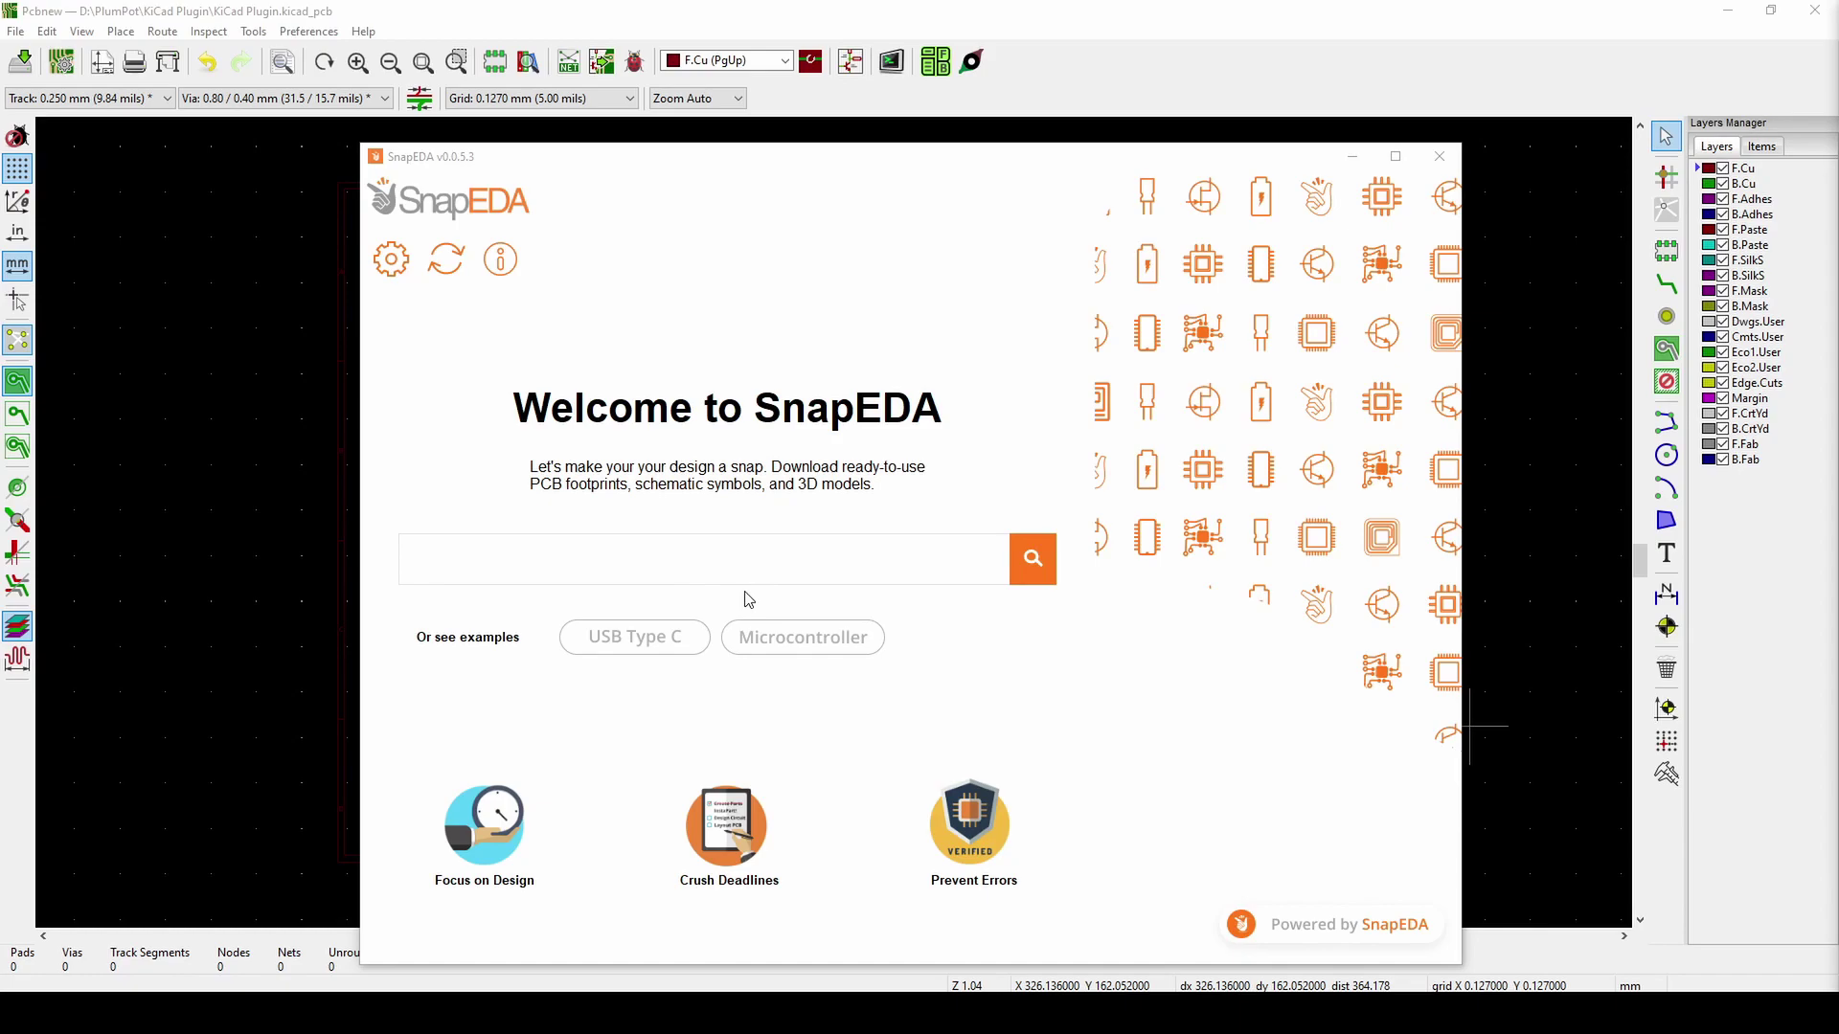
# - Search for 'Arduino Nano' and open the ATmega4809 ARDUINO NANO result
pyautogui.click(714, 583)
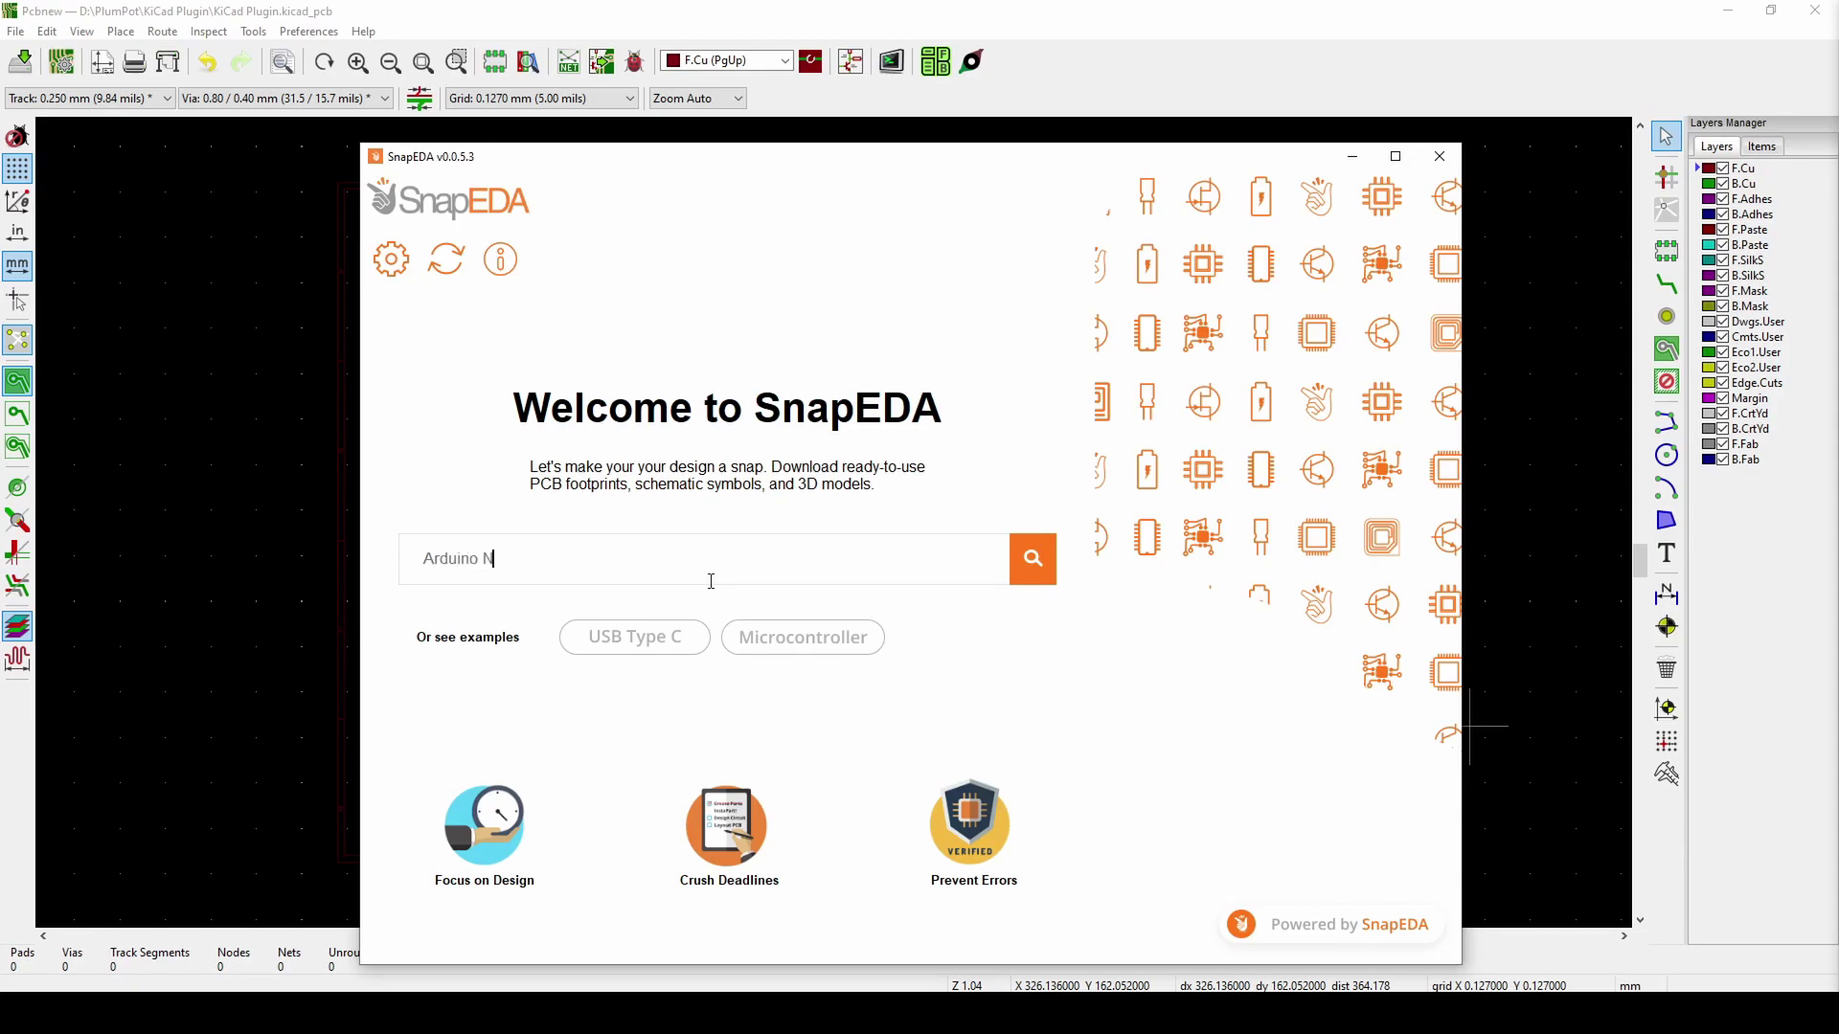
pyautogui.press('Return')
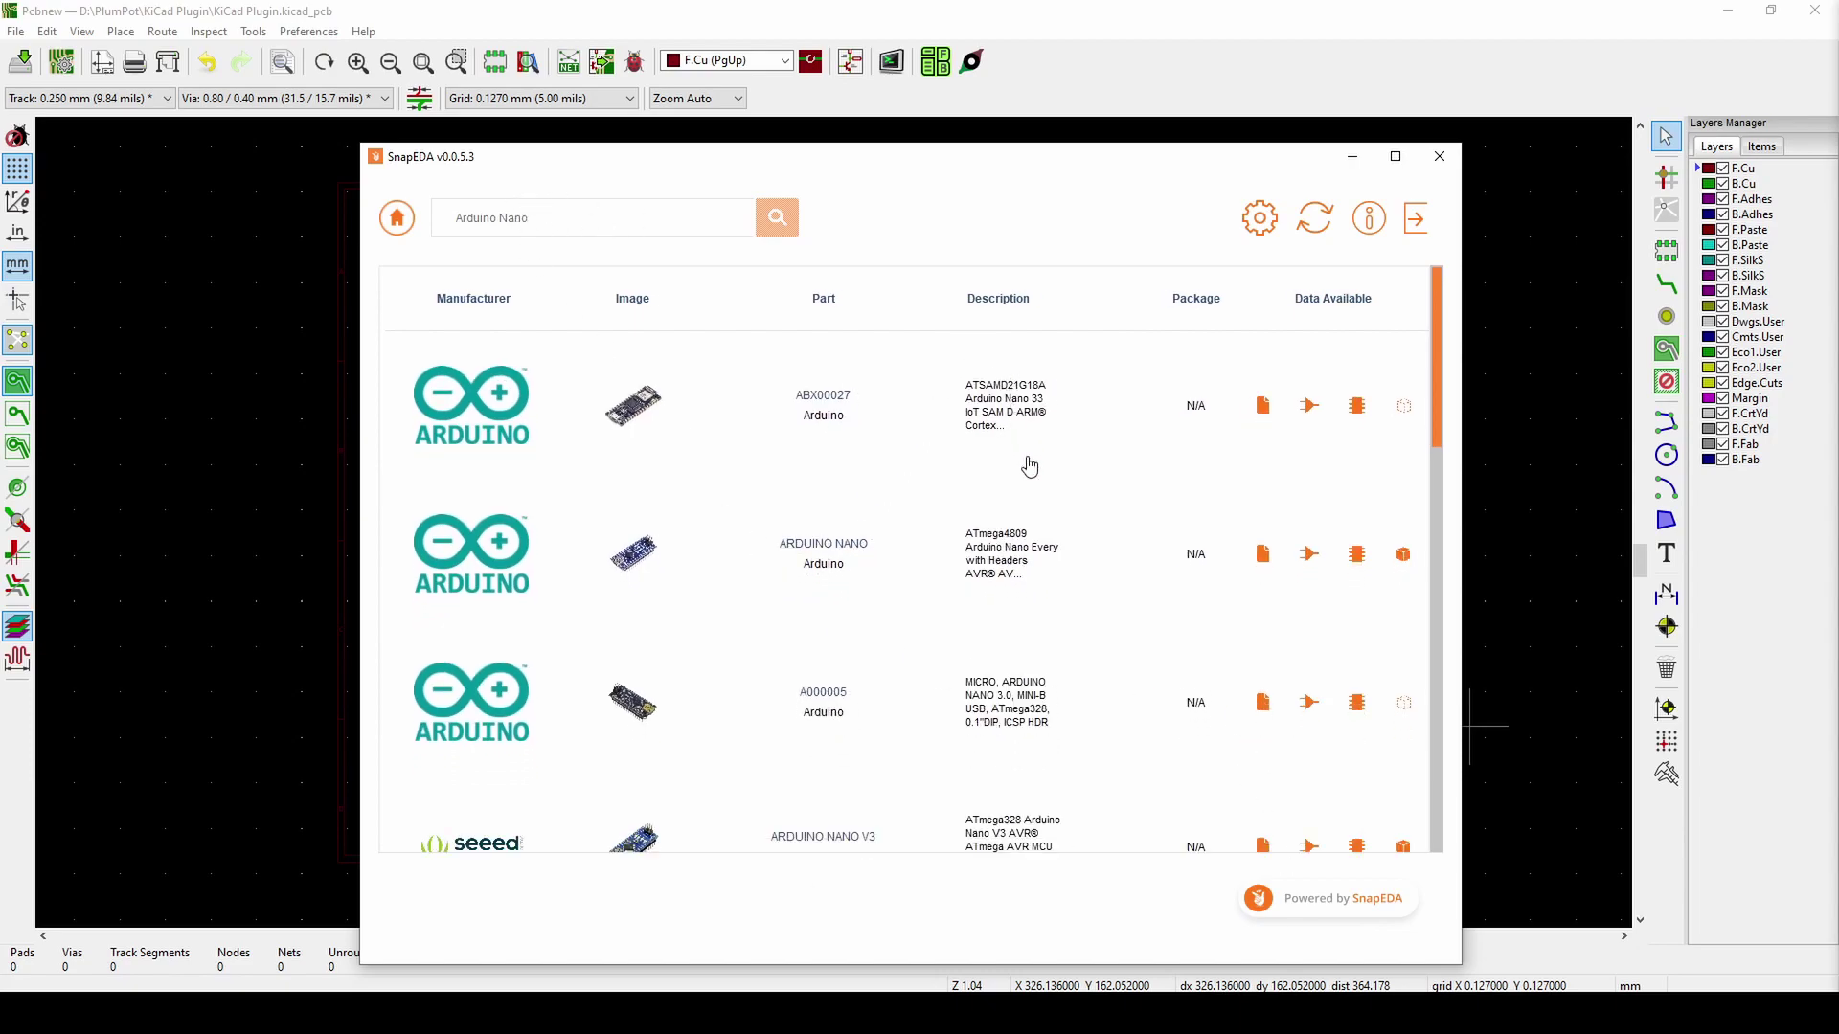
pyautogui.click(700, 547)
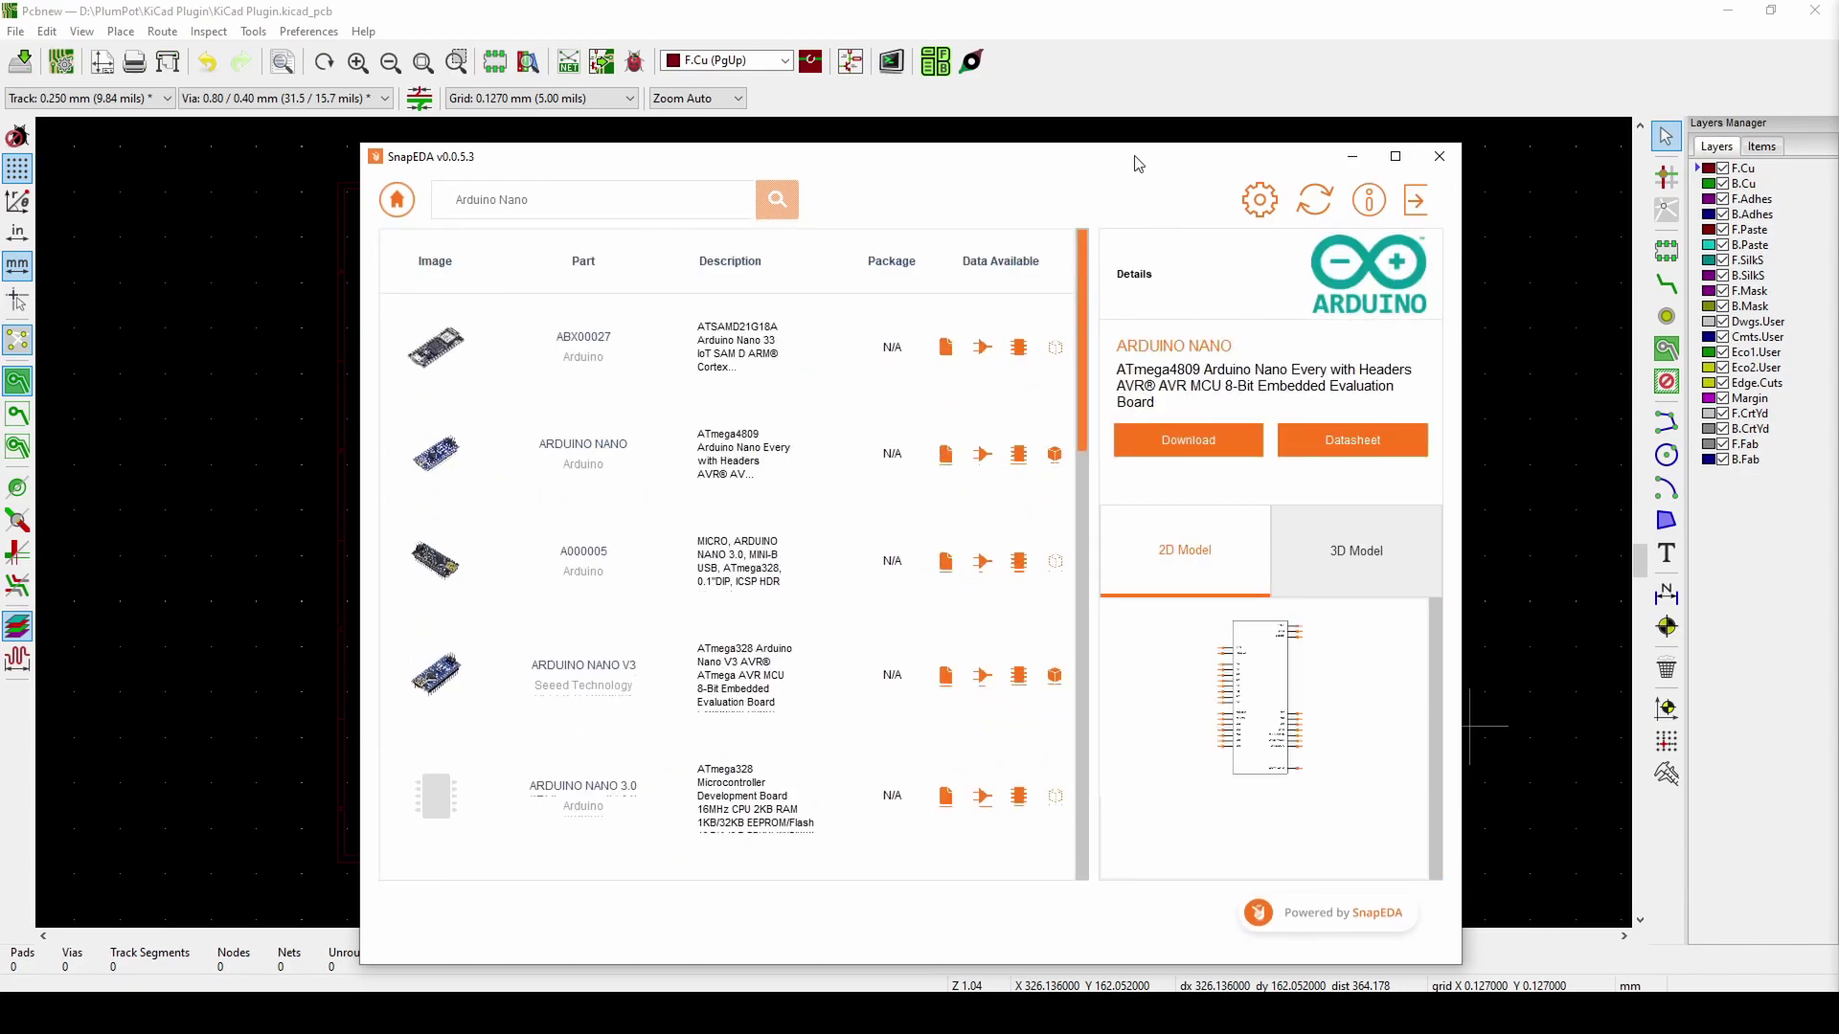
# - Preview the ARDUINO NANO's 3D model and 2D symbol, then start its download
pyautogui.moveTo(1139, 165); pyautogui.dragTo(1033, 105)
pyautogui.click(1207, 489)
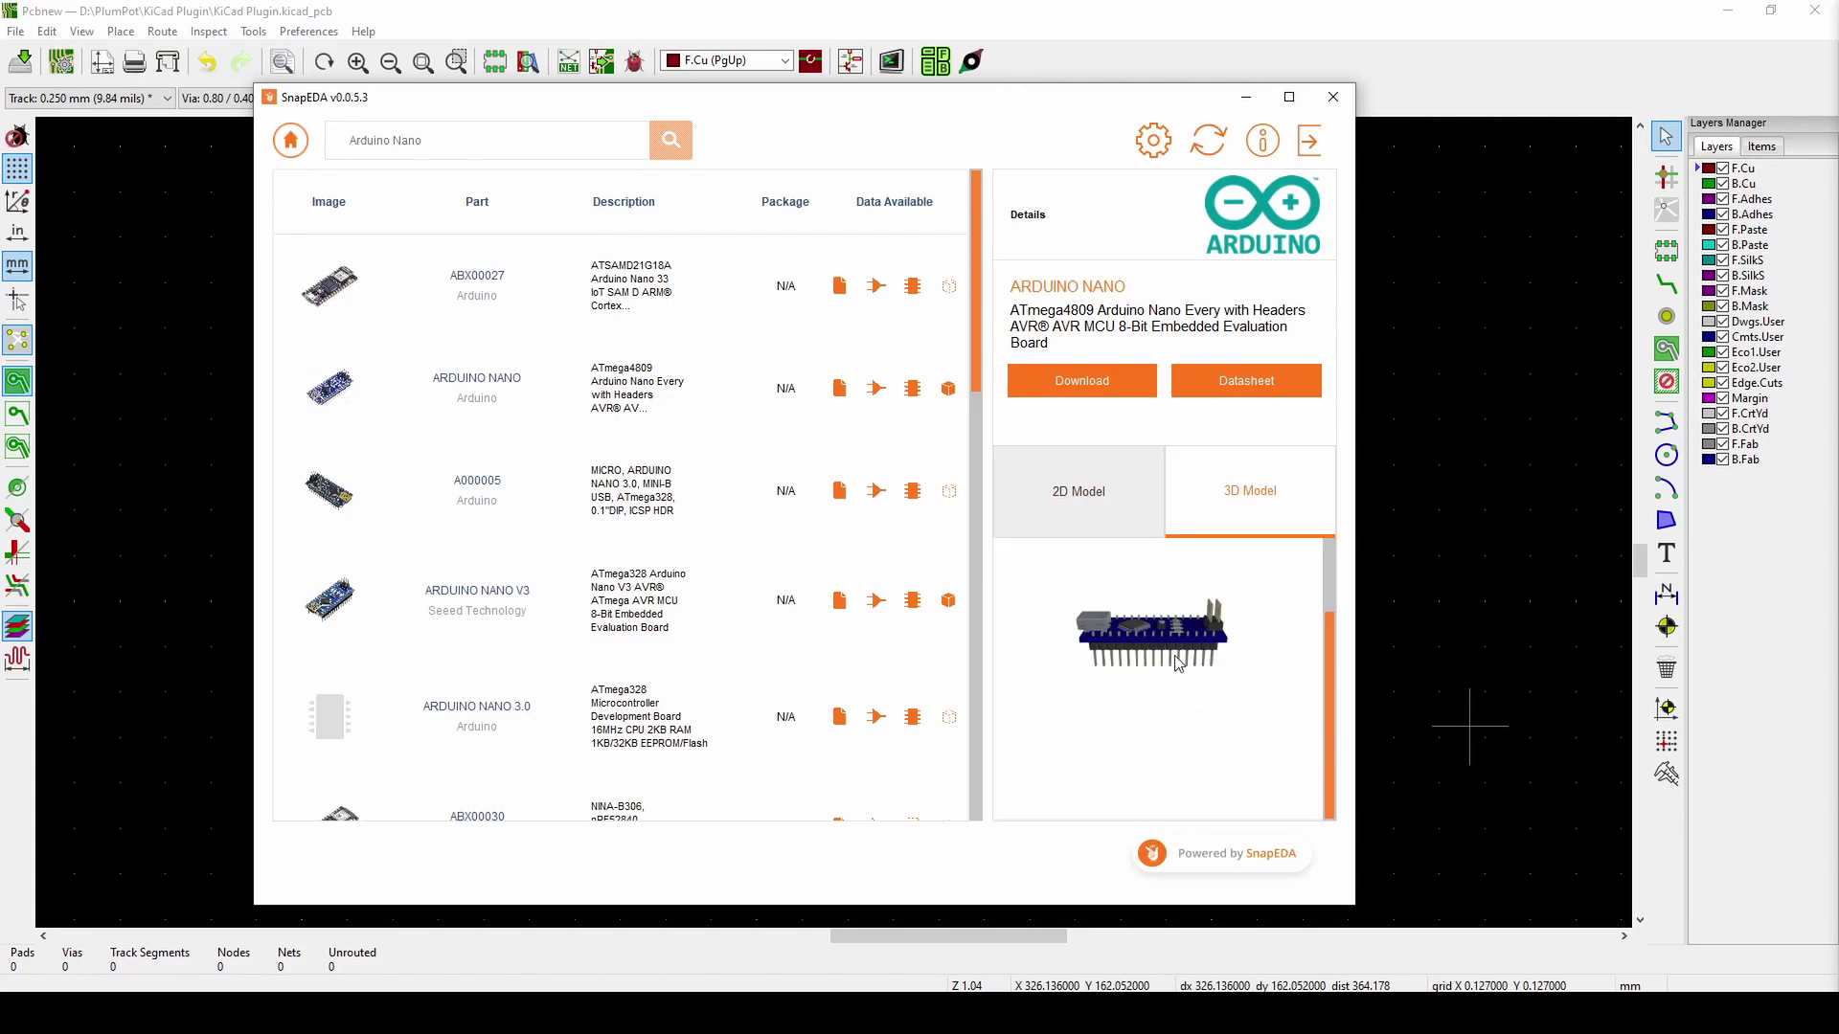
pyautogui.click(1101, 493)
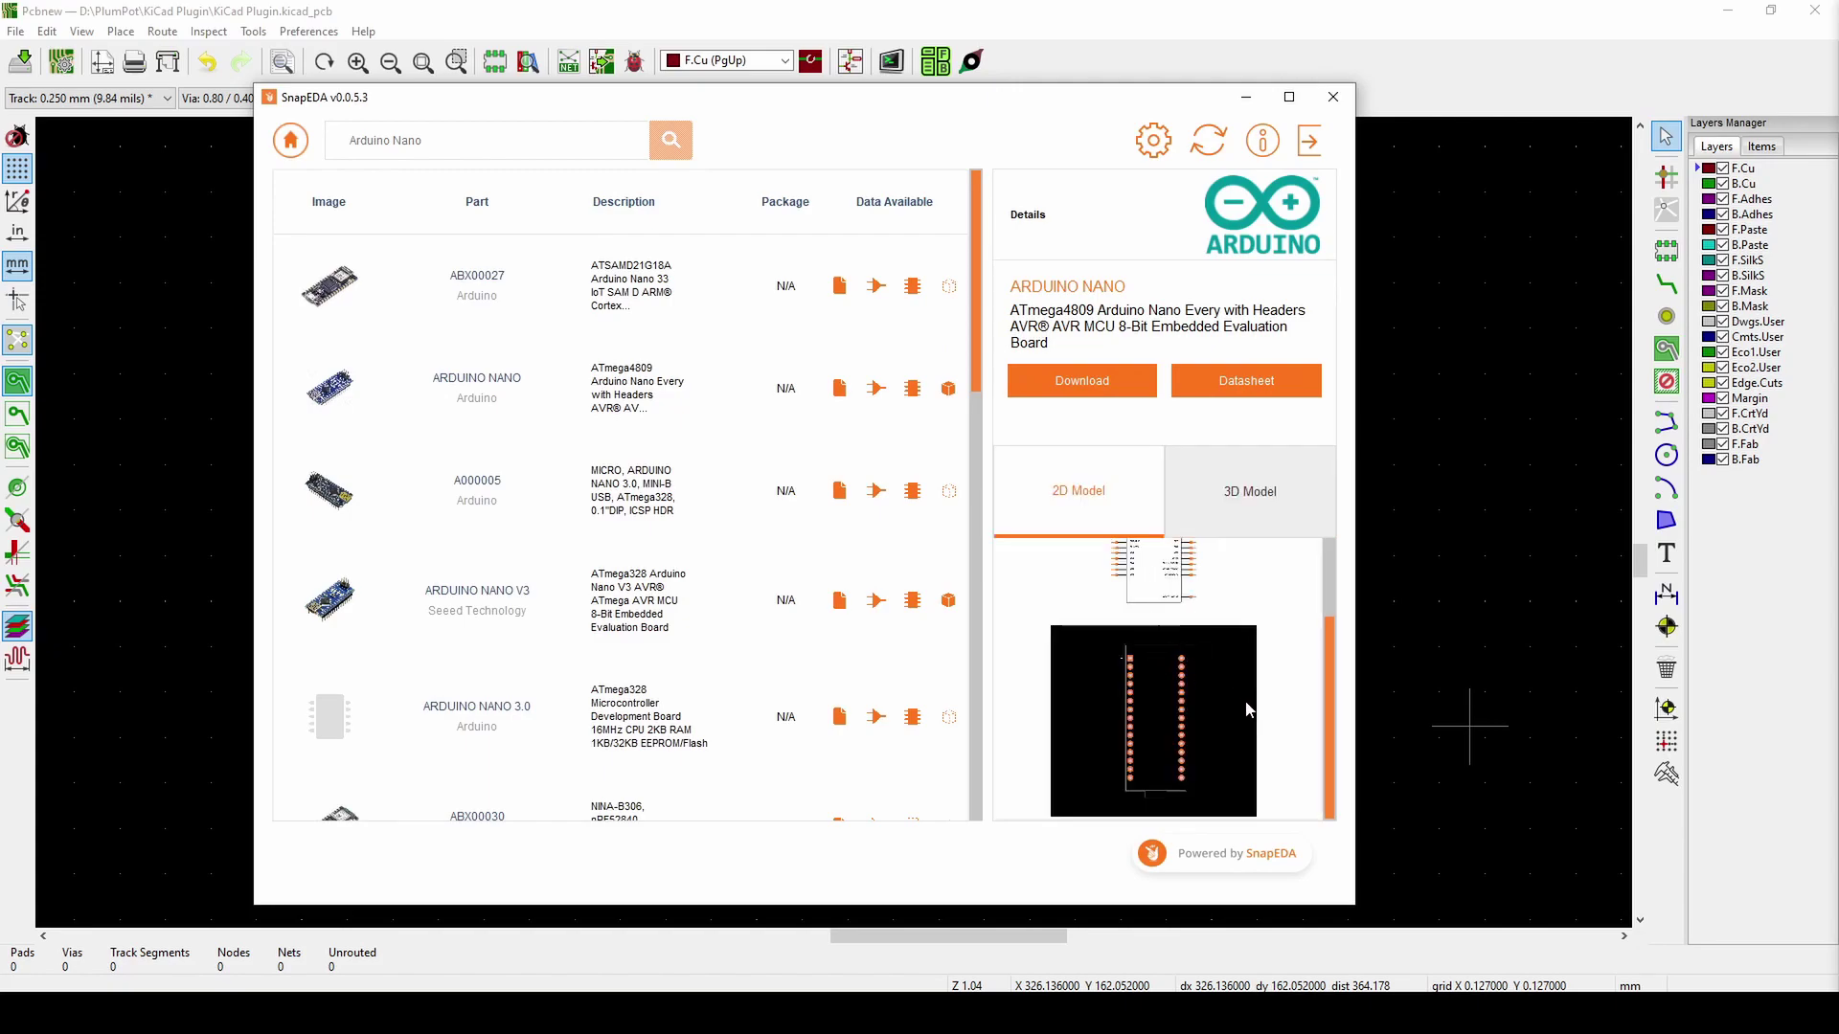
pyautogui.click(1087, 380)
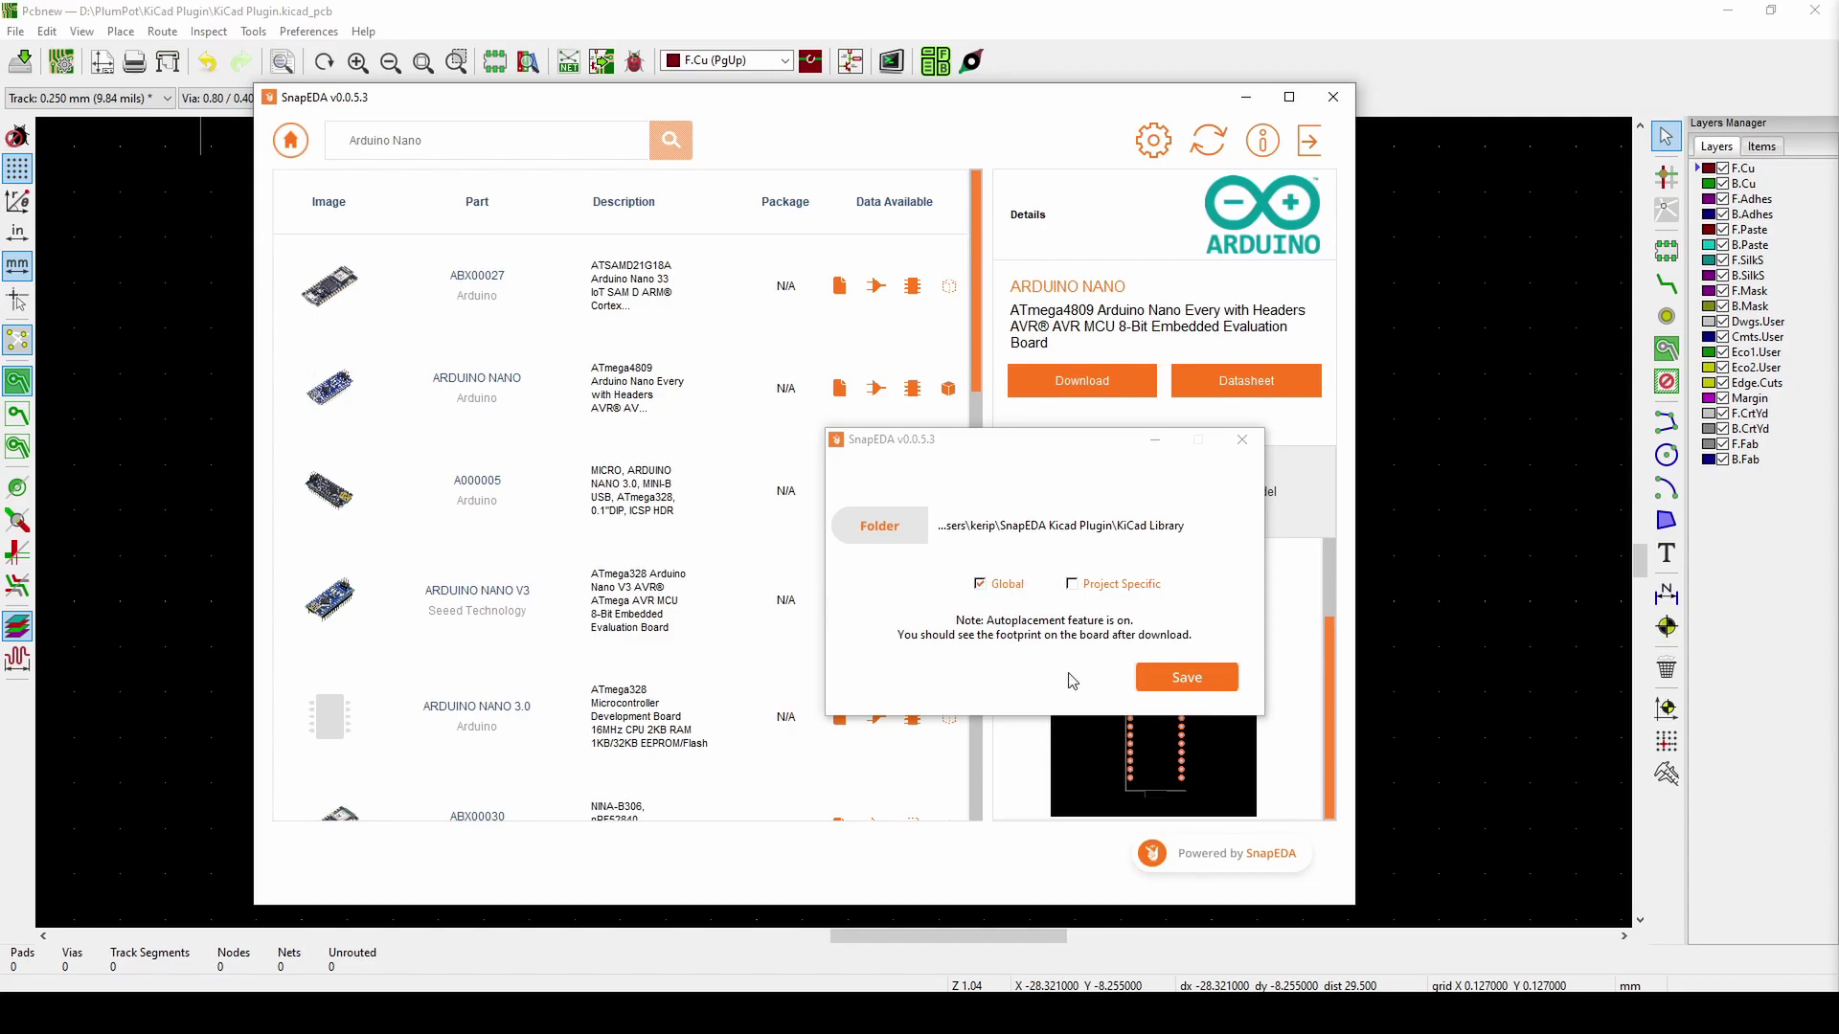
# - Save the part to the global library and drop the SHIELD_ARDUINO_NANO footprint onto the board
pyautogui.click(1173, 679)
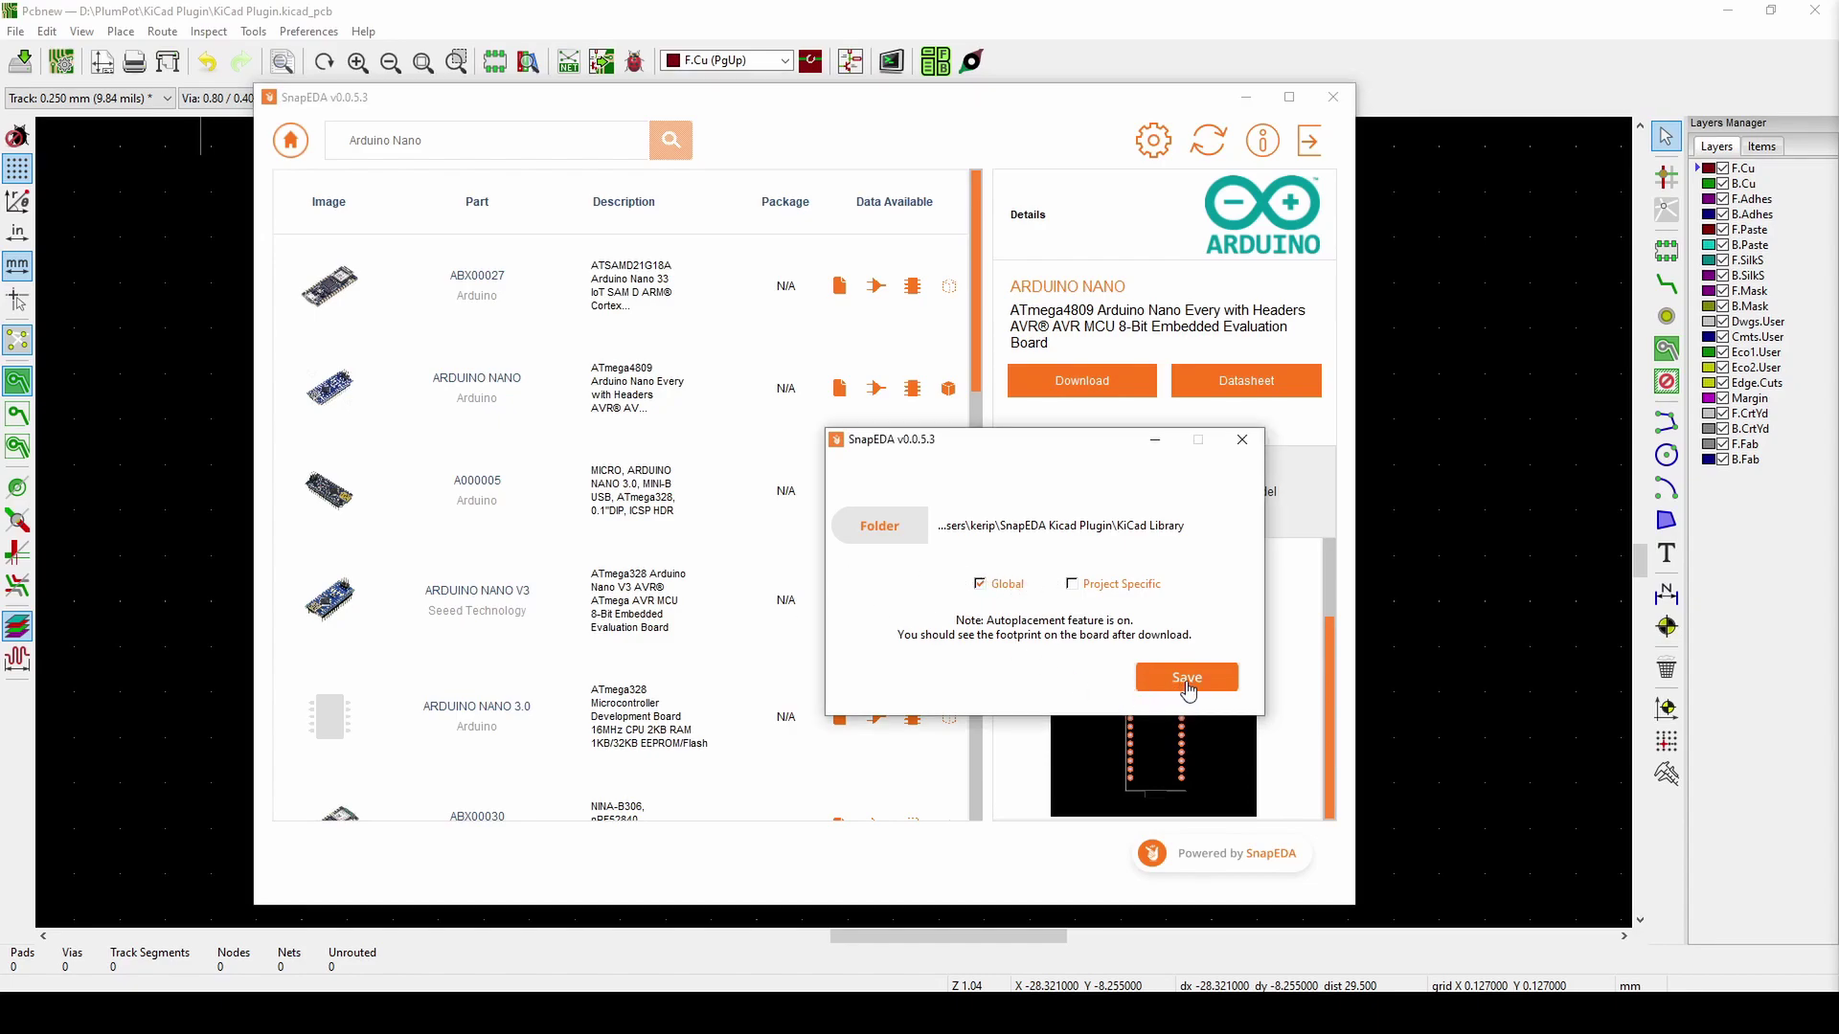
pyautogui.moveTo(1210, 103); pyautogui.dragTo(1162, 610)
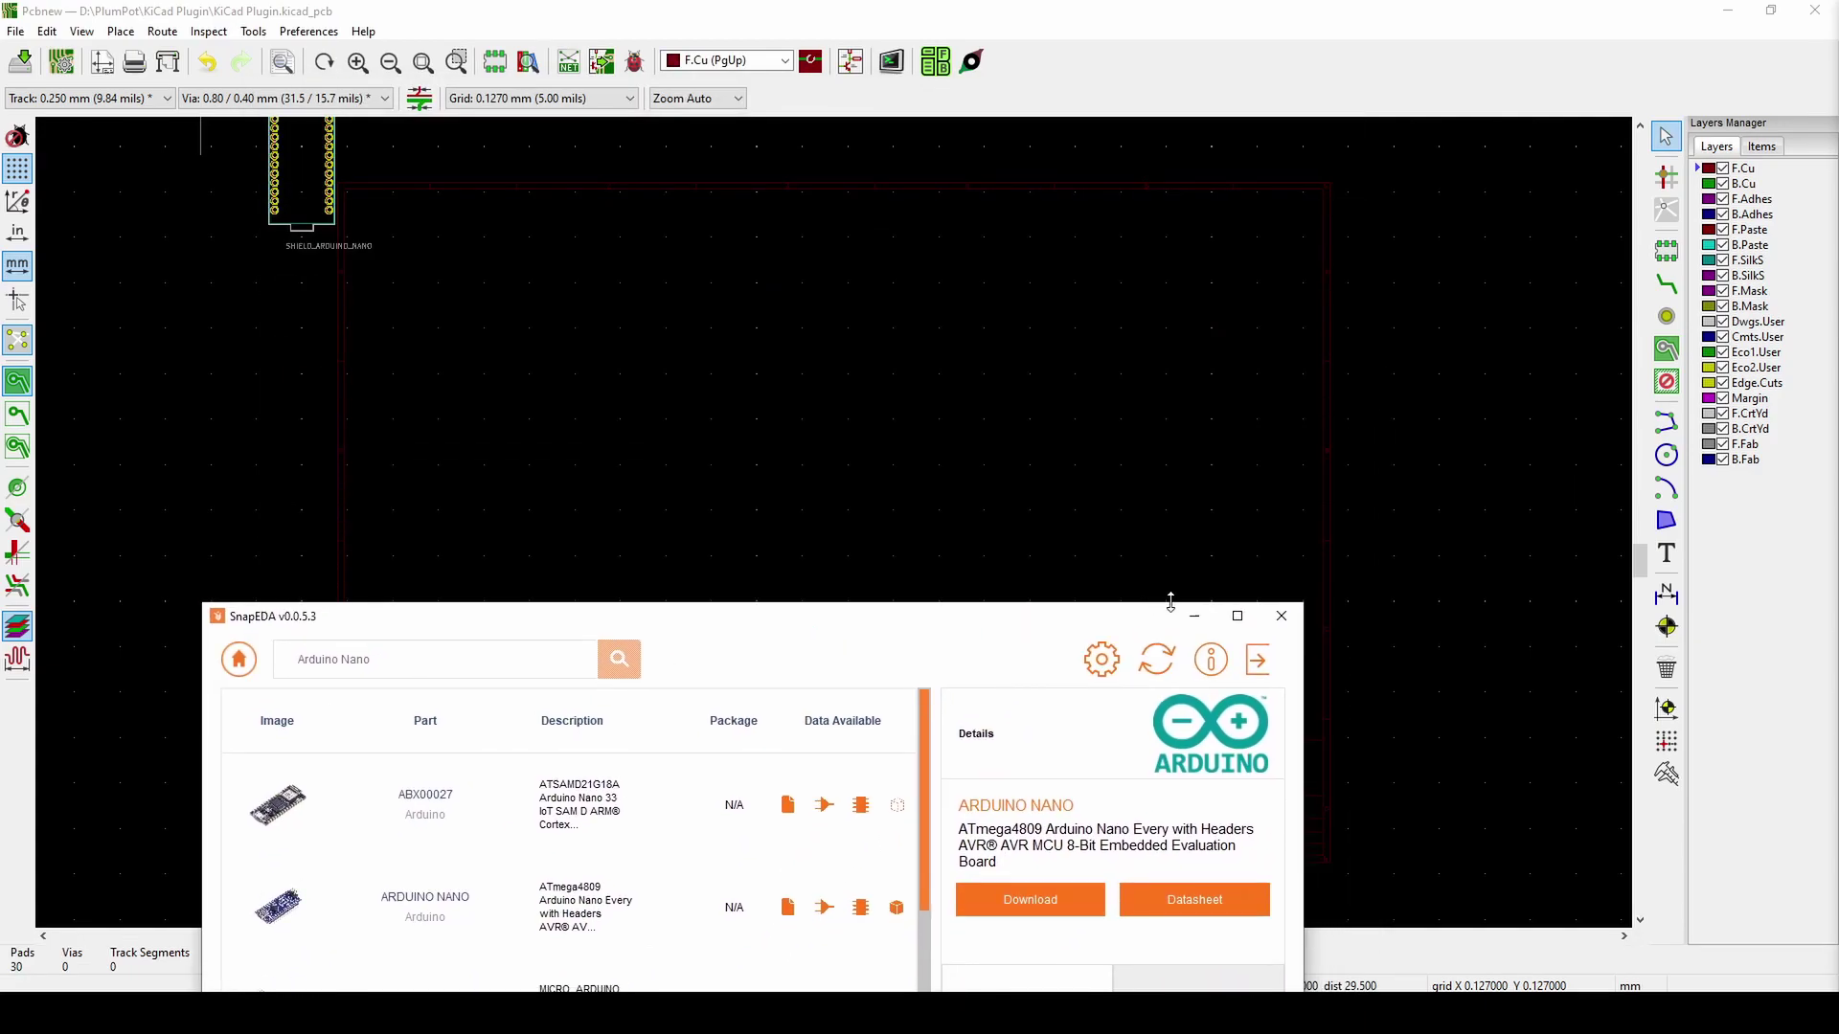
pyautogui.click(284, 230)
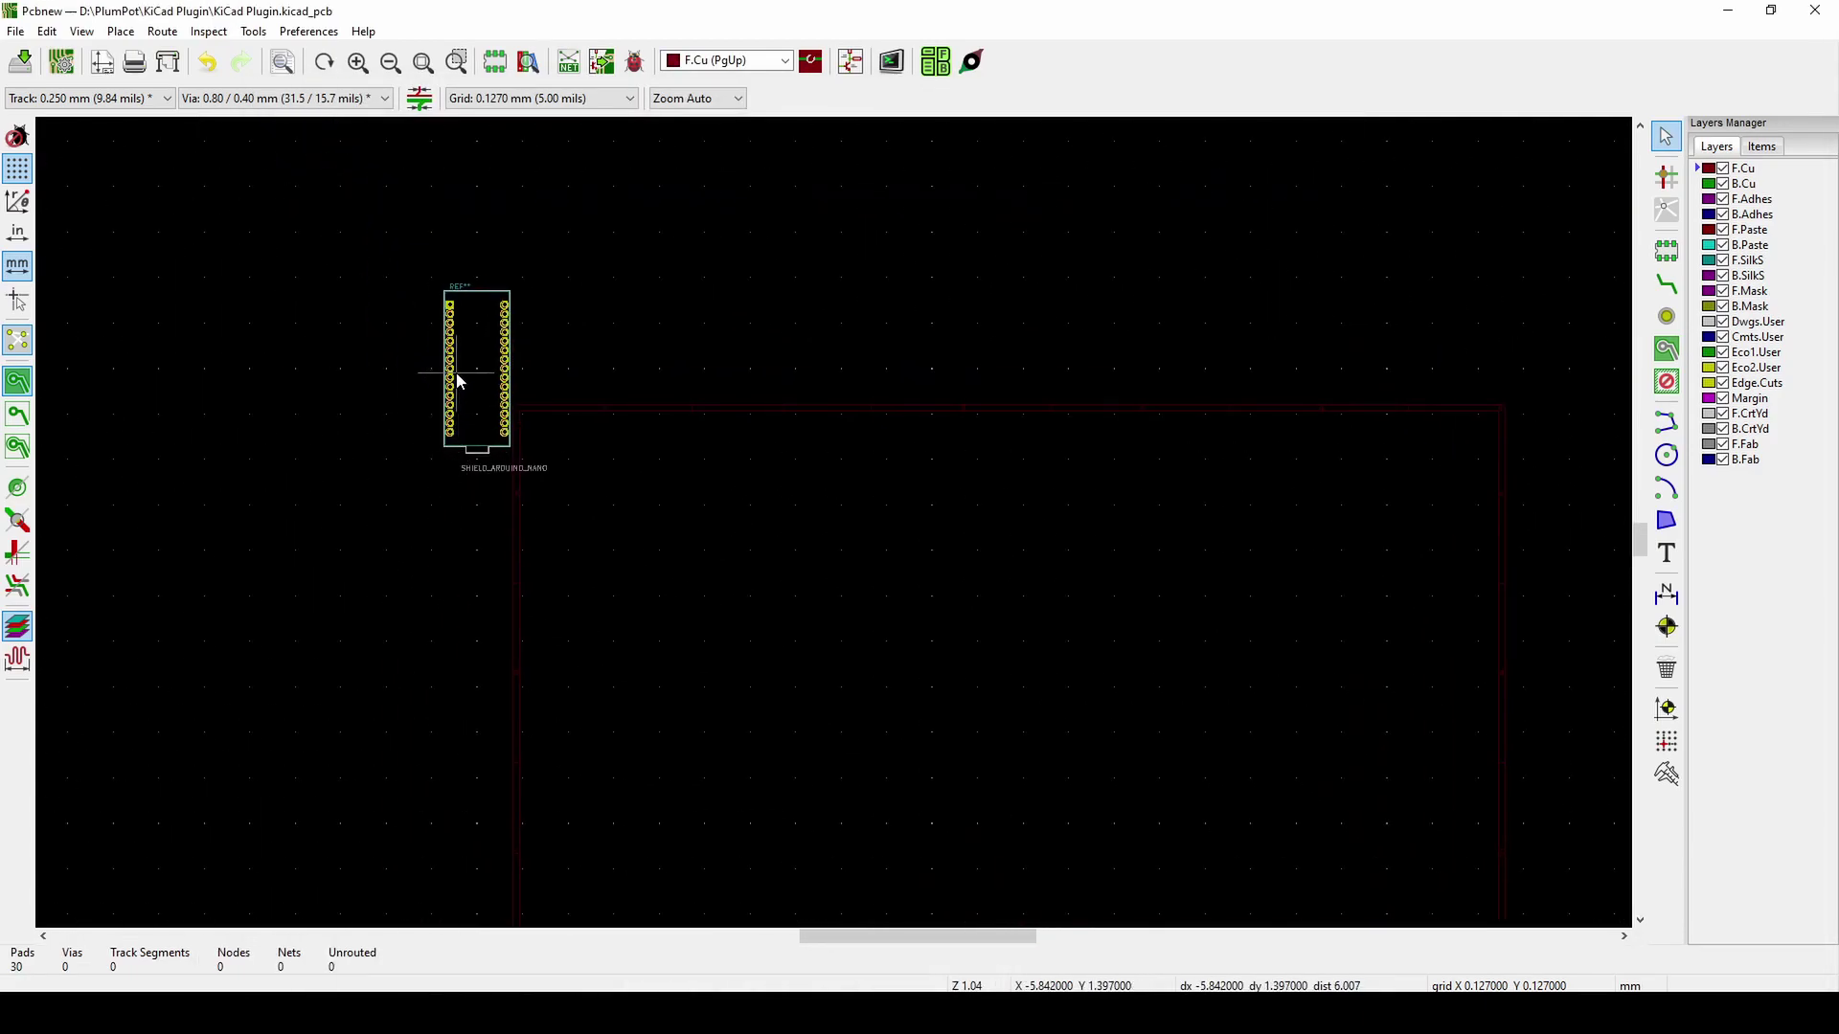
pyautogui.click(476, 374)
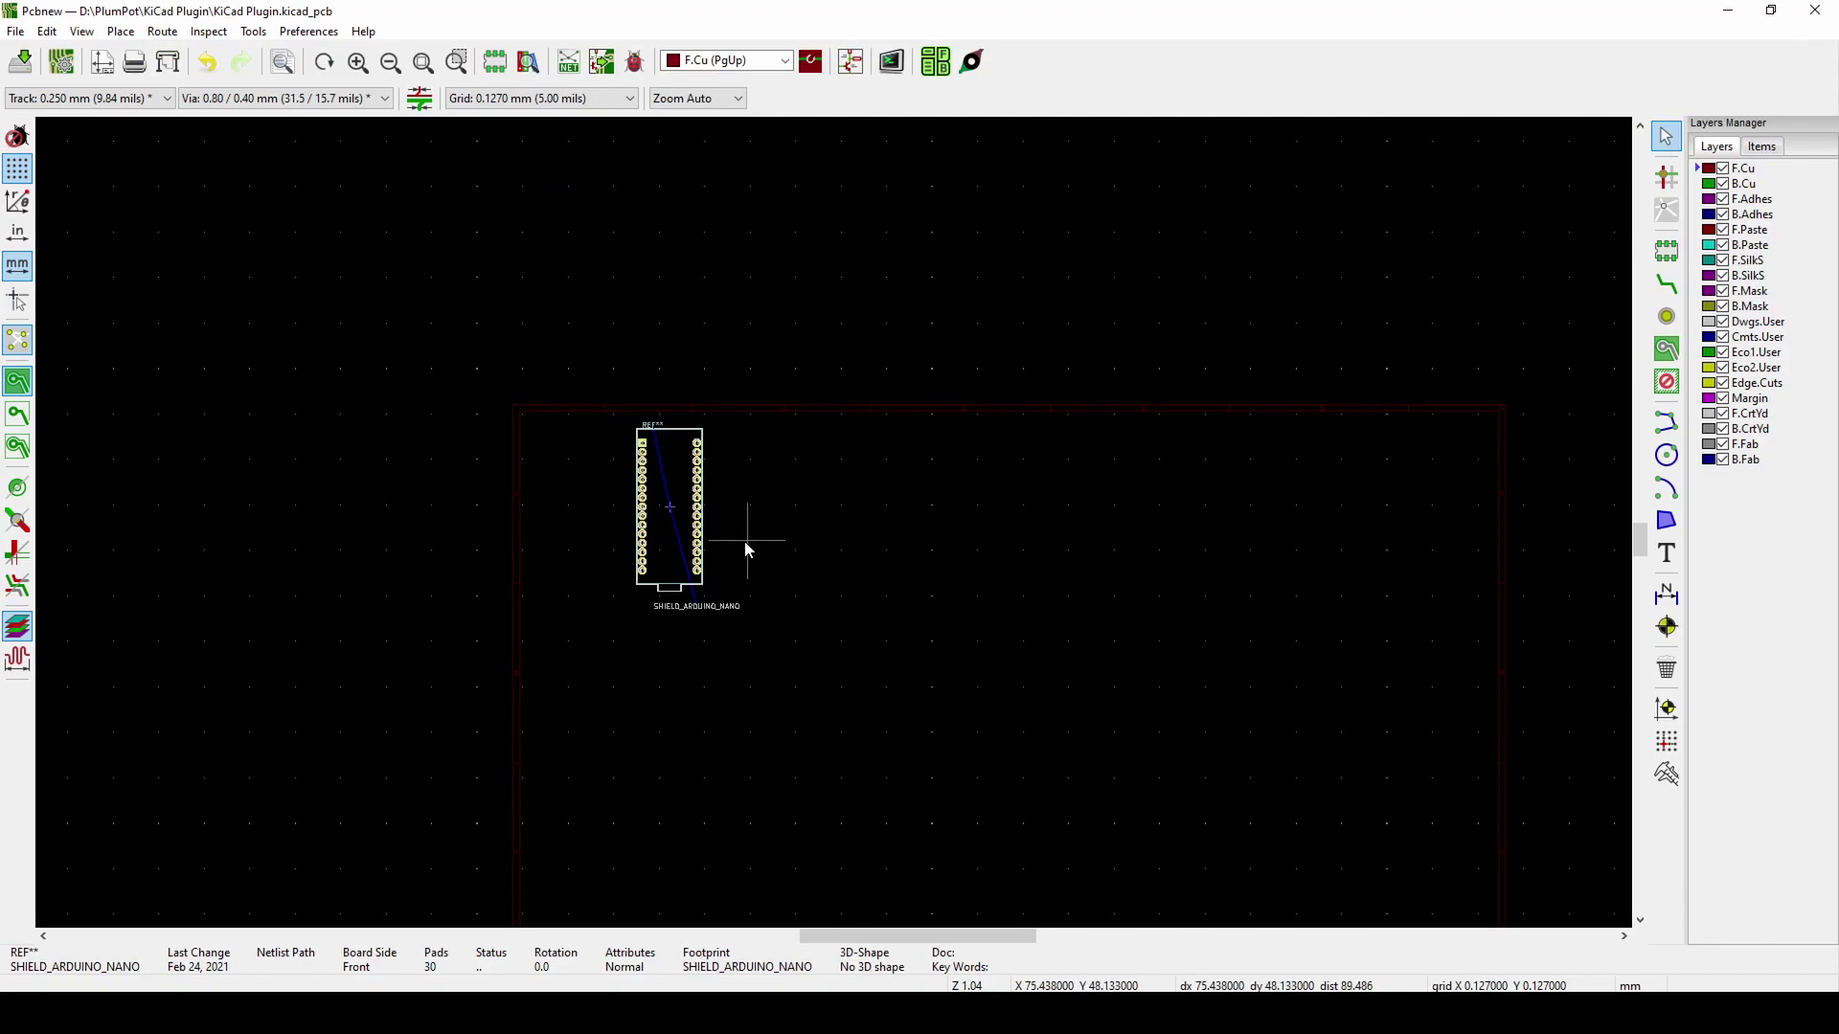
pyautogui.scroll(5, 824, 517)
pyautogui.scroll(-1, 836, 530)
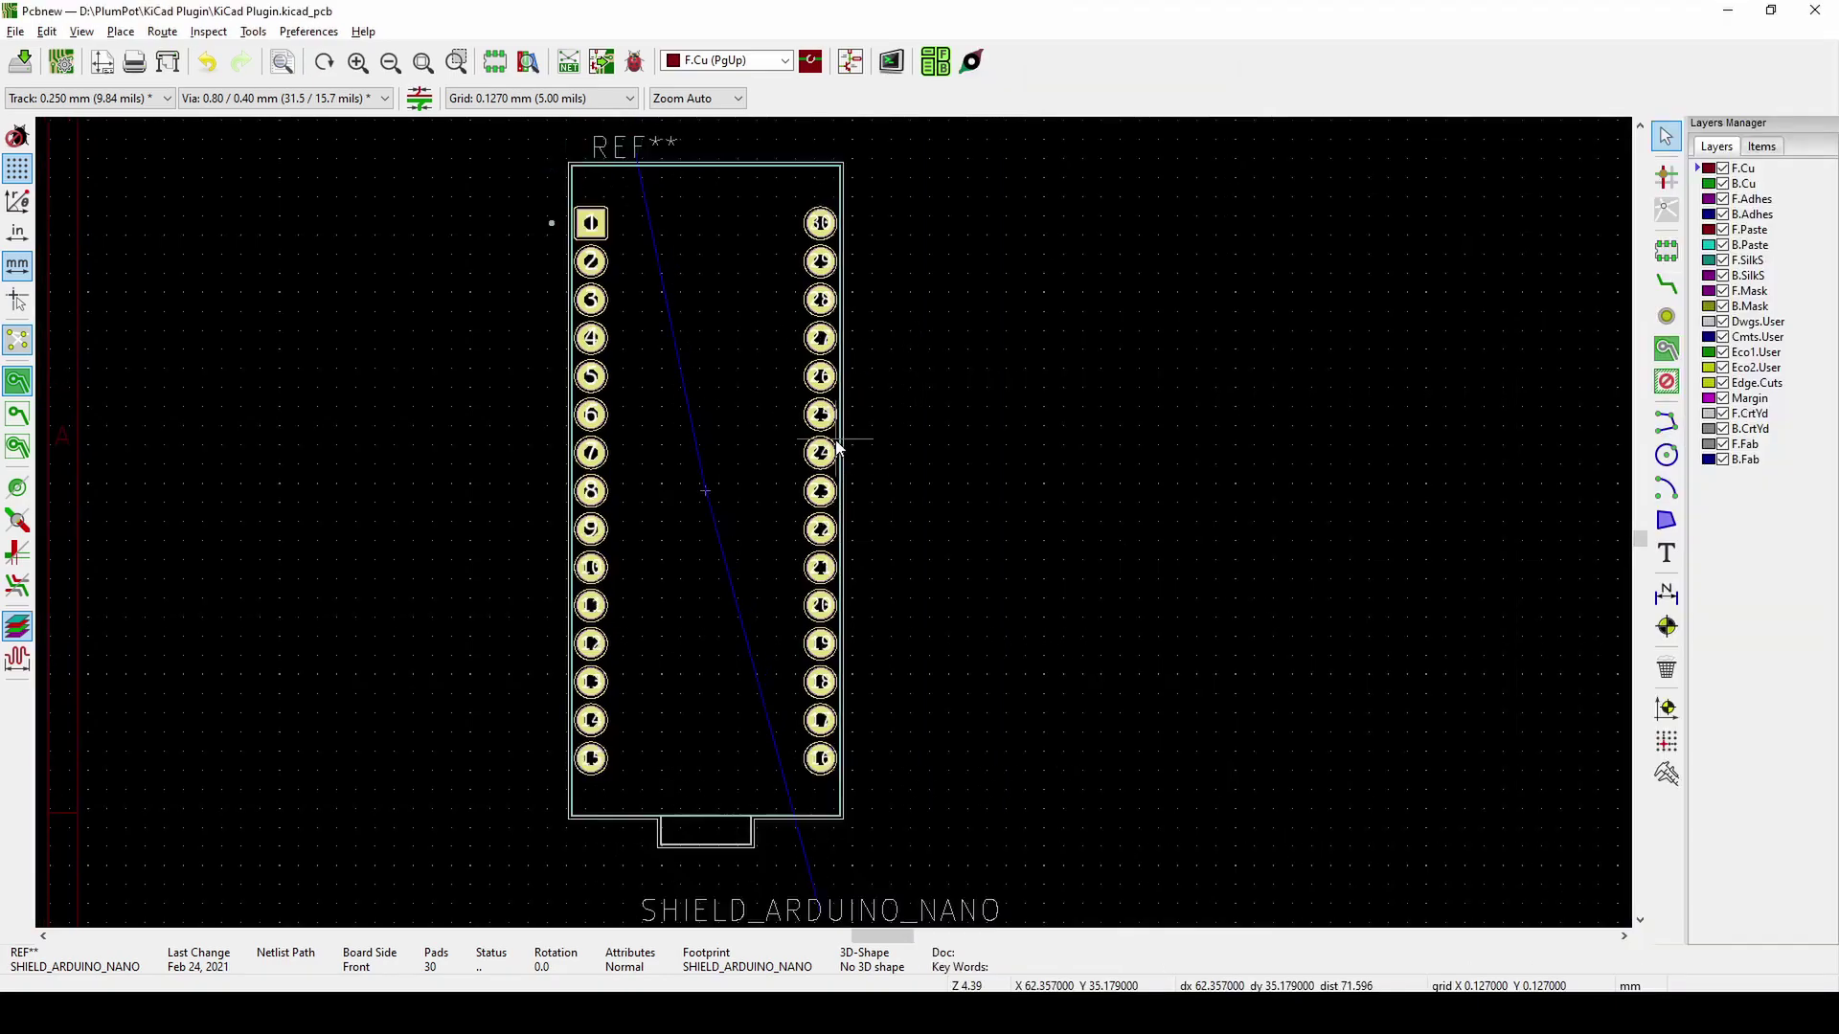
pyautogui.hotkey('alt', 'Tab')
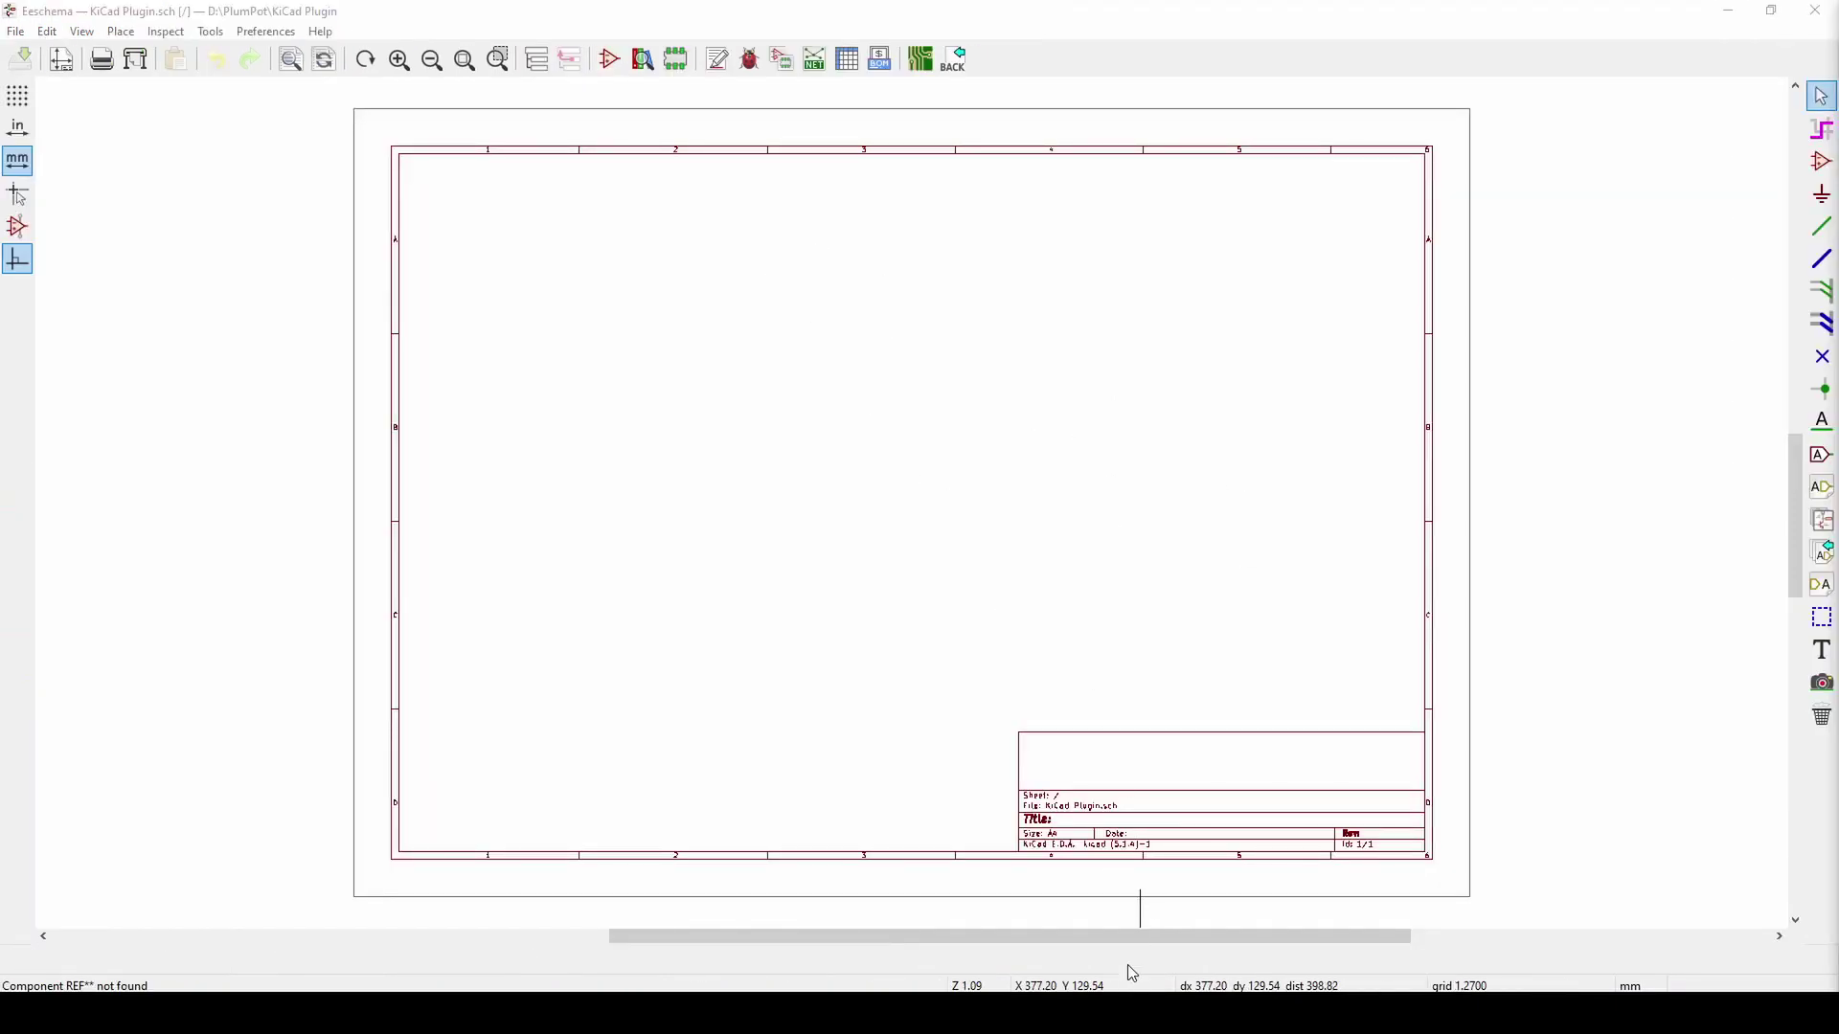
# - Check Pcbnew's Tools menu, then return to Eeschema and open and dismiss its Tools menu
pyautogui.moveTo(1130, 969)
pyautogui.click(1270, 948)
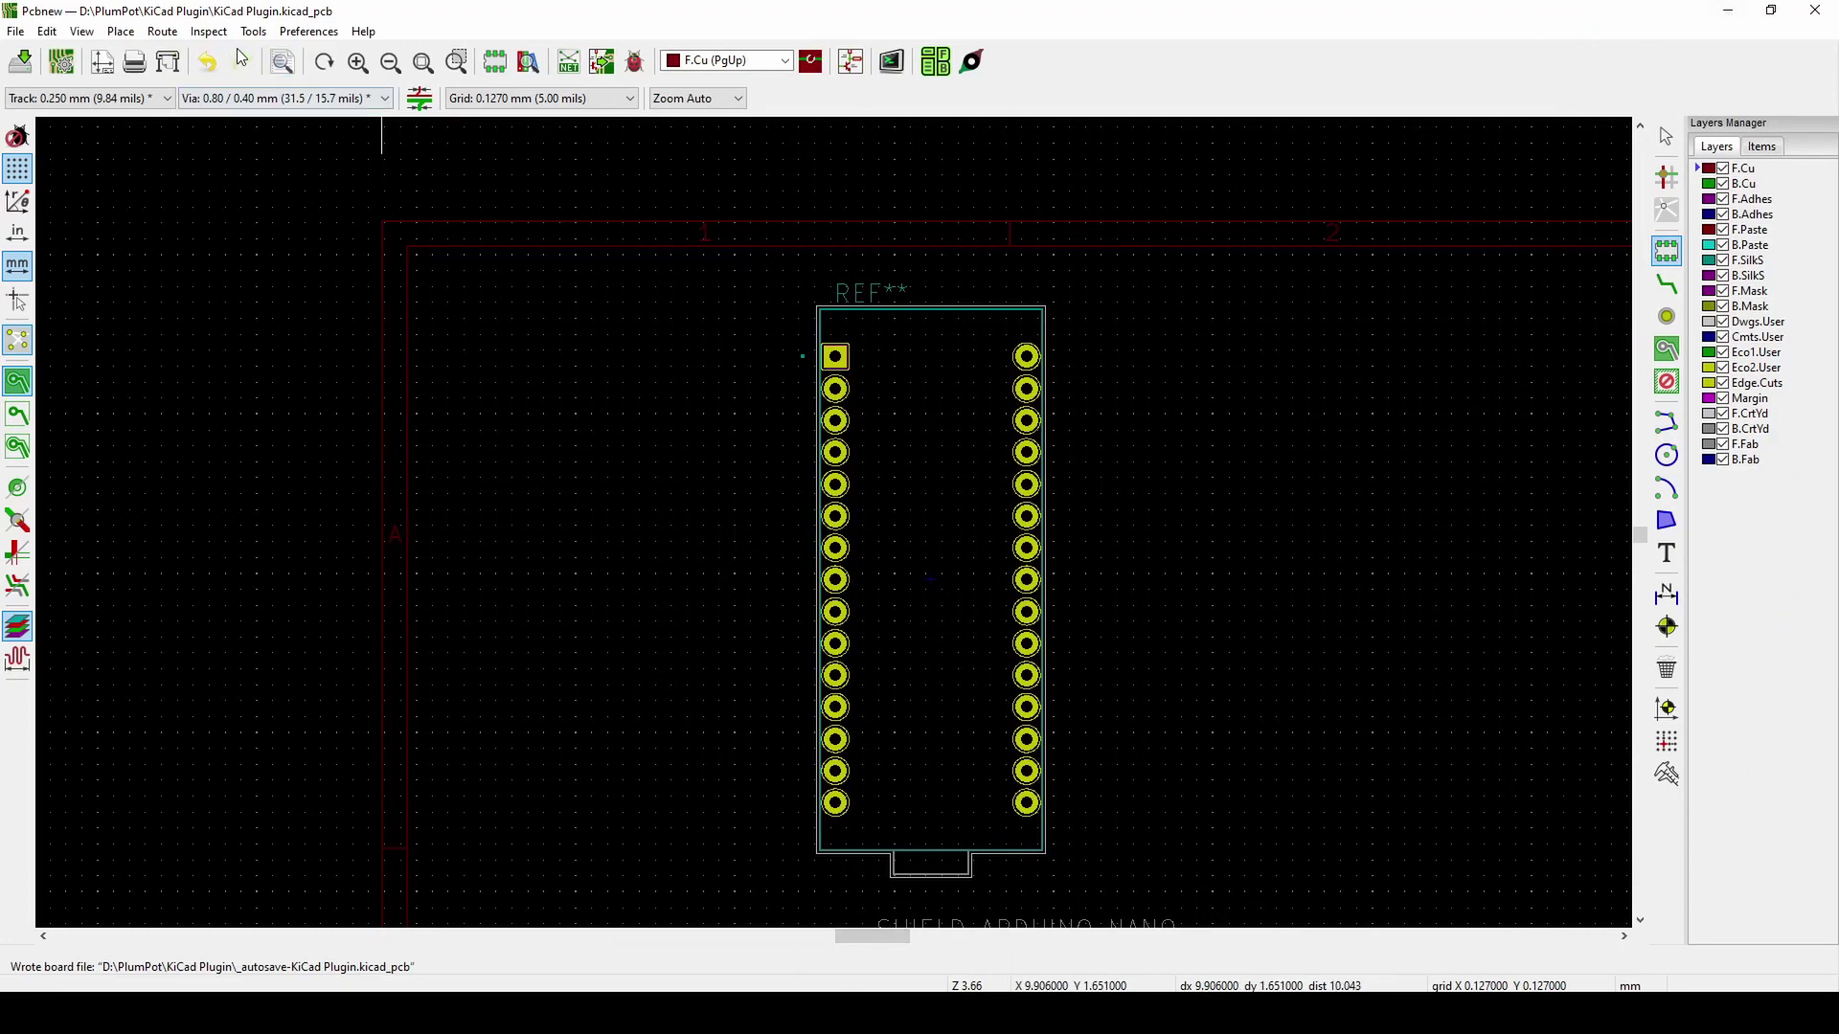
pyautogui.click(255, 32)
pyautogui.moveTo(352, 235)
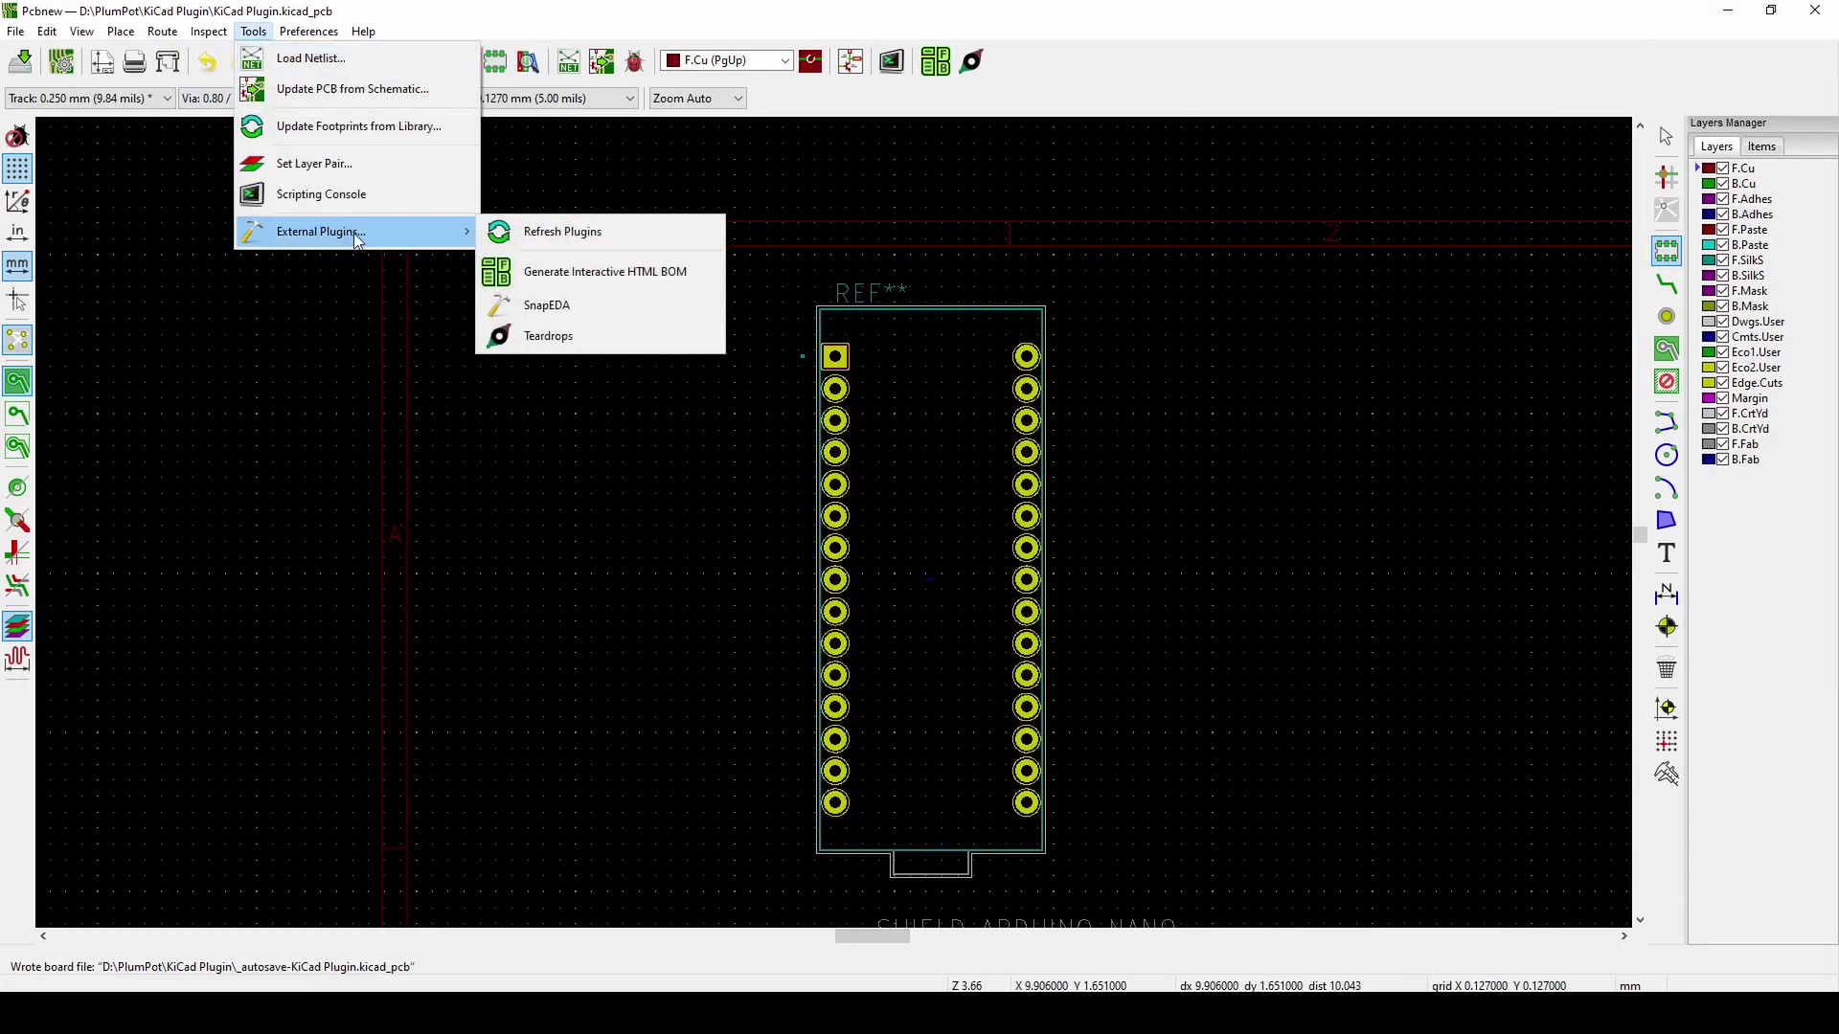
pyautogui.hotkey('alt', 'Tab')
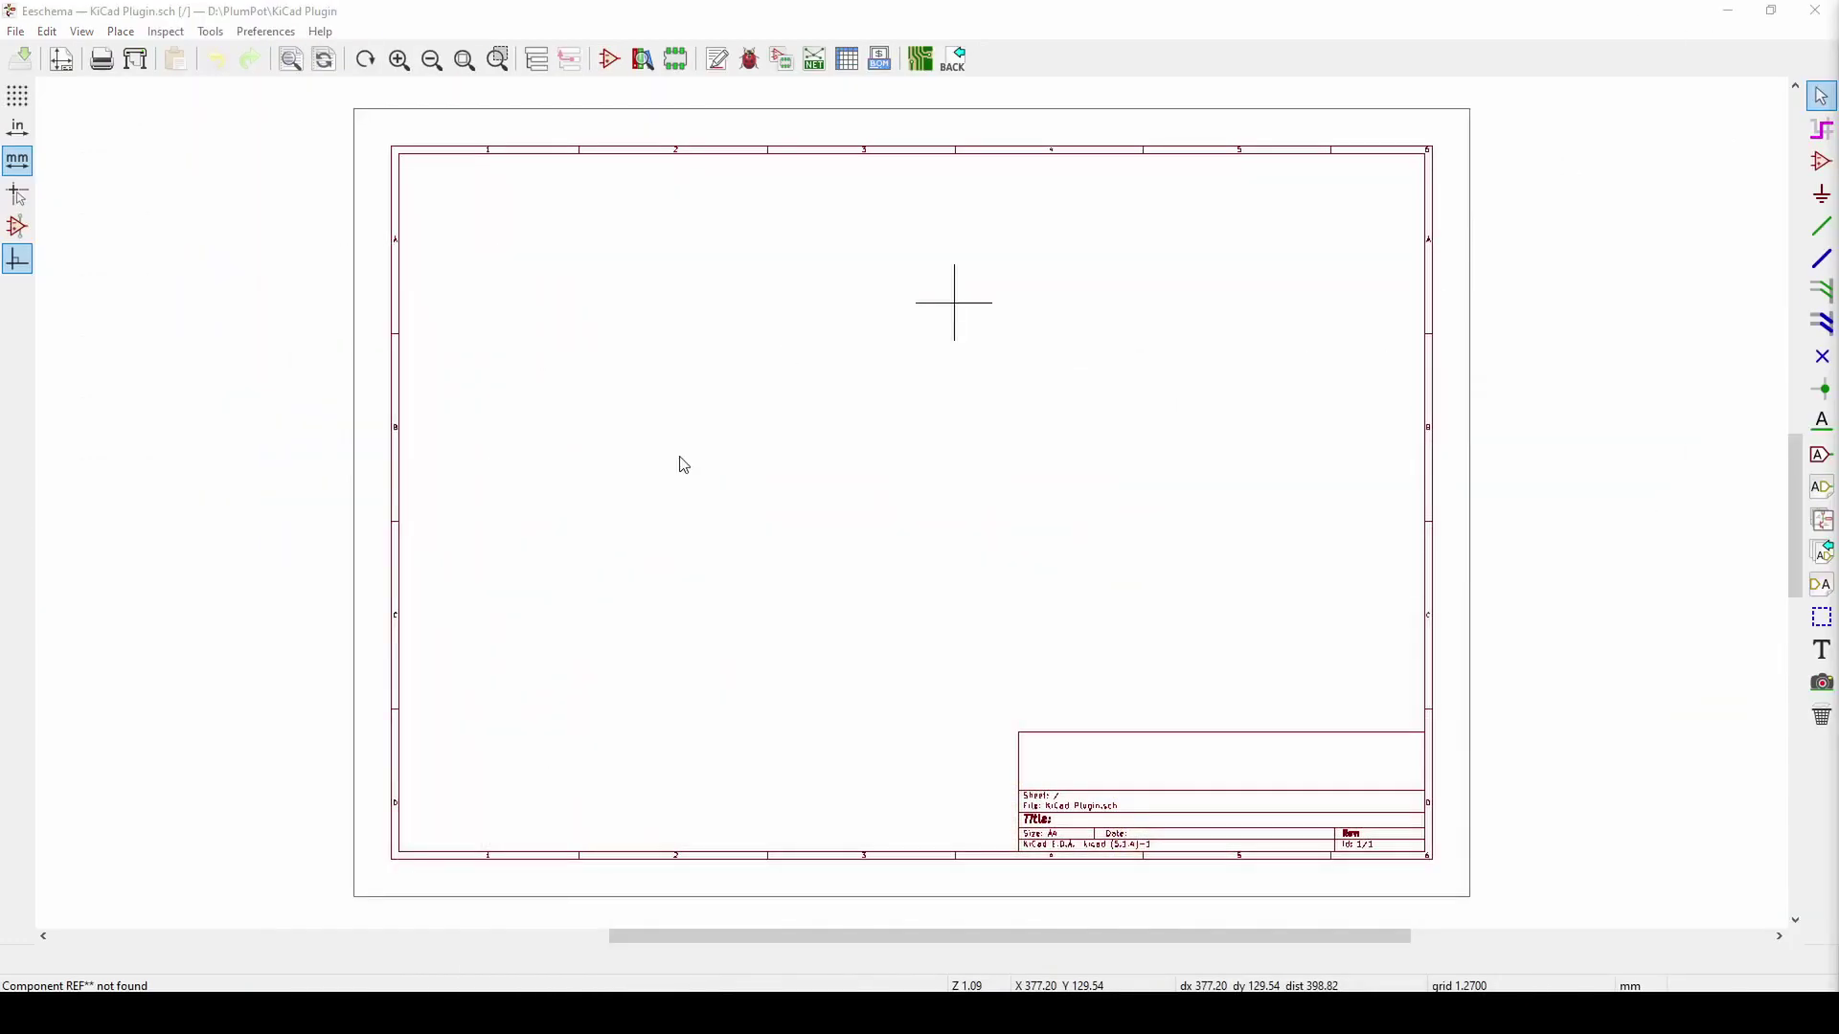
pyautogui.click(211, 31)
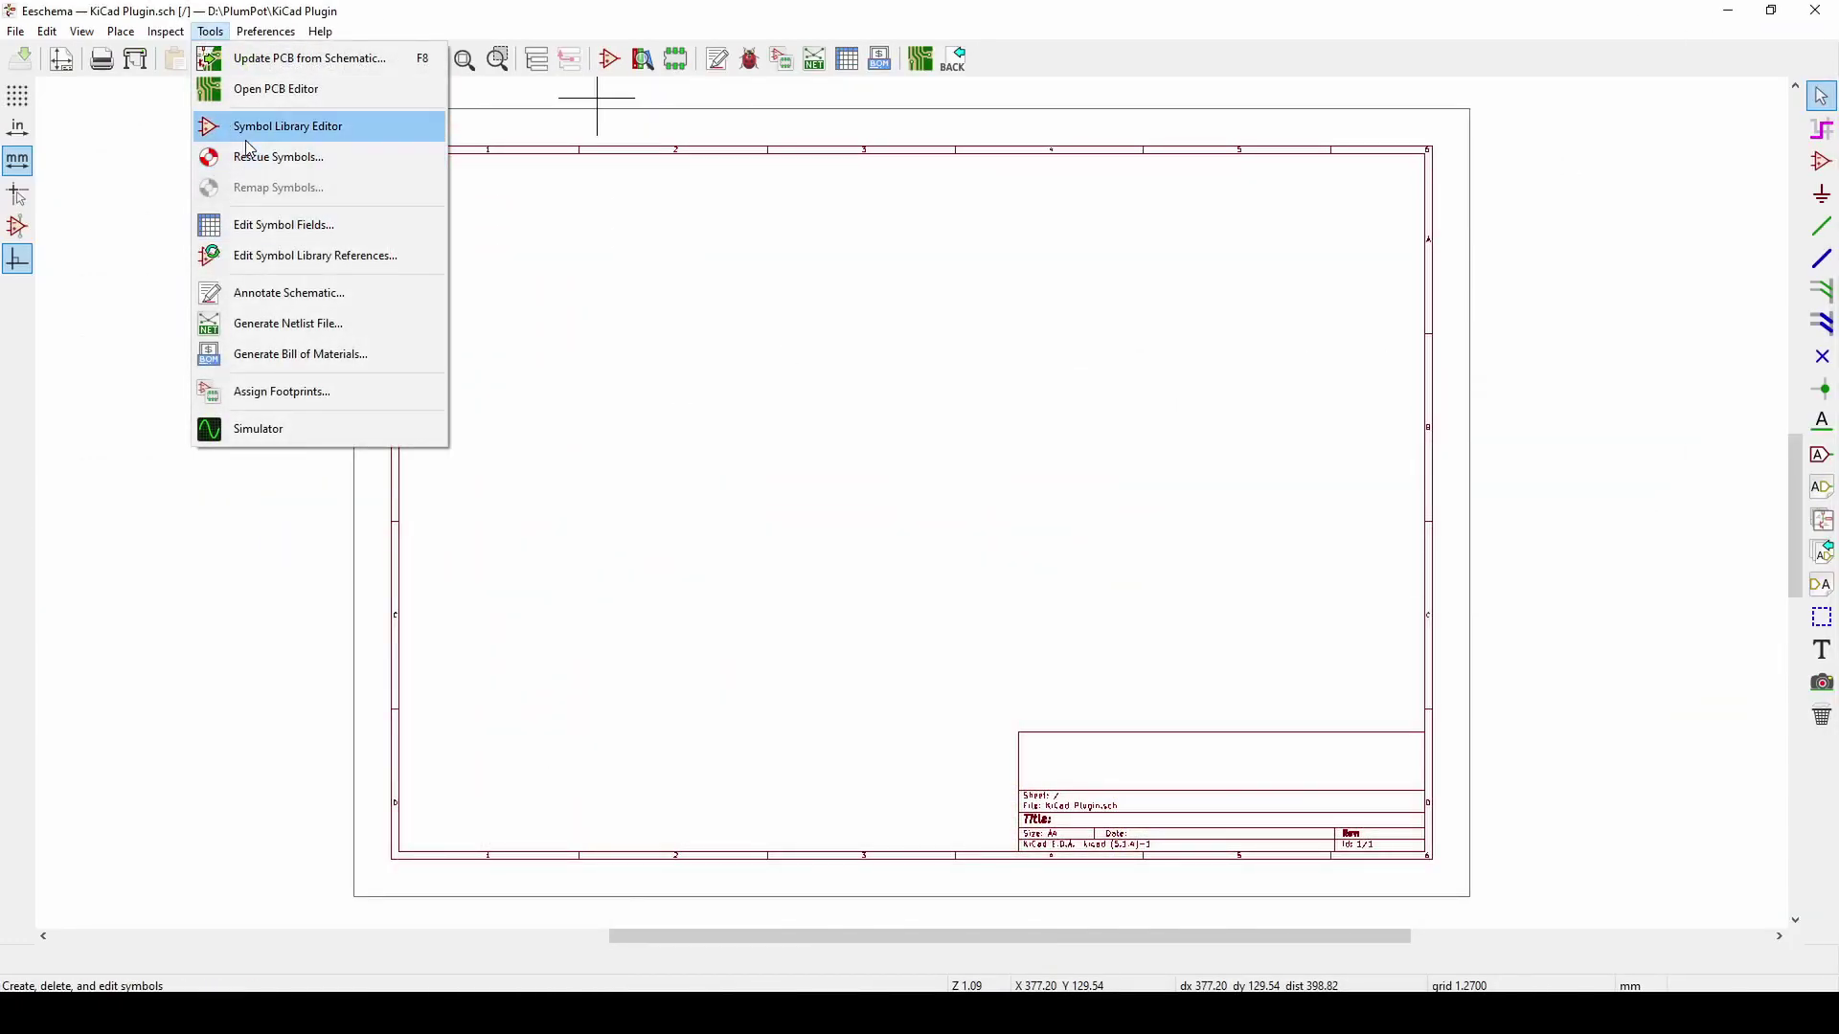
pyautogui.click(593, 422)
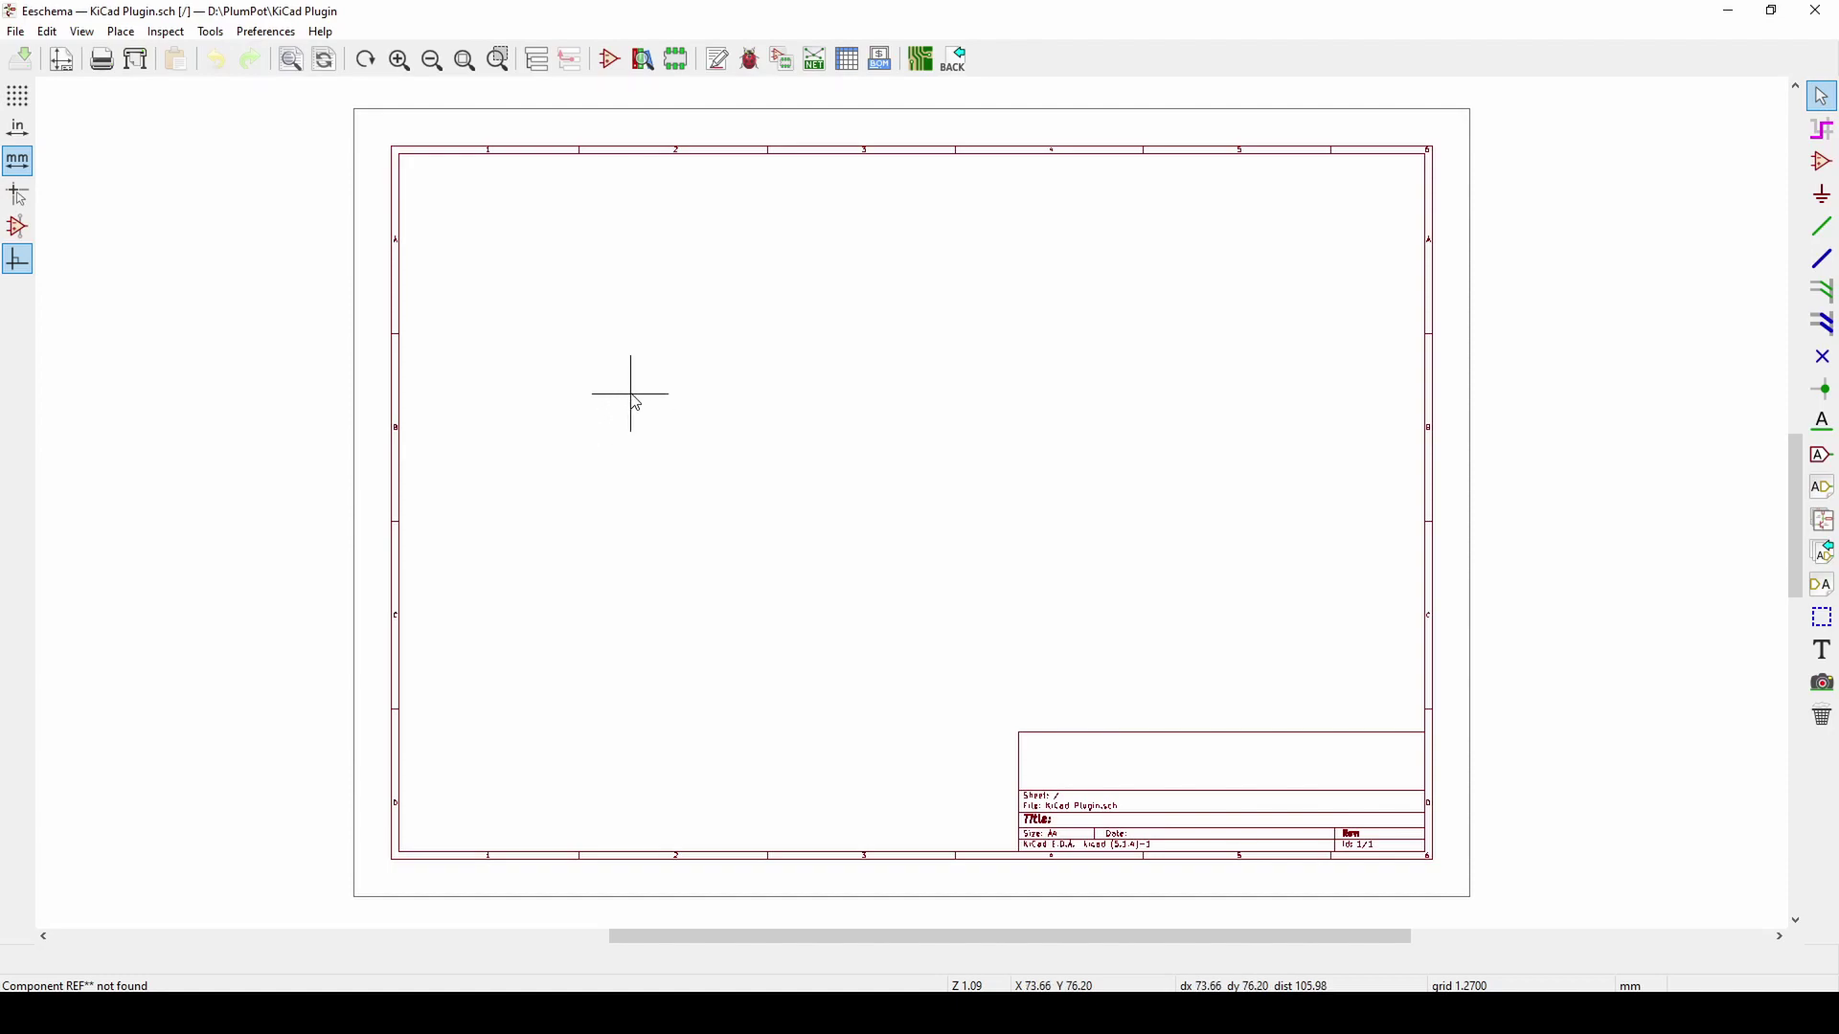
# - Open the global Symbol Libraries table from Preferences and browse for a library to add
pyautogui.click(267, 32)
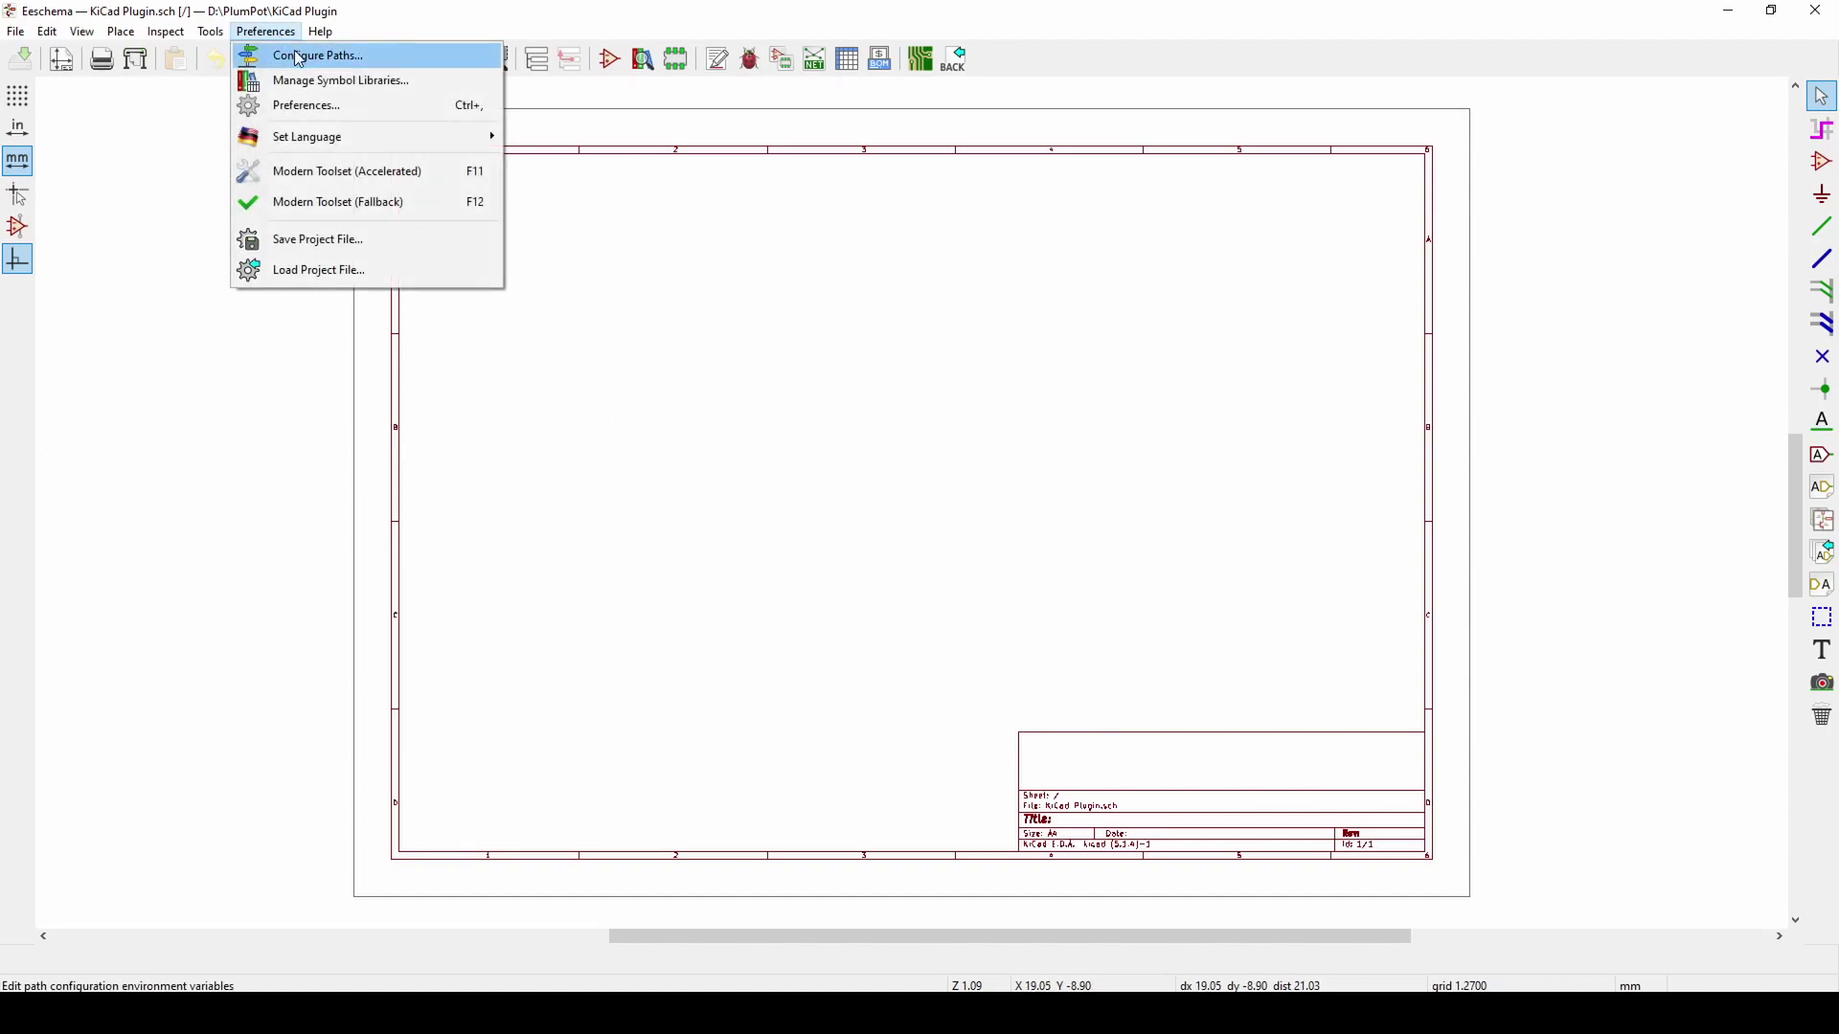
pyautogui.click(330, 80)
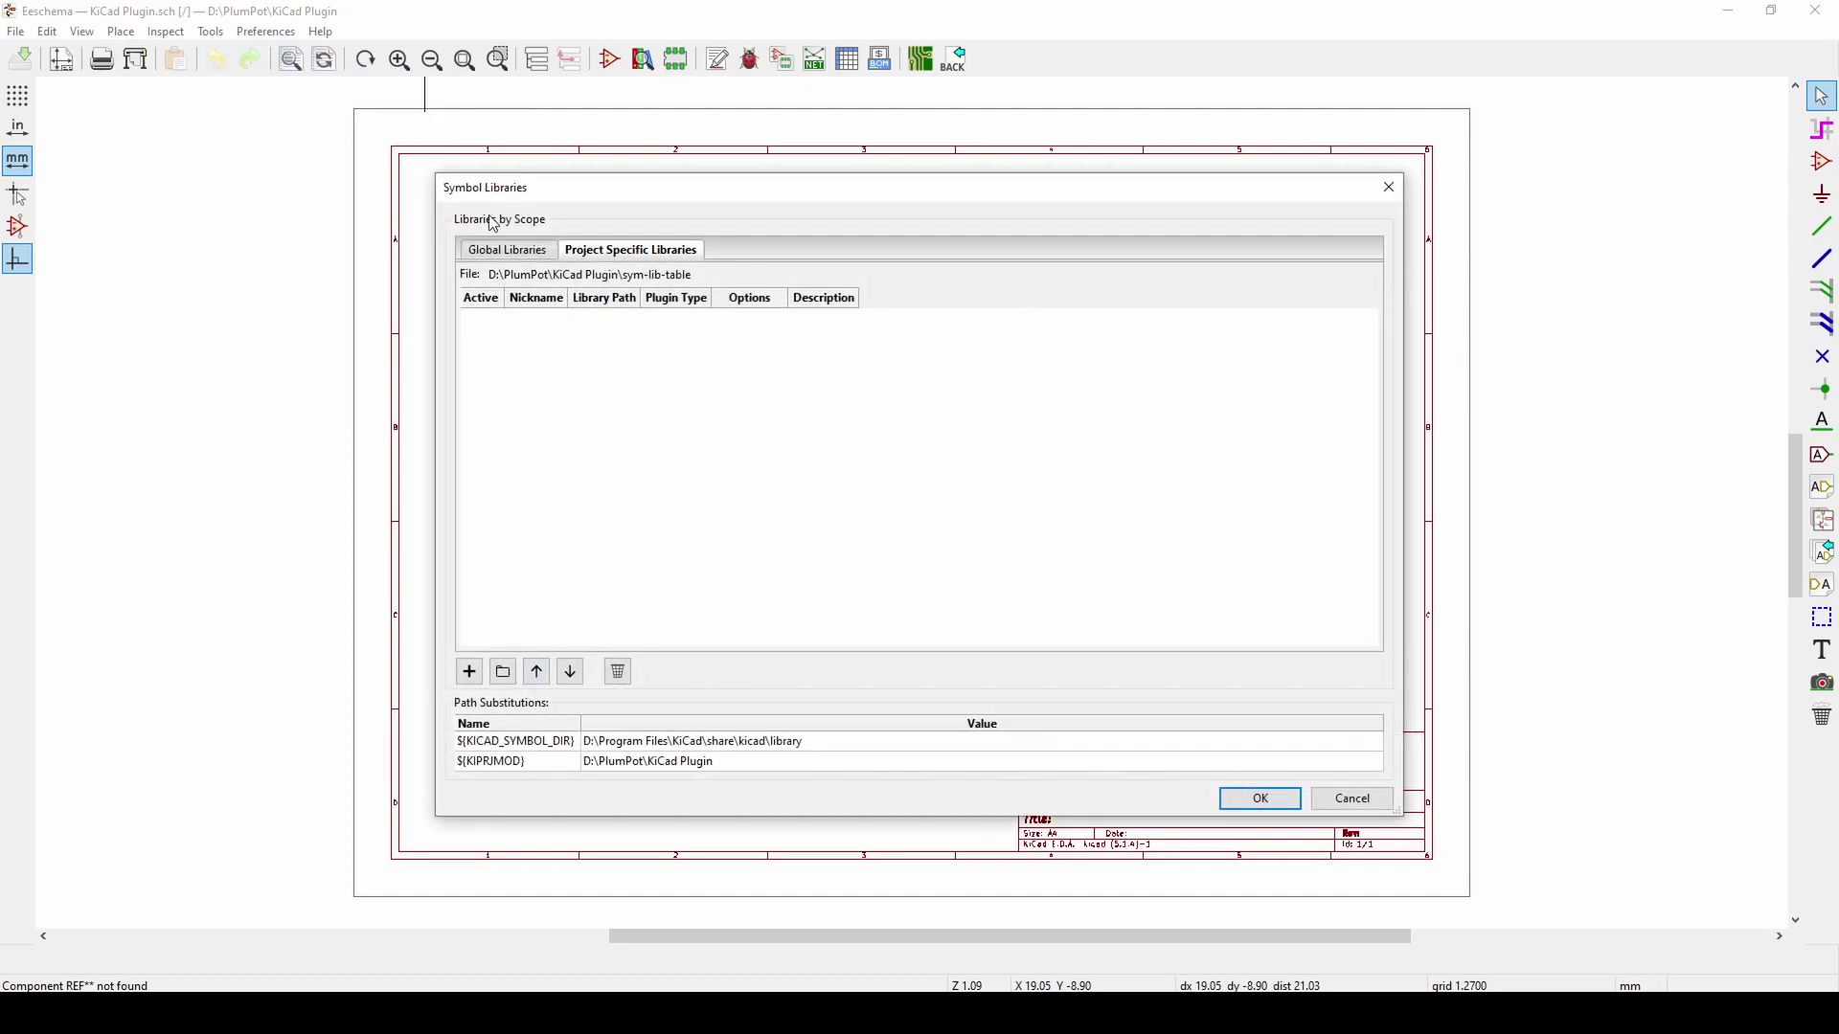
pyautogui.click(517, 252)
pyautogui.scroll(-10, 563, 512)
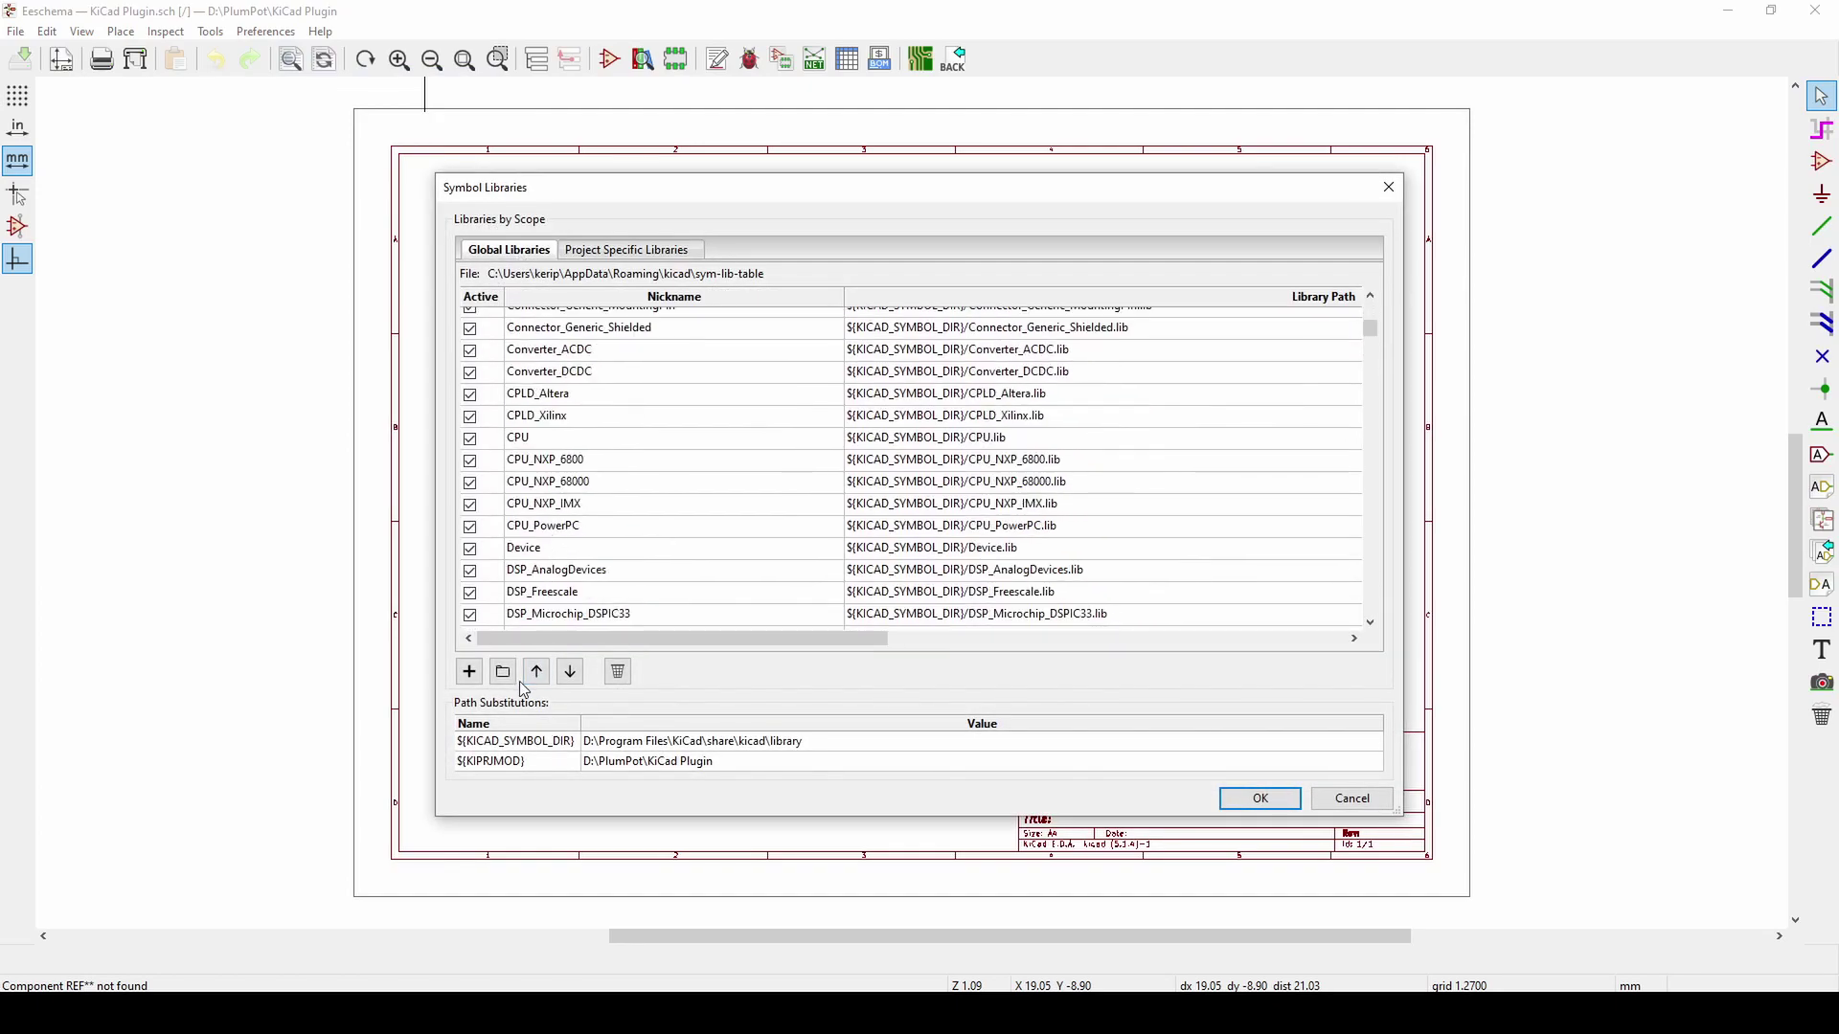
pyautogui.click(502, 670)
# - Paste the SnapEDA KiCad Library path, open the SnapEDA Library folder, then close both dialogs
pyautogui.click(965, 252)
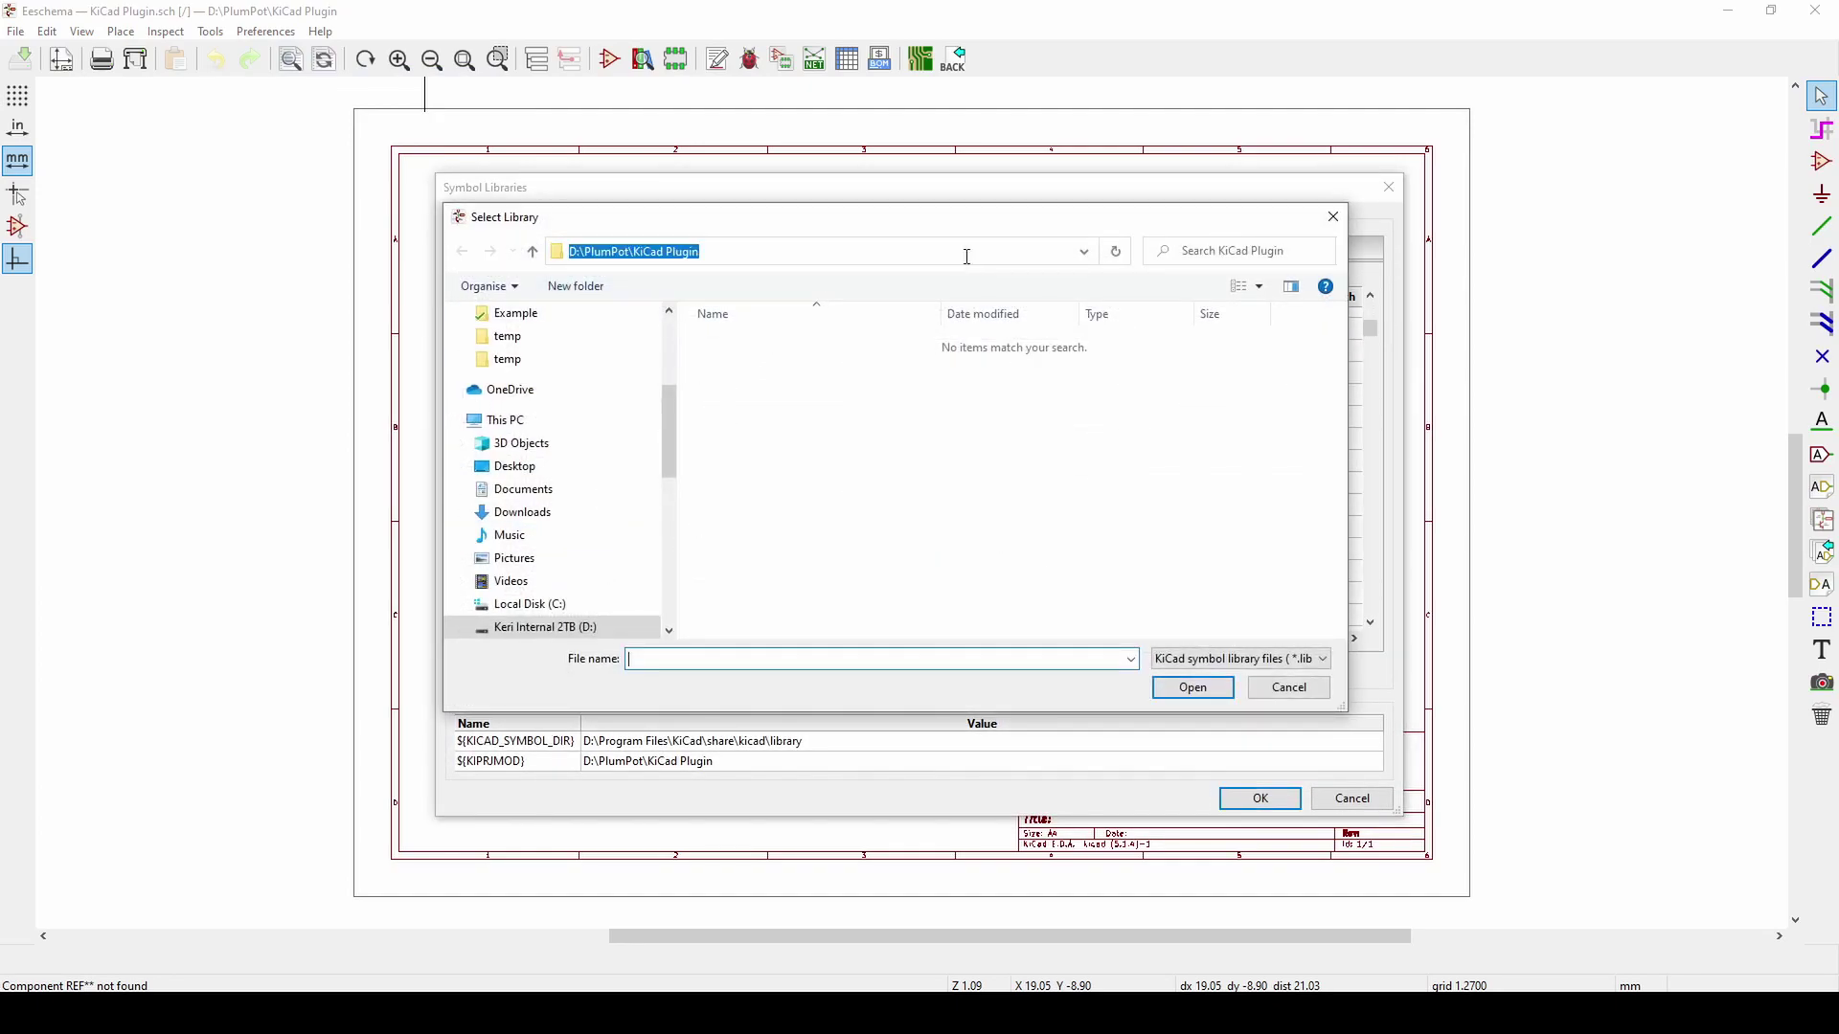
pyautogui.write('C:\\Users\\kerip\\SnapEDA Kicad Plugin\\KiCad Library')
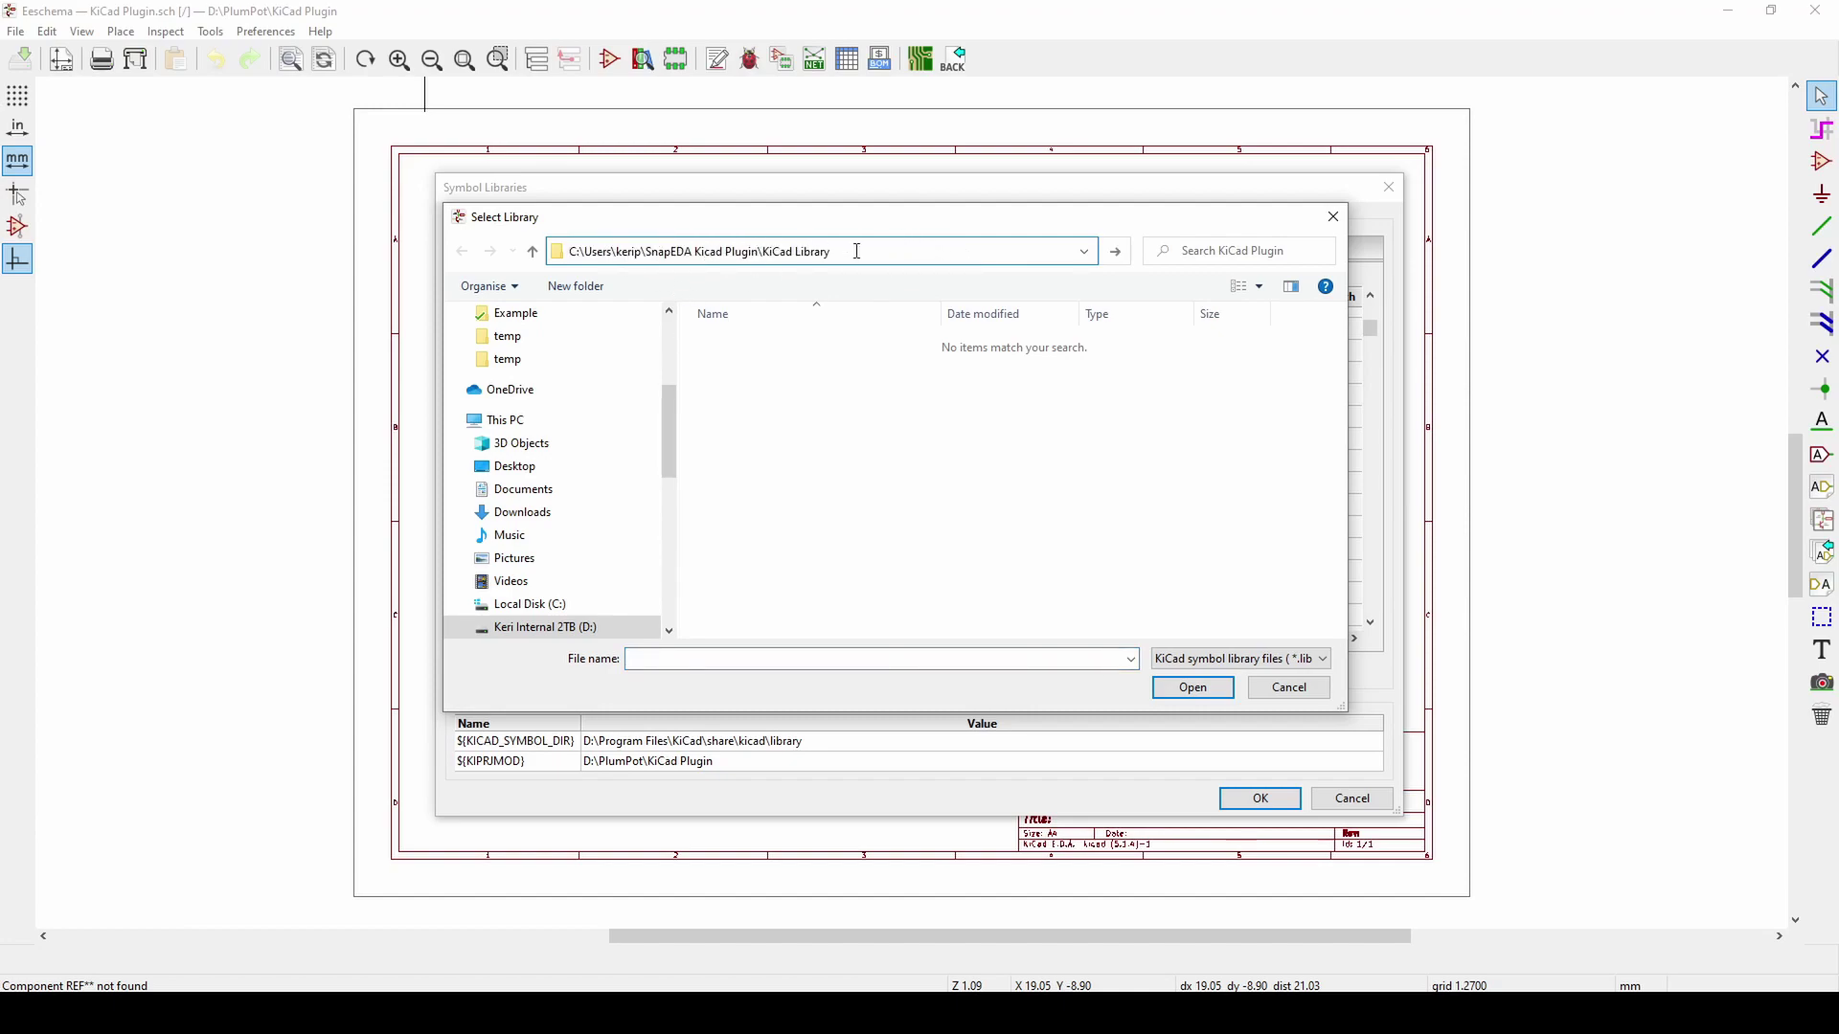
pyautogui.press('Return')
pyautogui.doubleClick(812, 342)
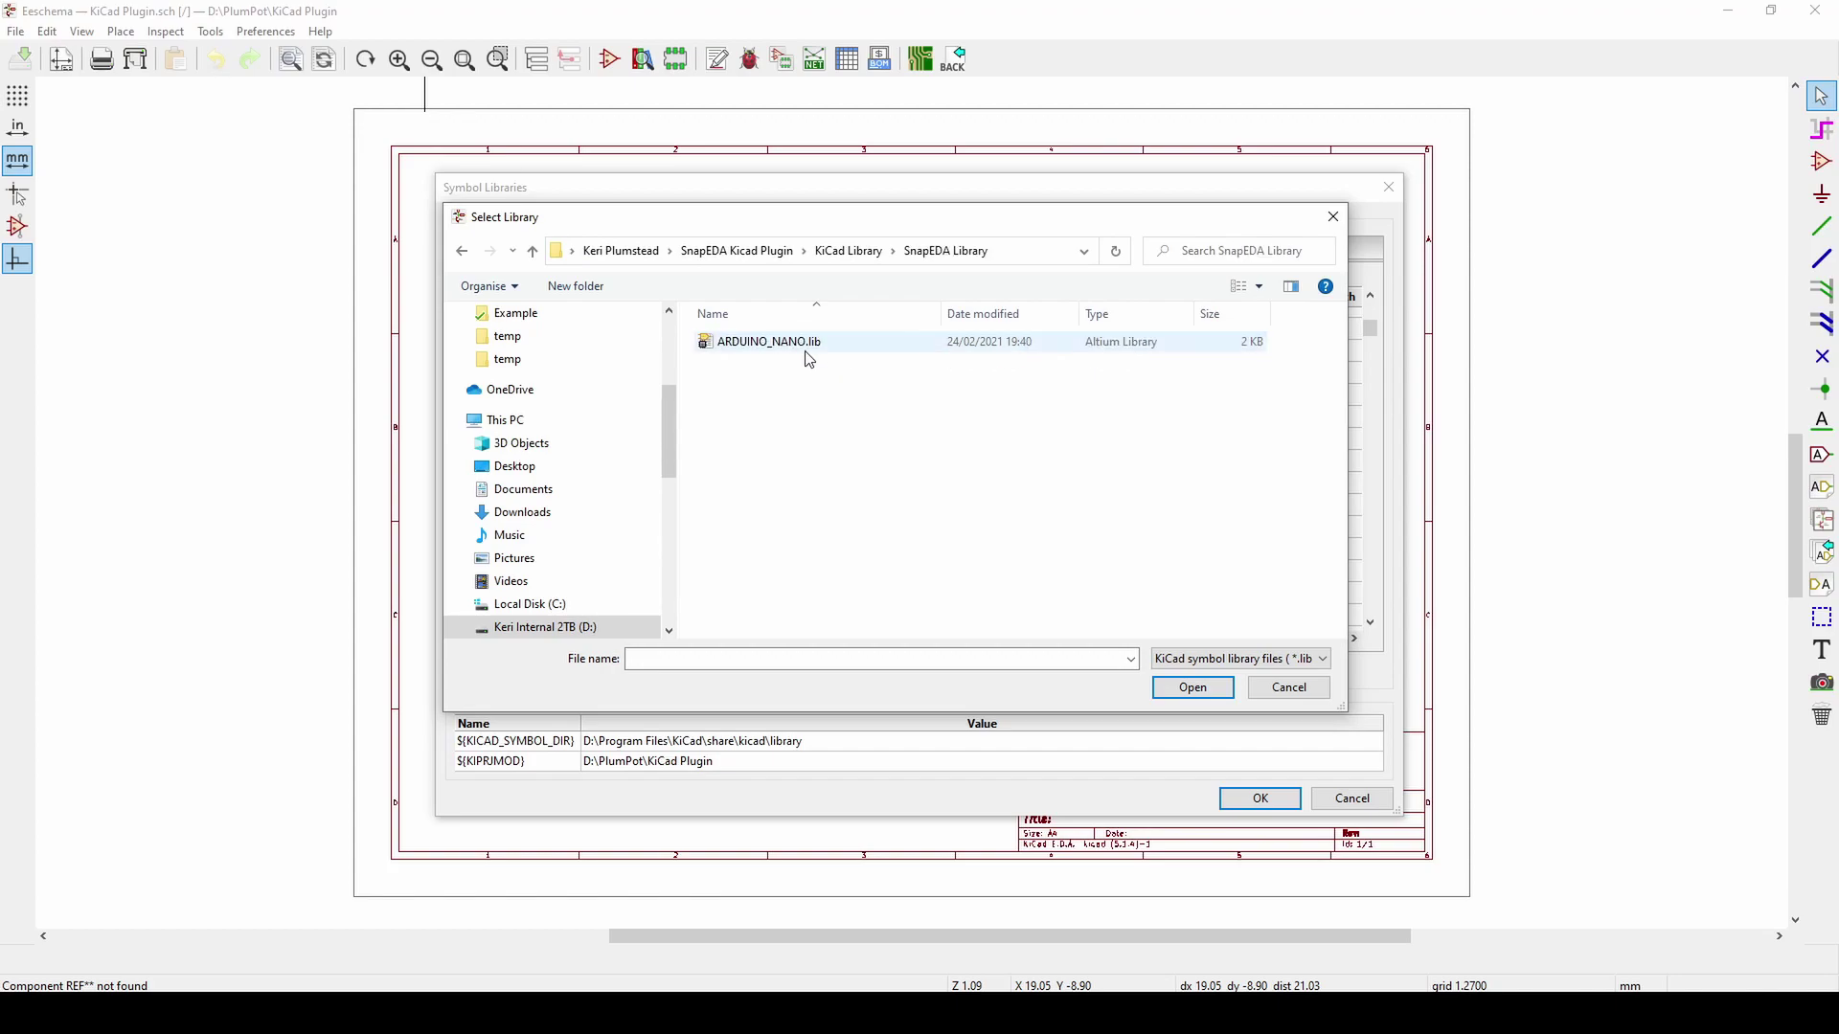
pyautogui.click(1332, 216)
pyautogui.click(1389, 187)
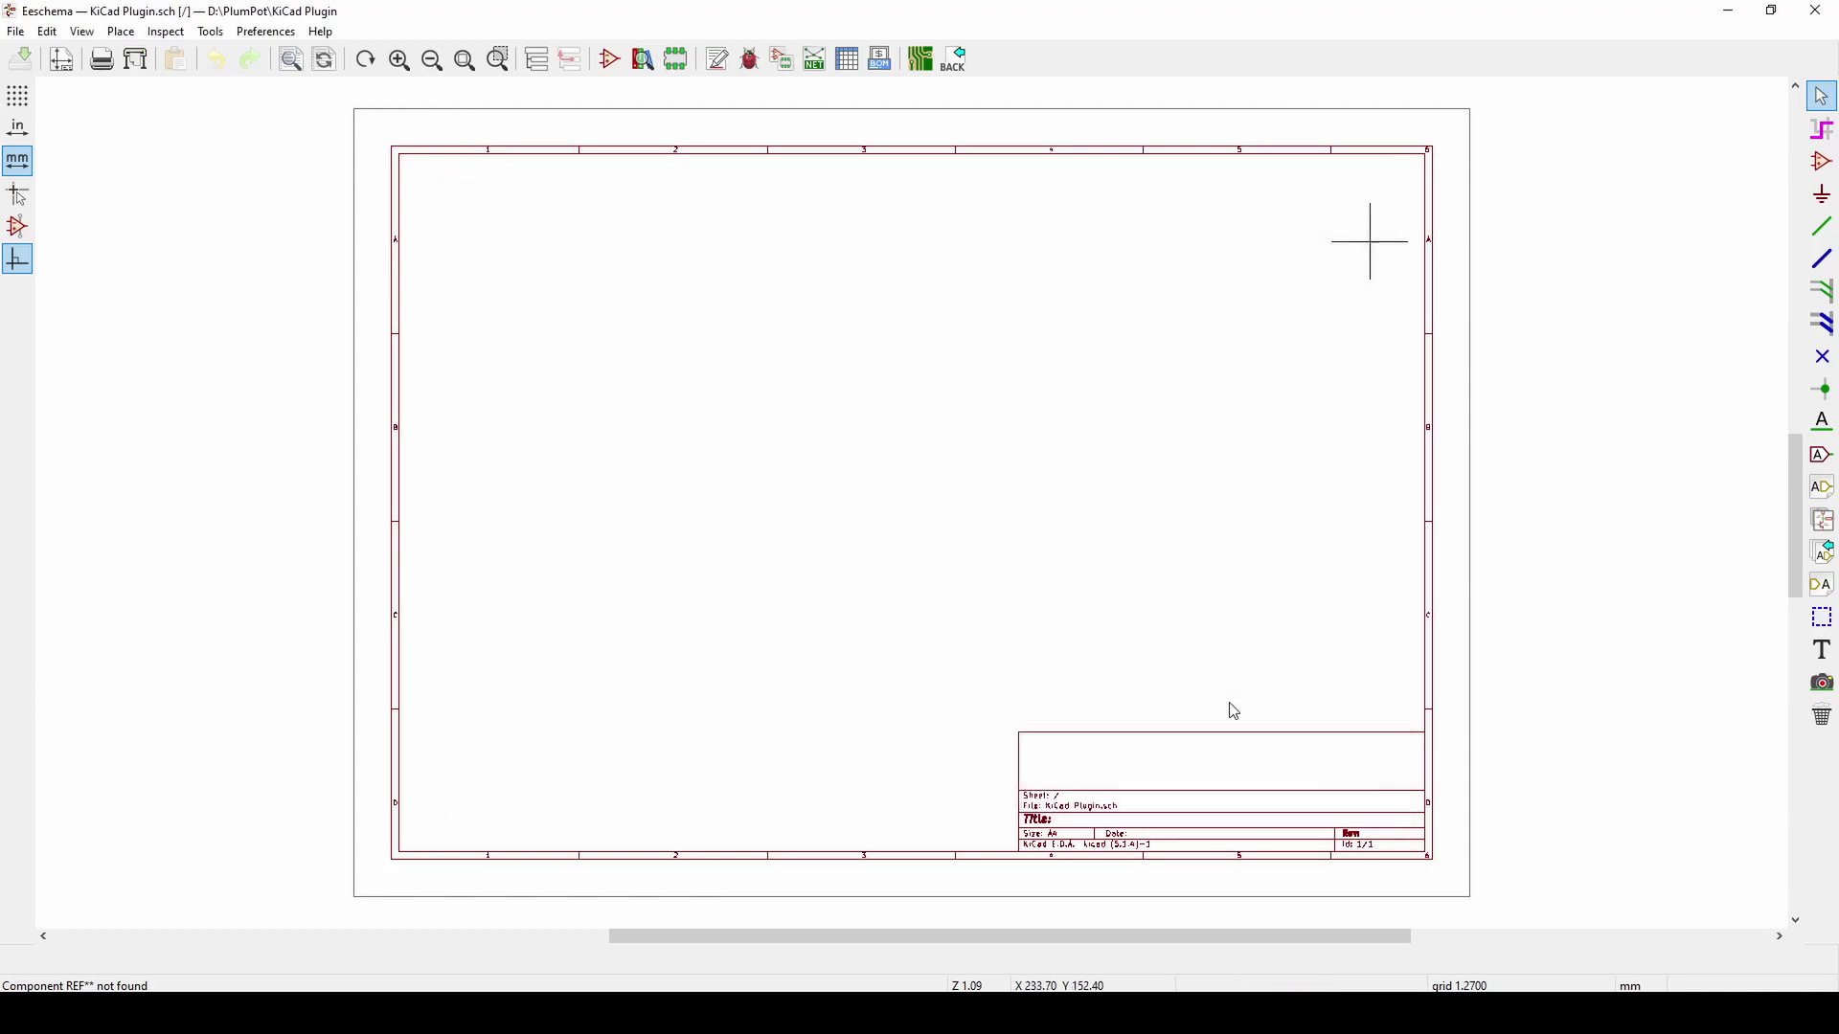
# - Bring SnapEDA forward and check its Settings libraries path points to the KiCad Library folder
pyautogui.moveTo(1106, 1013)
pyautogui.moveTo(1237, 952)
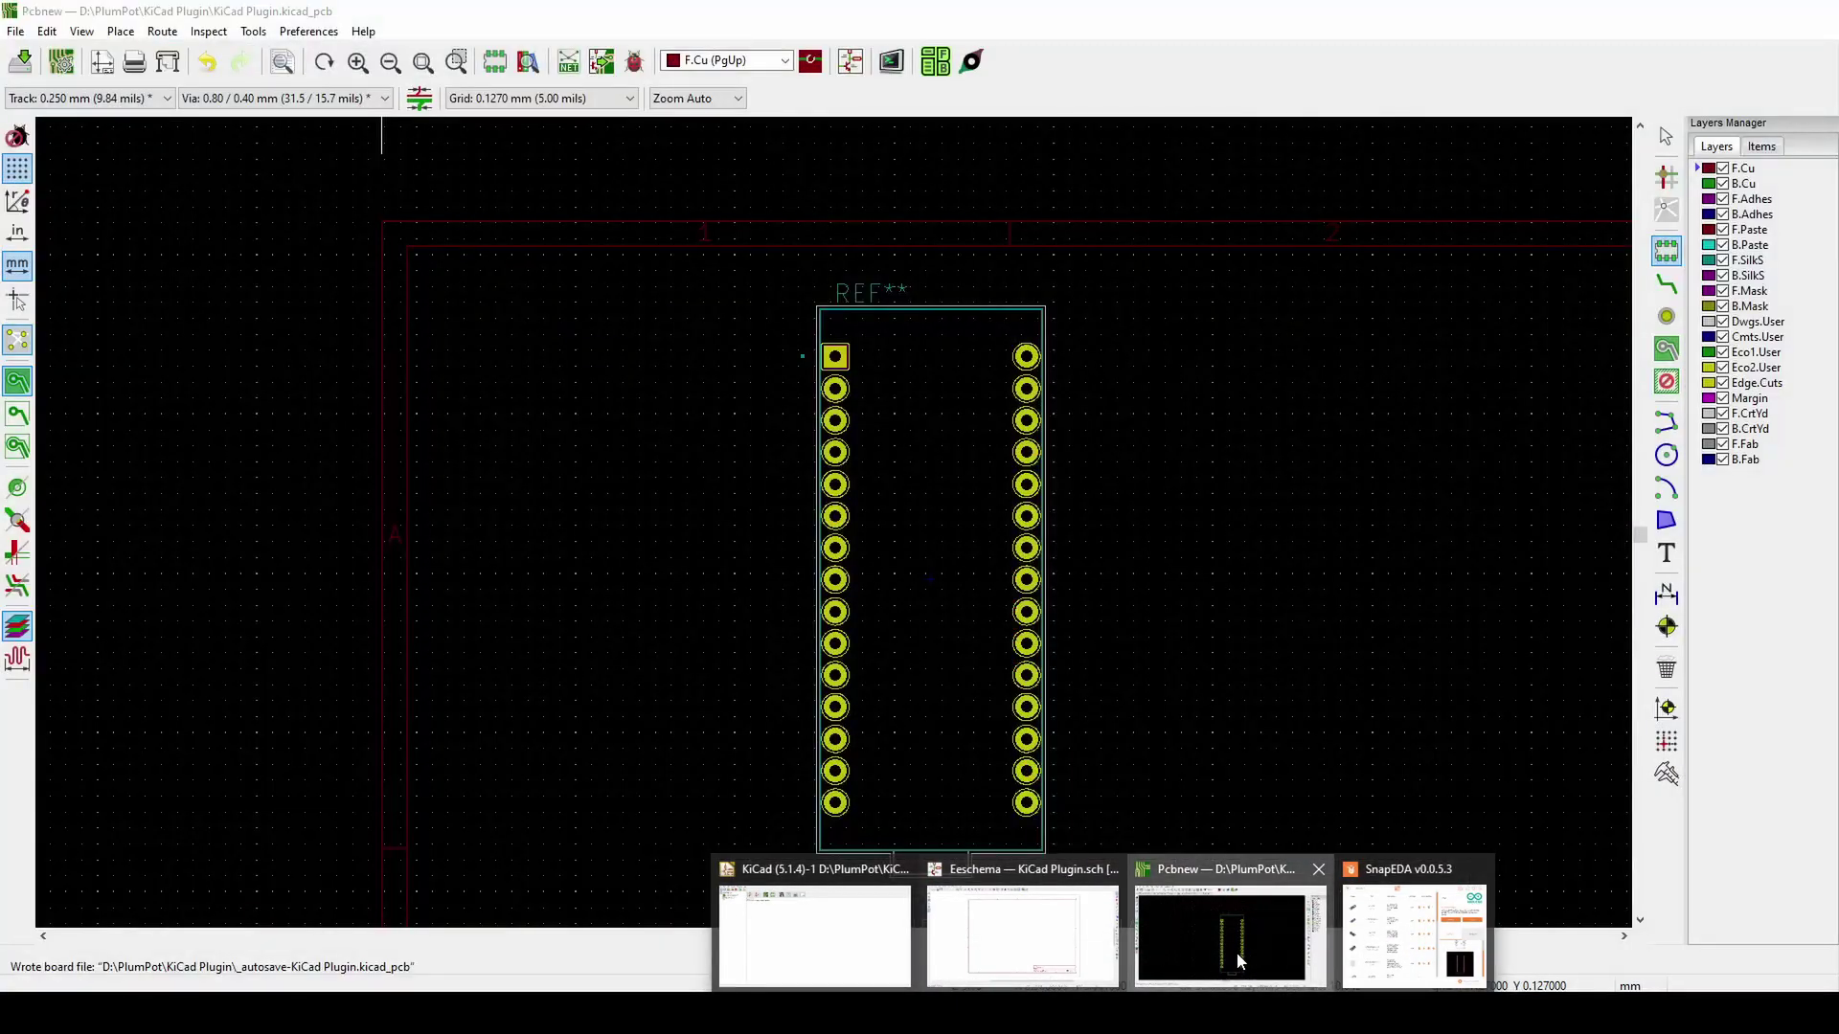
pyautogui.click(1404, 945)
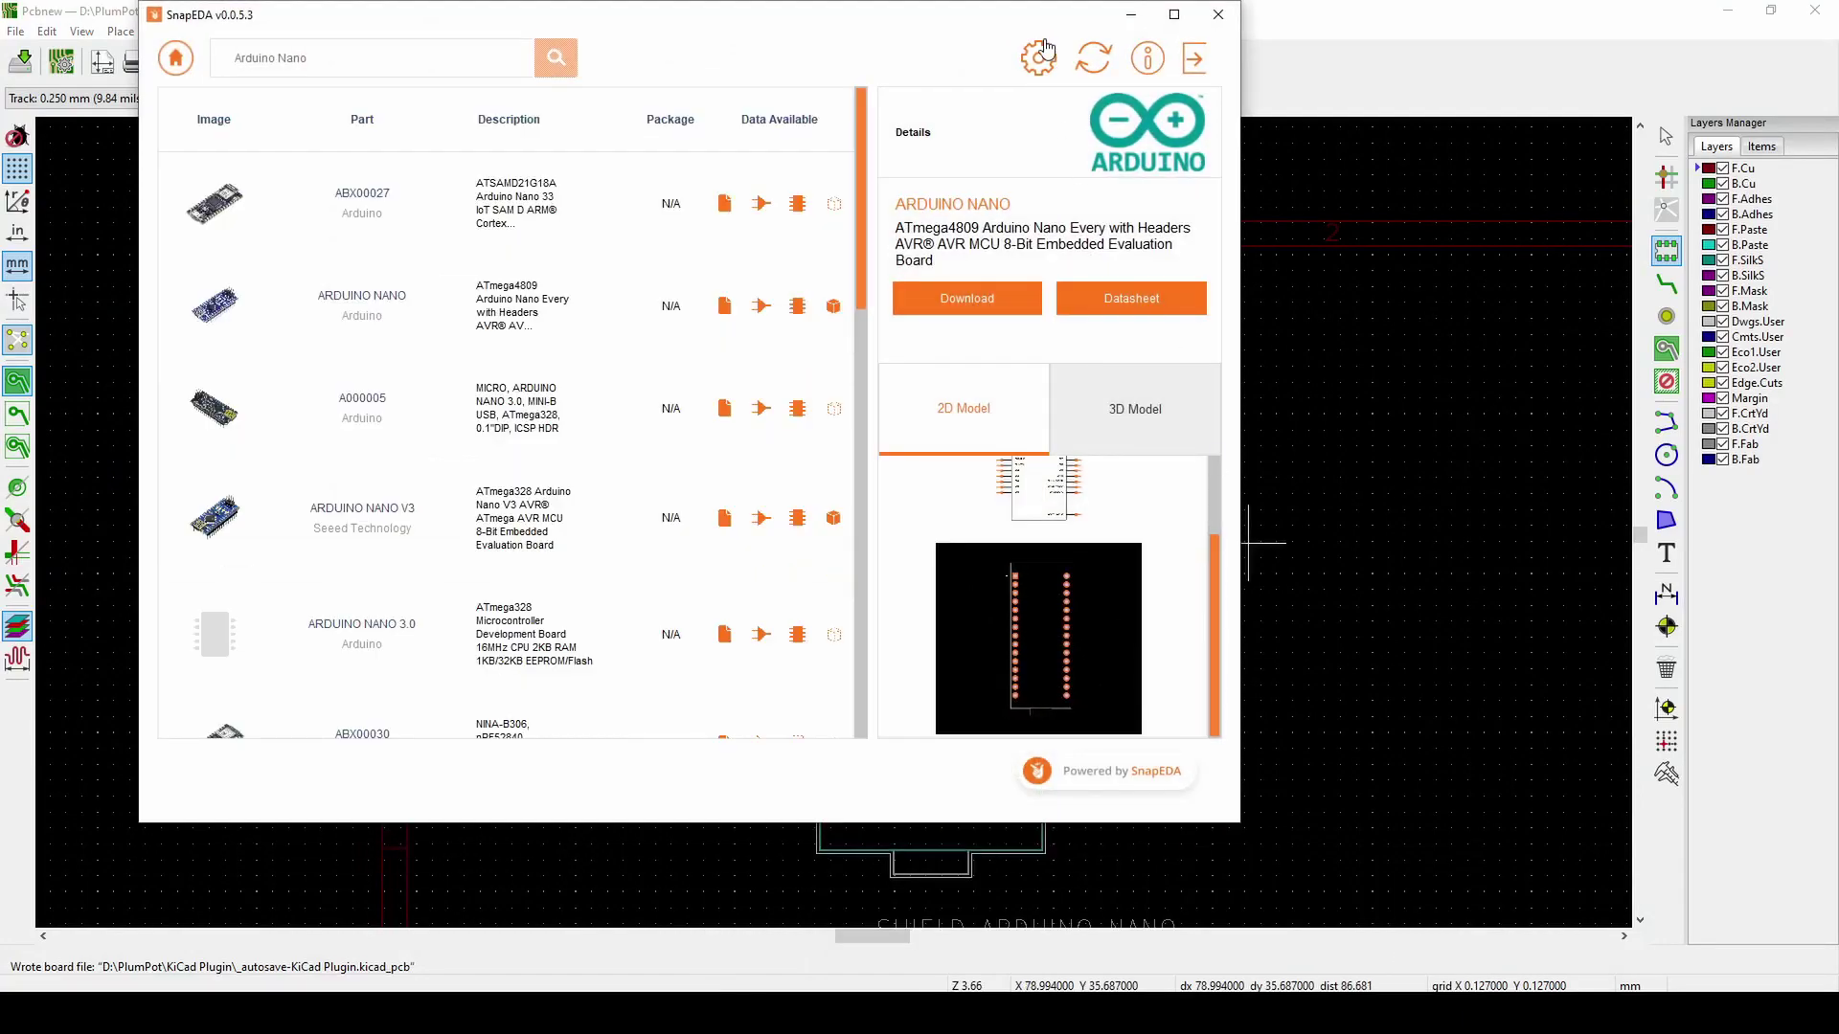
pyautogui.click(1040, 59)
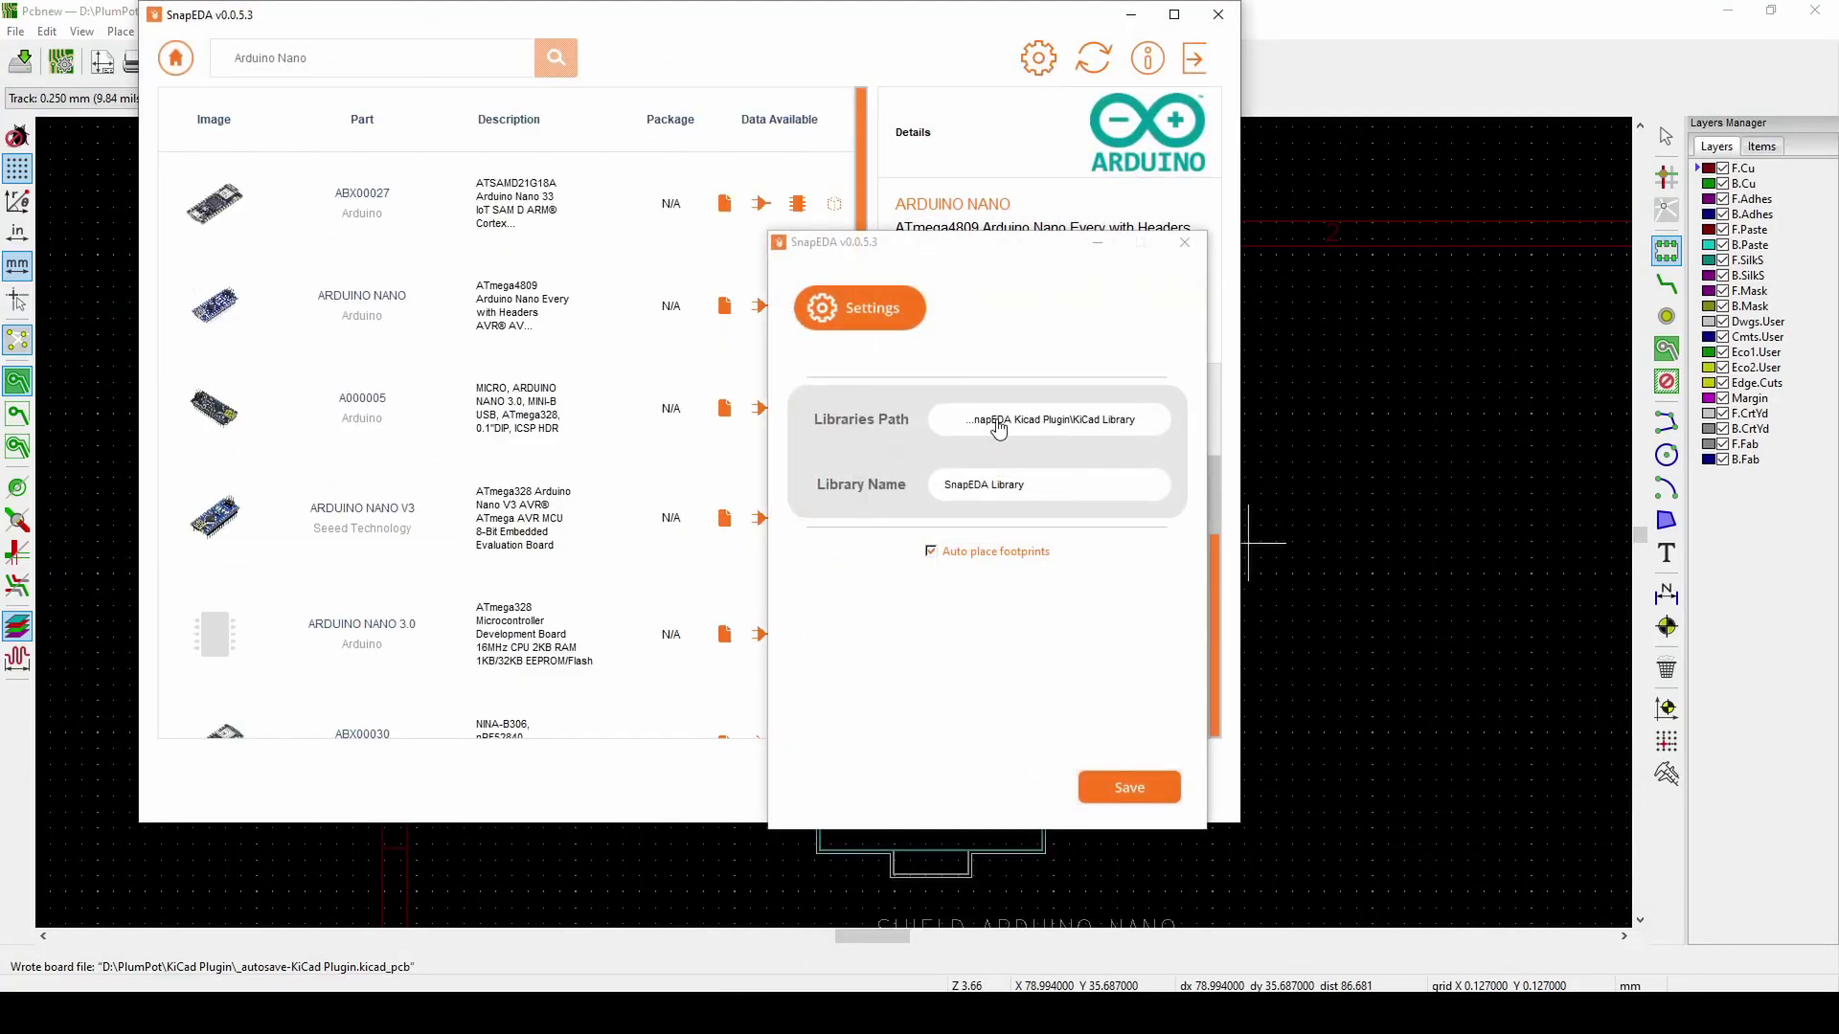
pyautogui.click(1061, 433)
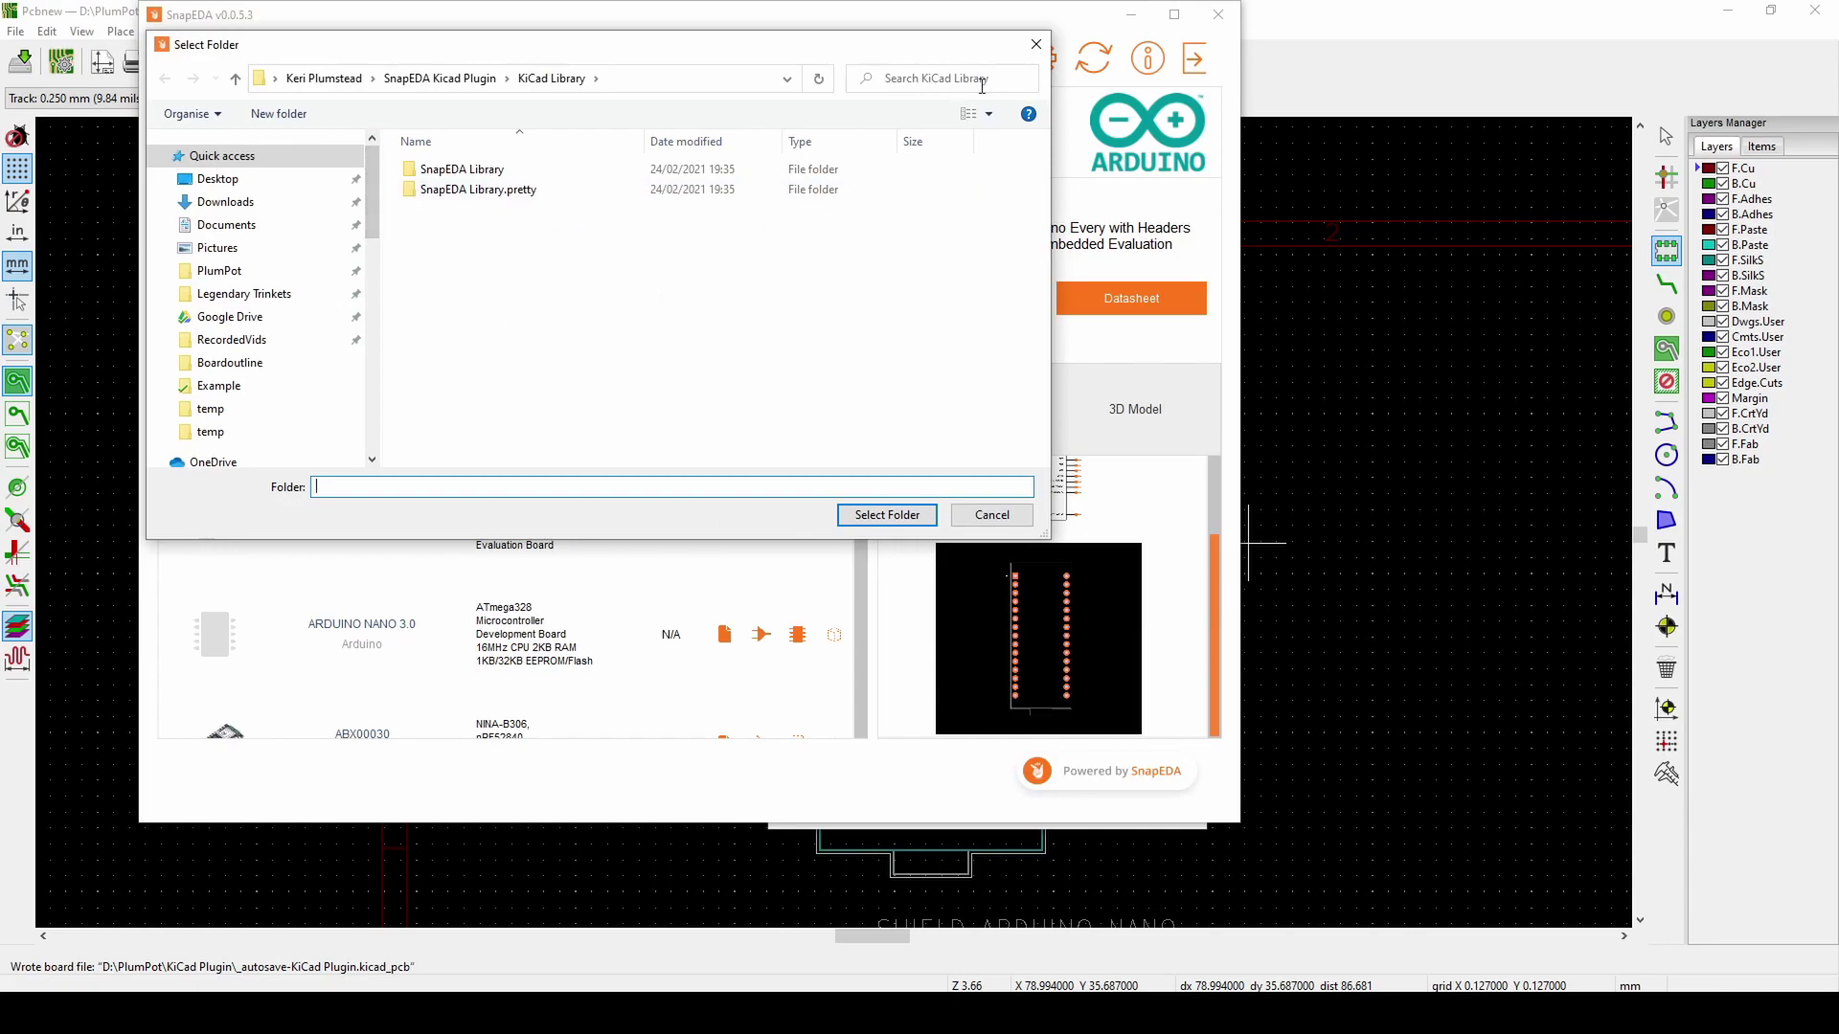
pyautogui.click(1035, 44)
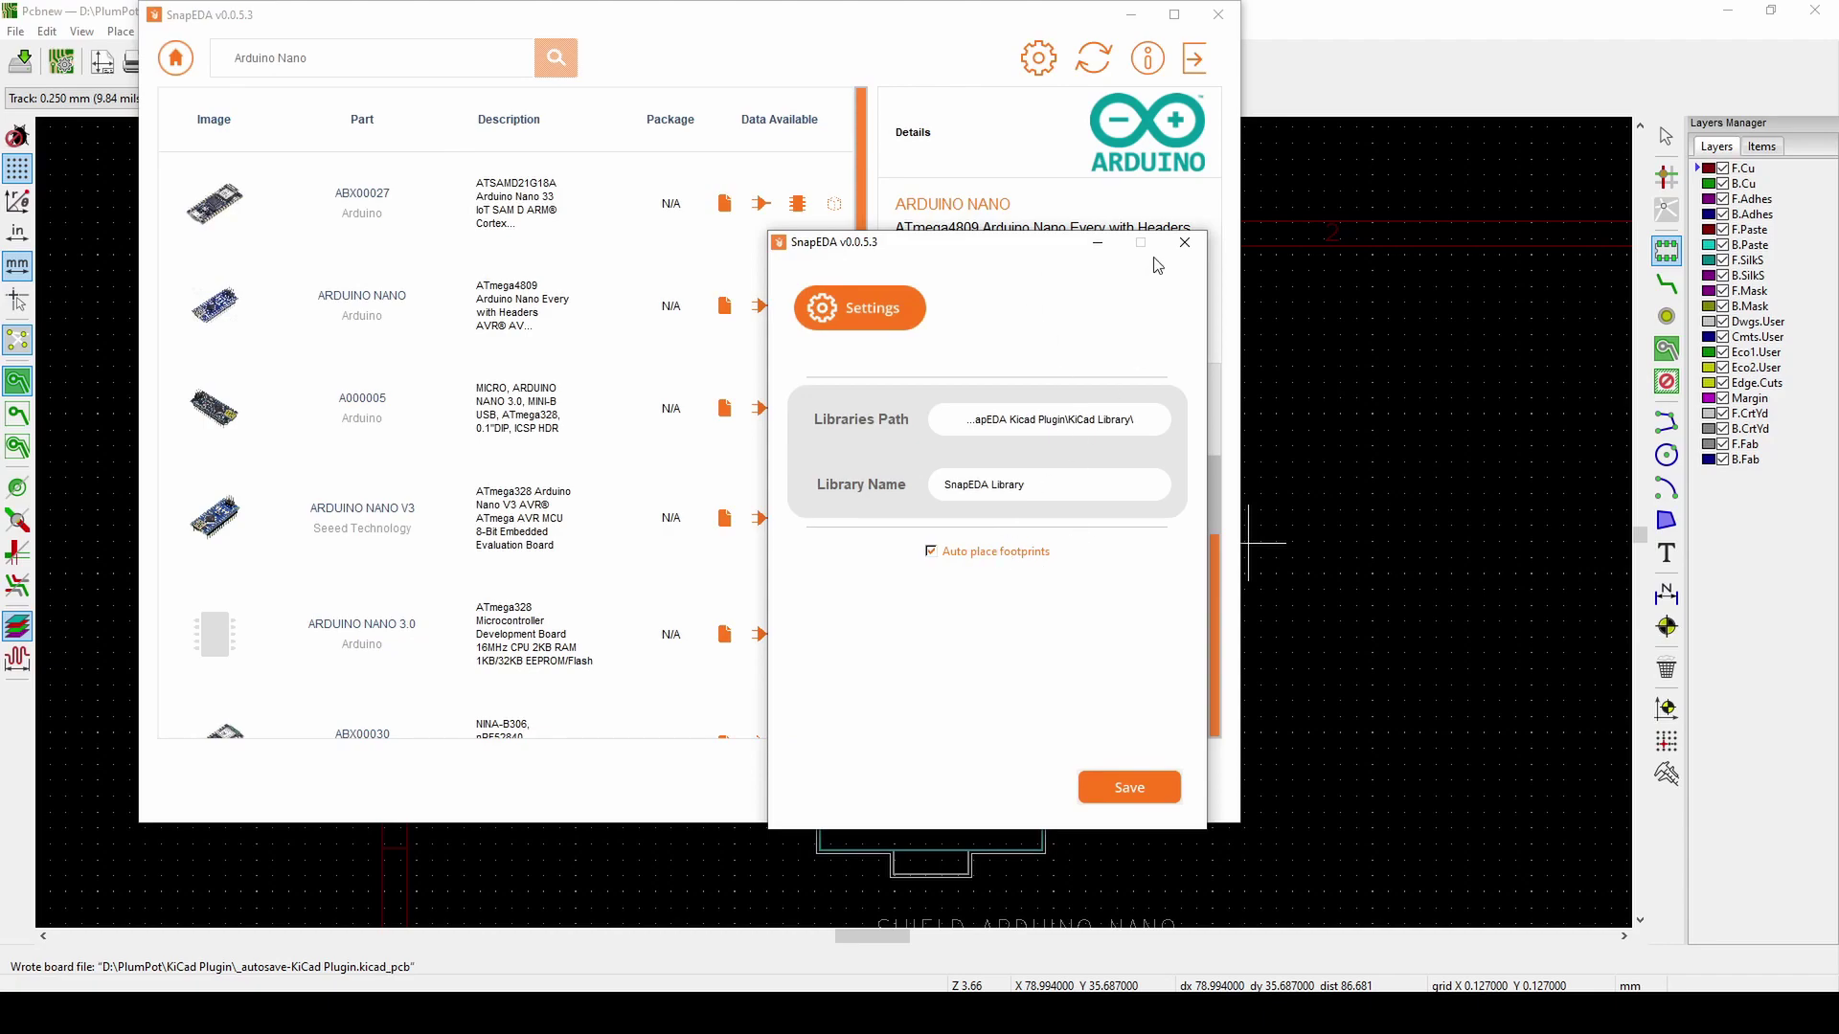
pyautogui.click(1184, 242)
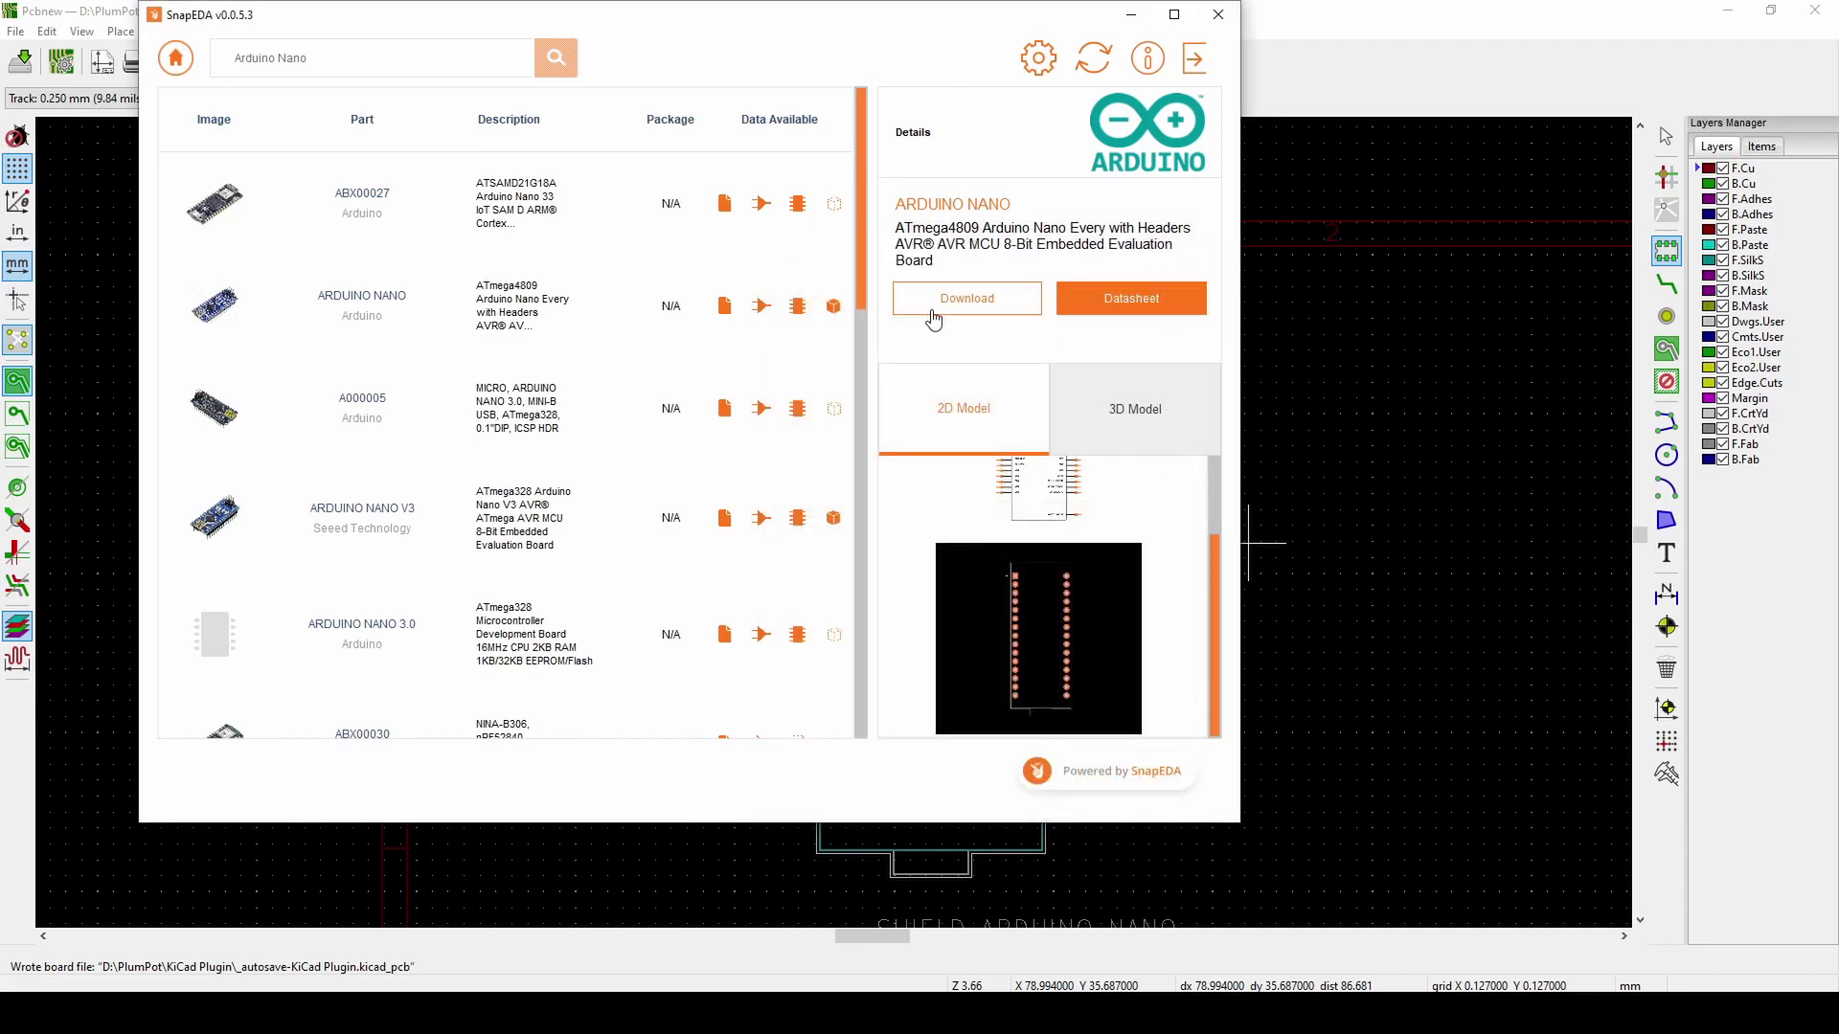
# - Bring the Eeschema window forward and open the Manage Symbol Libraries dialog
pyautogui.moveTo(917, 15); pyautogui.dragTo(989, 179)
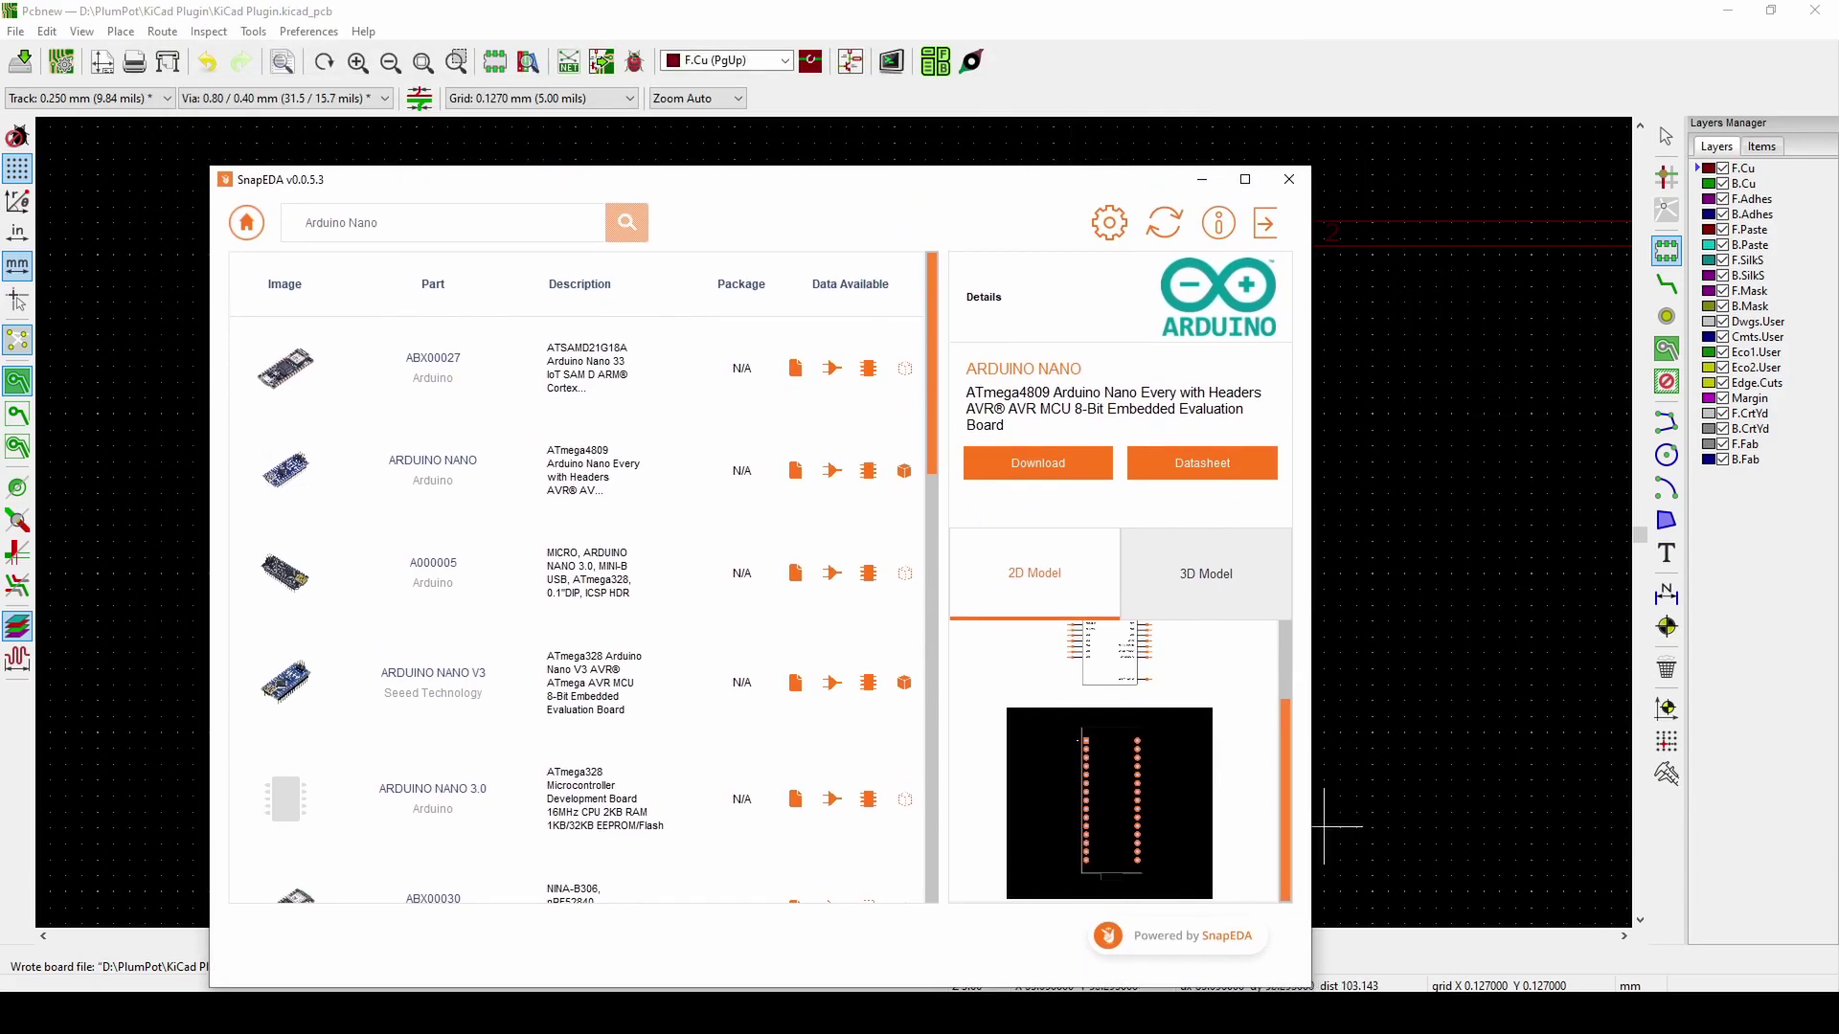
pyautogui.moveTo(1117, 1017)
pyautogui.click(1018, 935)
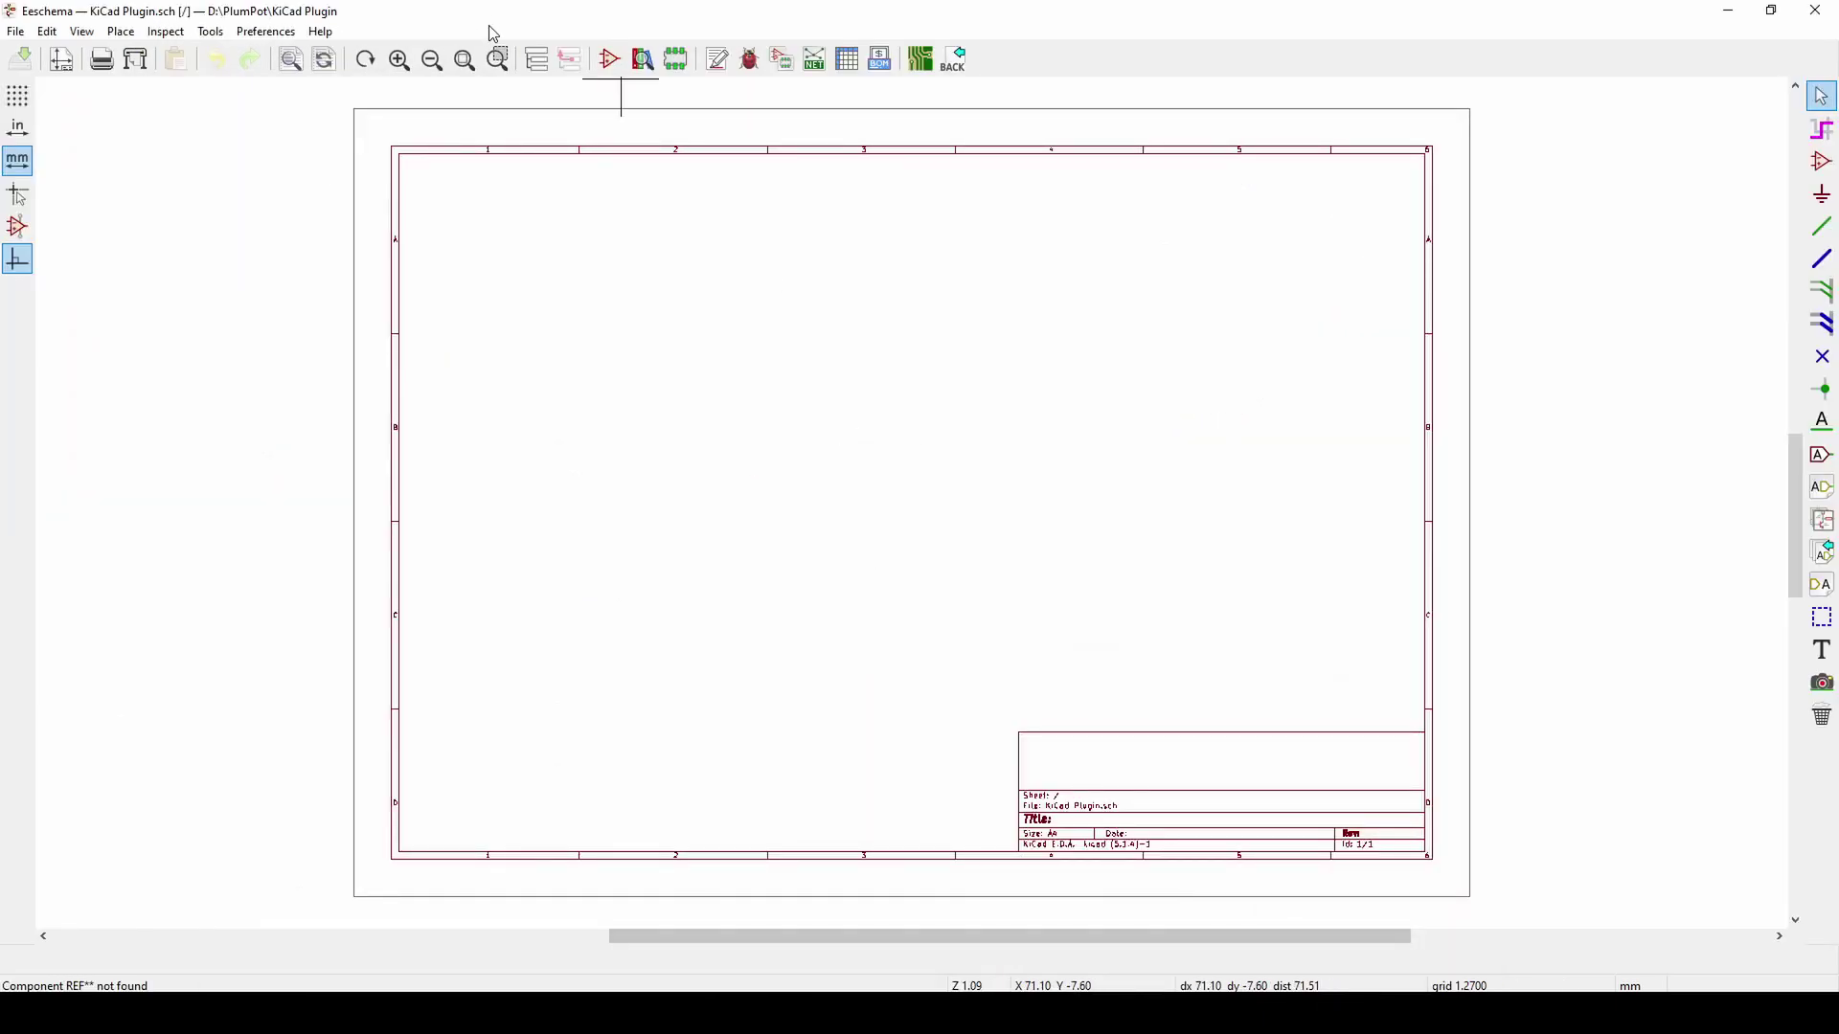
pyautogui.click(264, 32)
pyautogui.click(326, 77)
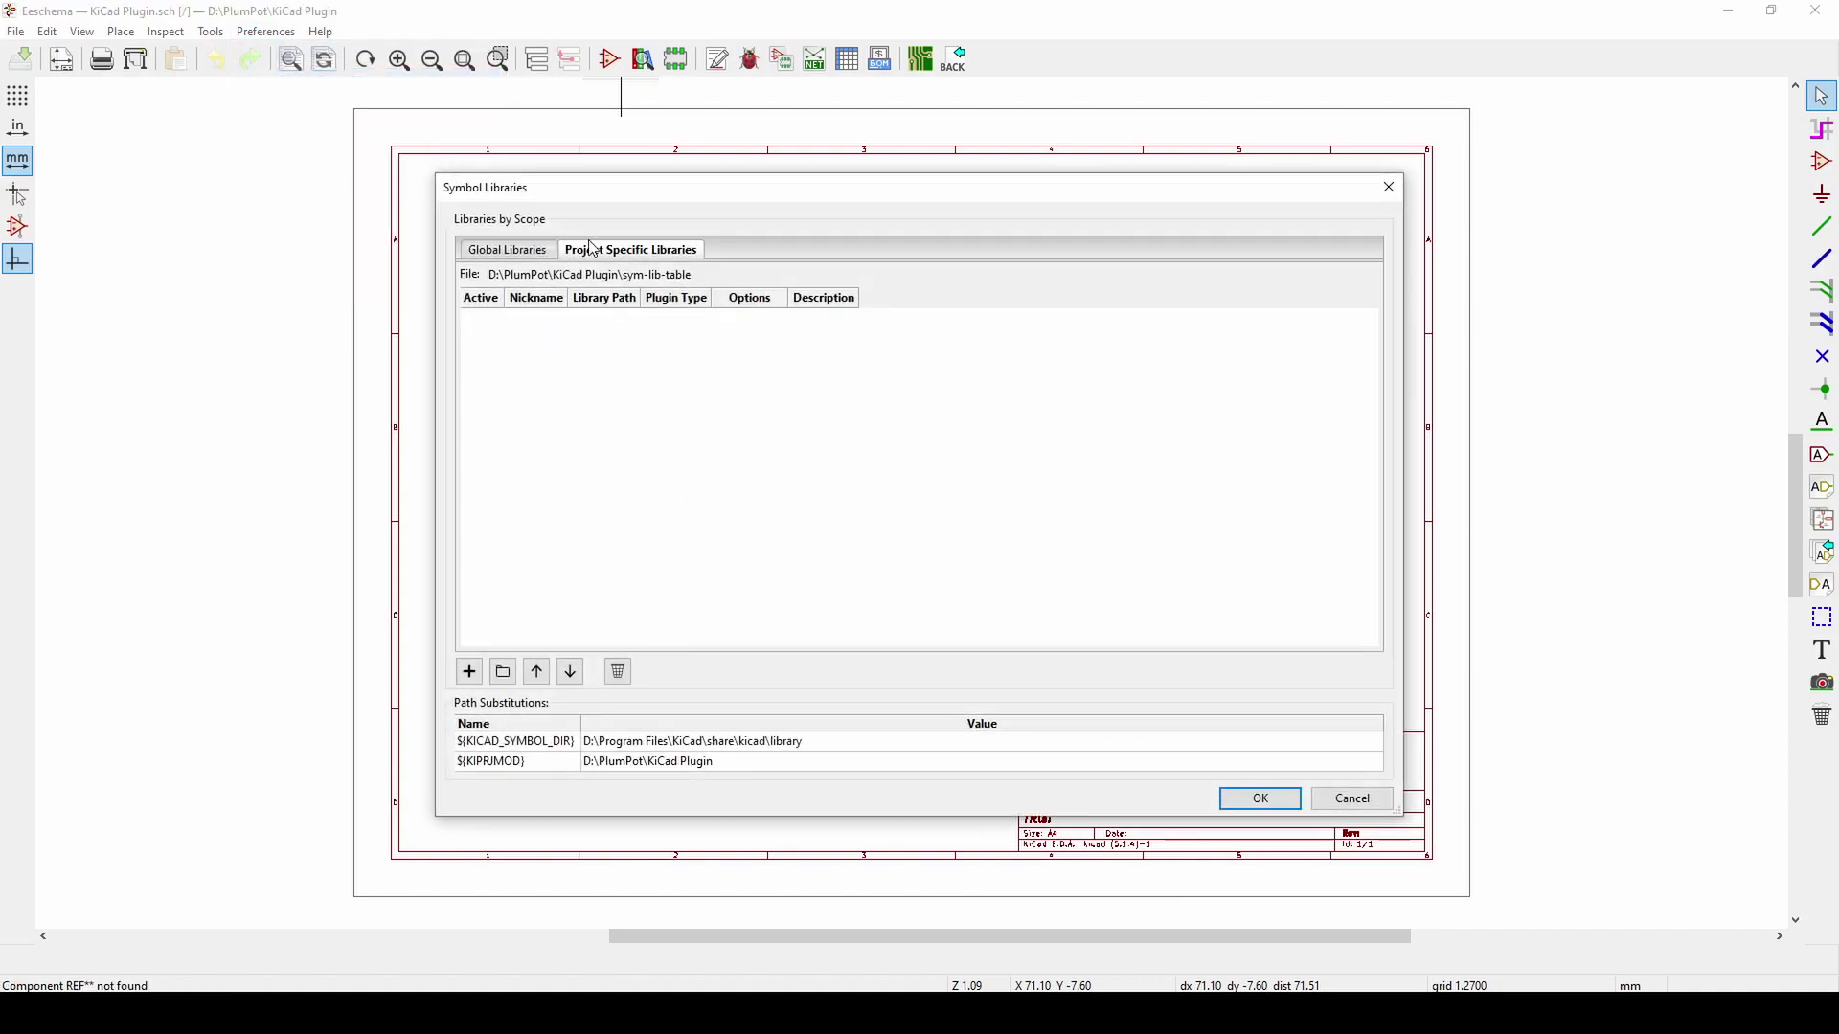
# - Review the Global Libraries table, cancel without adding a library, and start Add Symbol with A
pyautogui.click(549, 251)
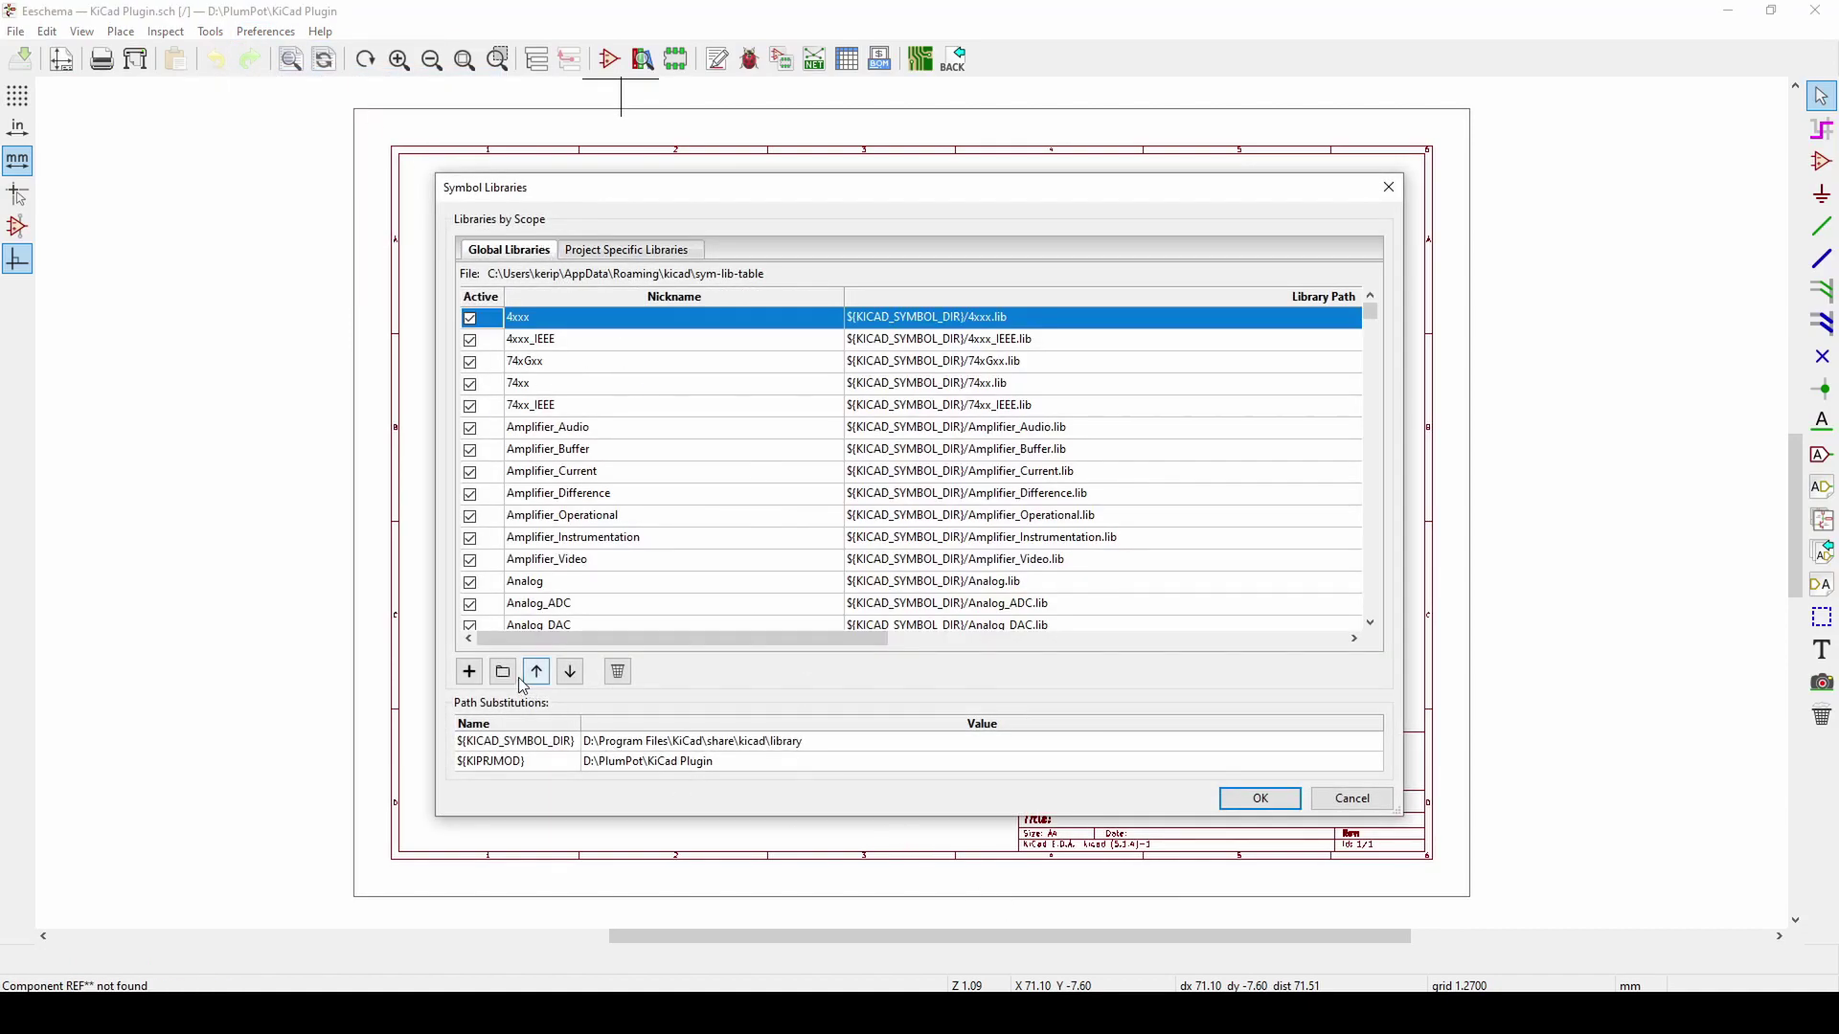
pyautogui.click(502, 671)
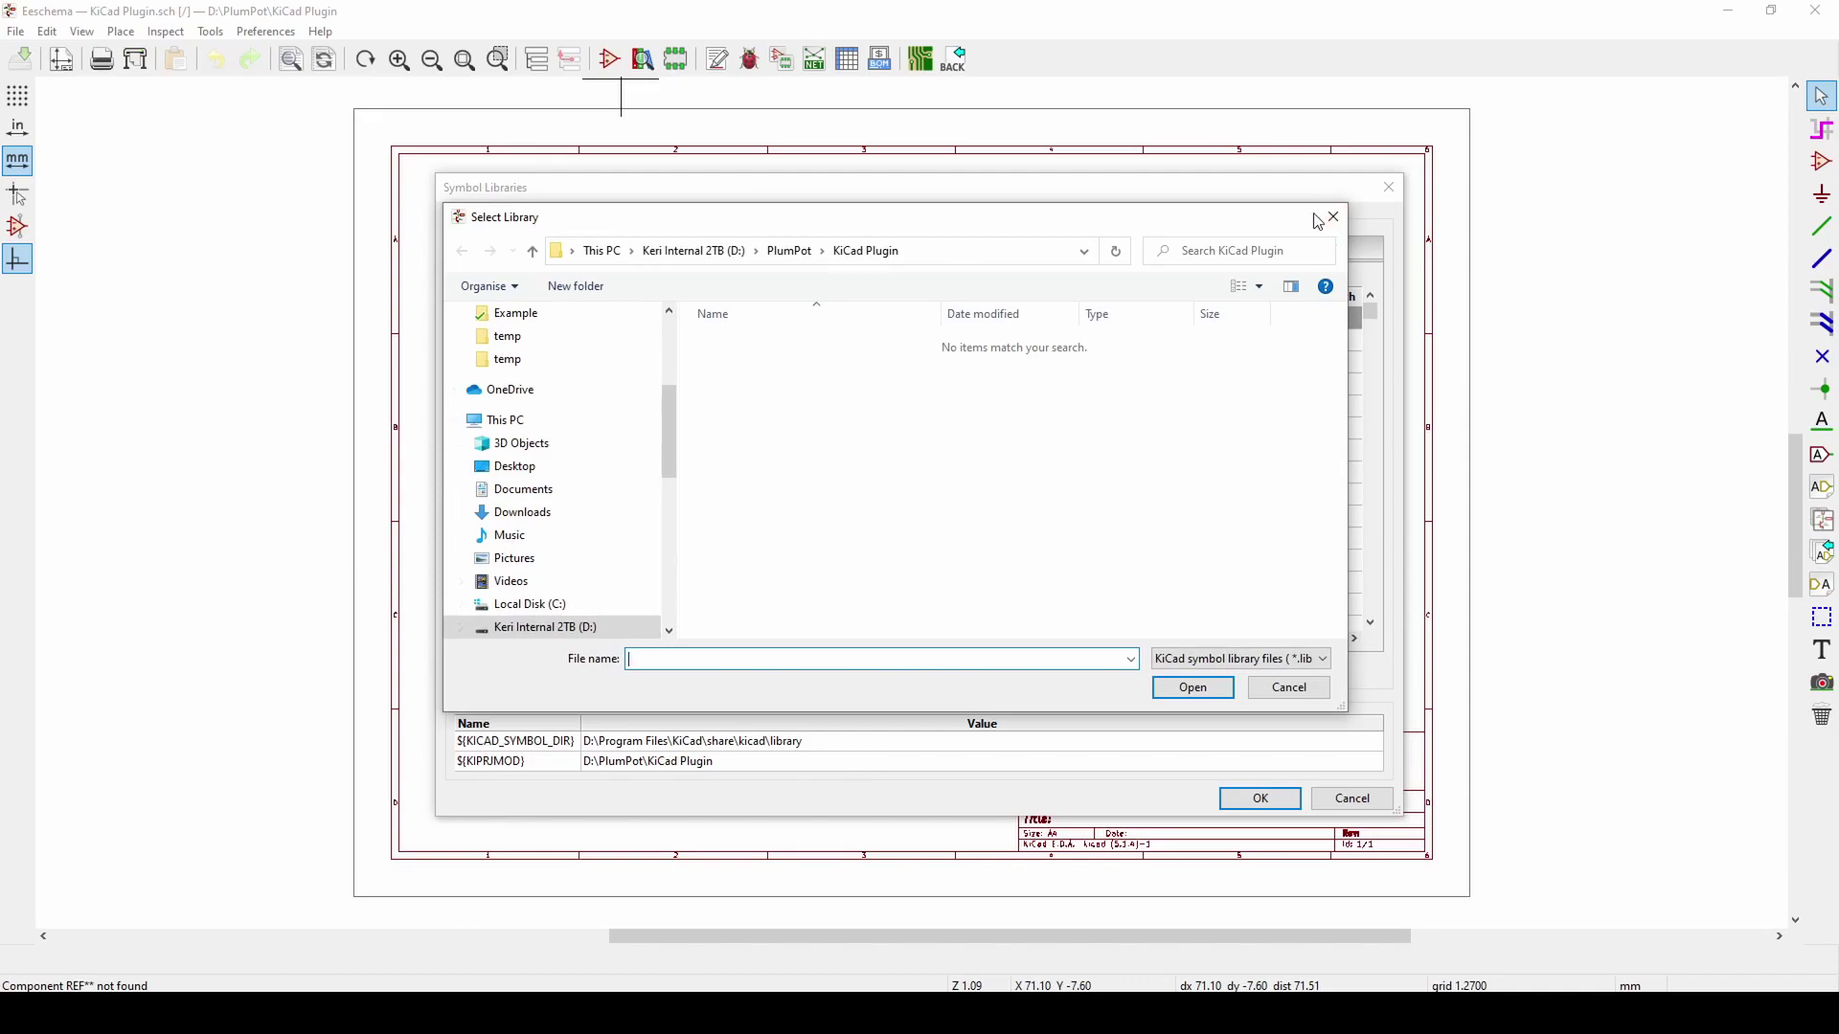
pyautogui.click(1332, 216)
pyautogui.click(1389, 187)
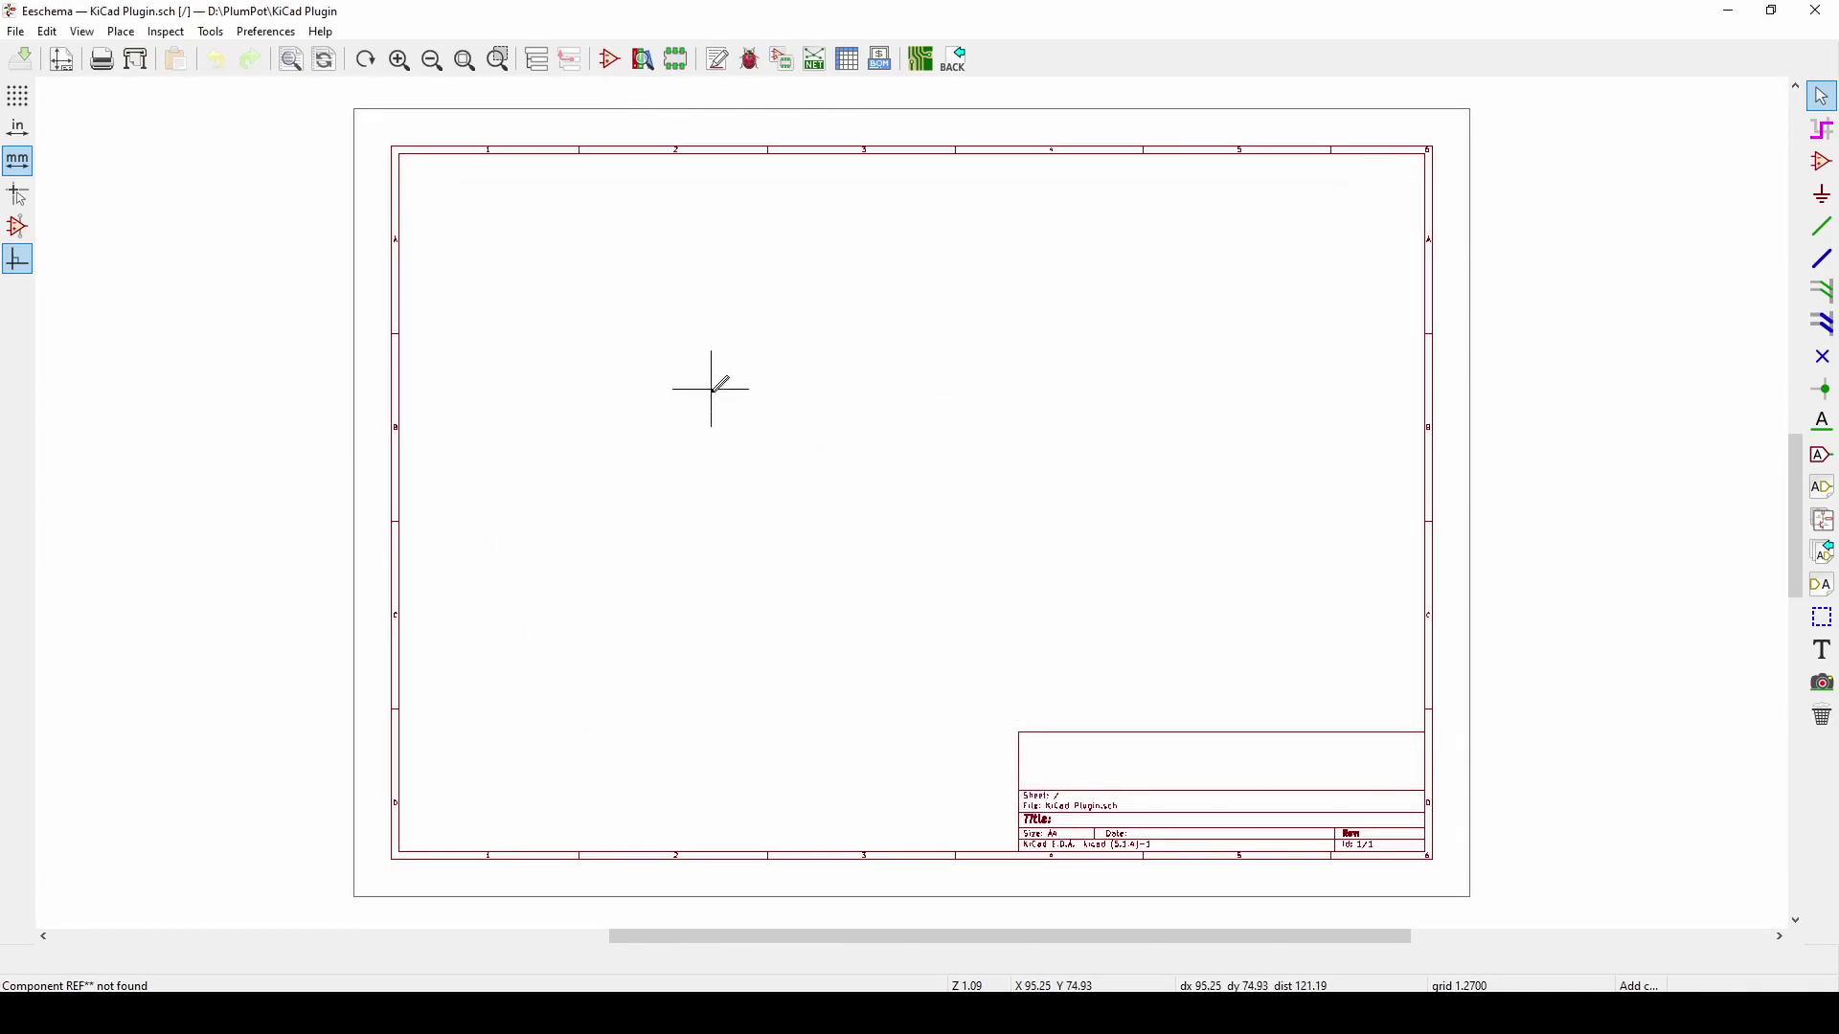
pyautogui.press('a')
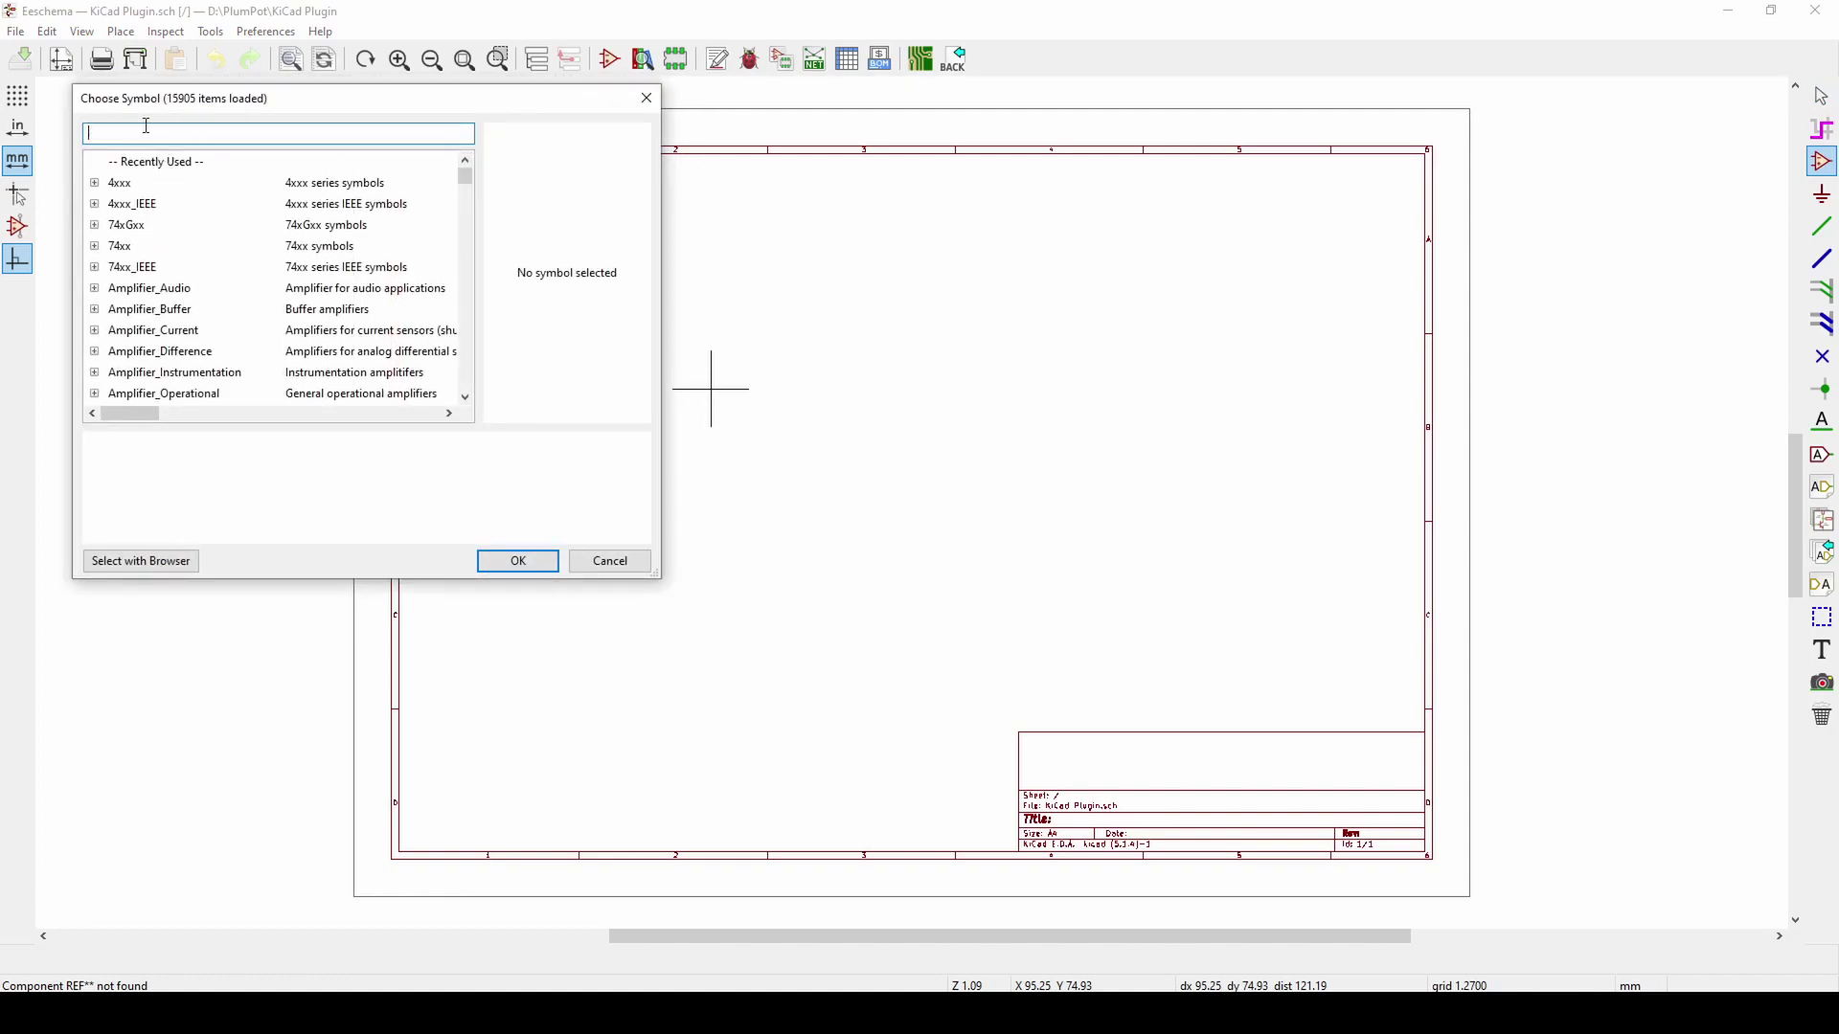
# - Filter the symbol chooser for 'snape' and run the SnapEDA plugin from Pcbnew's tools
pyautogui.write('snap')
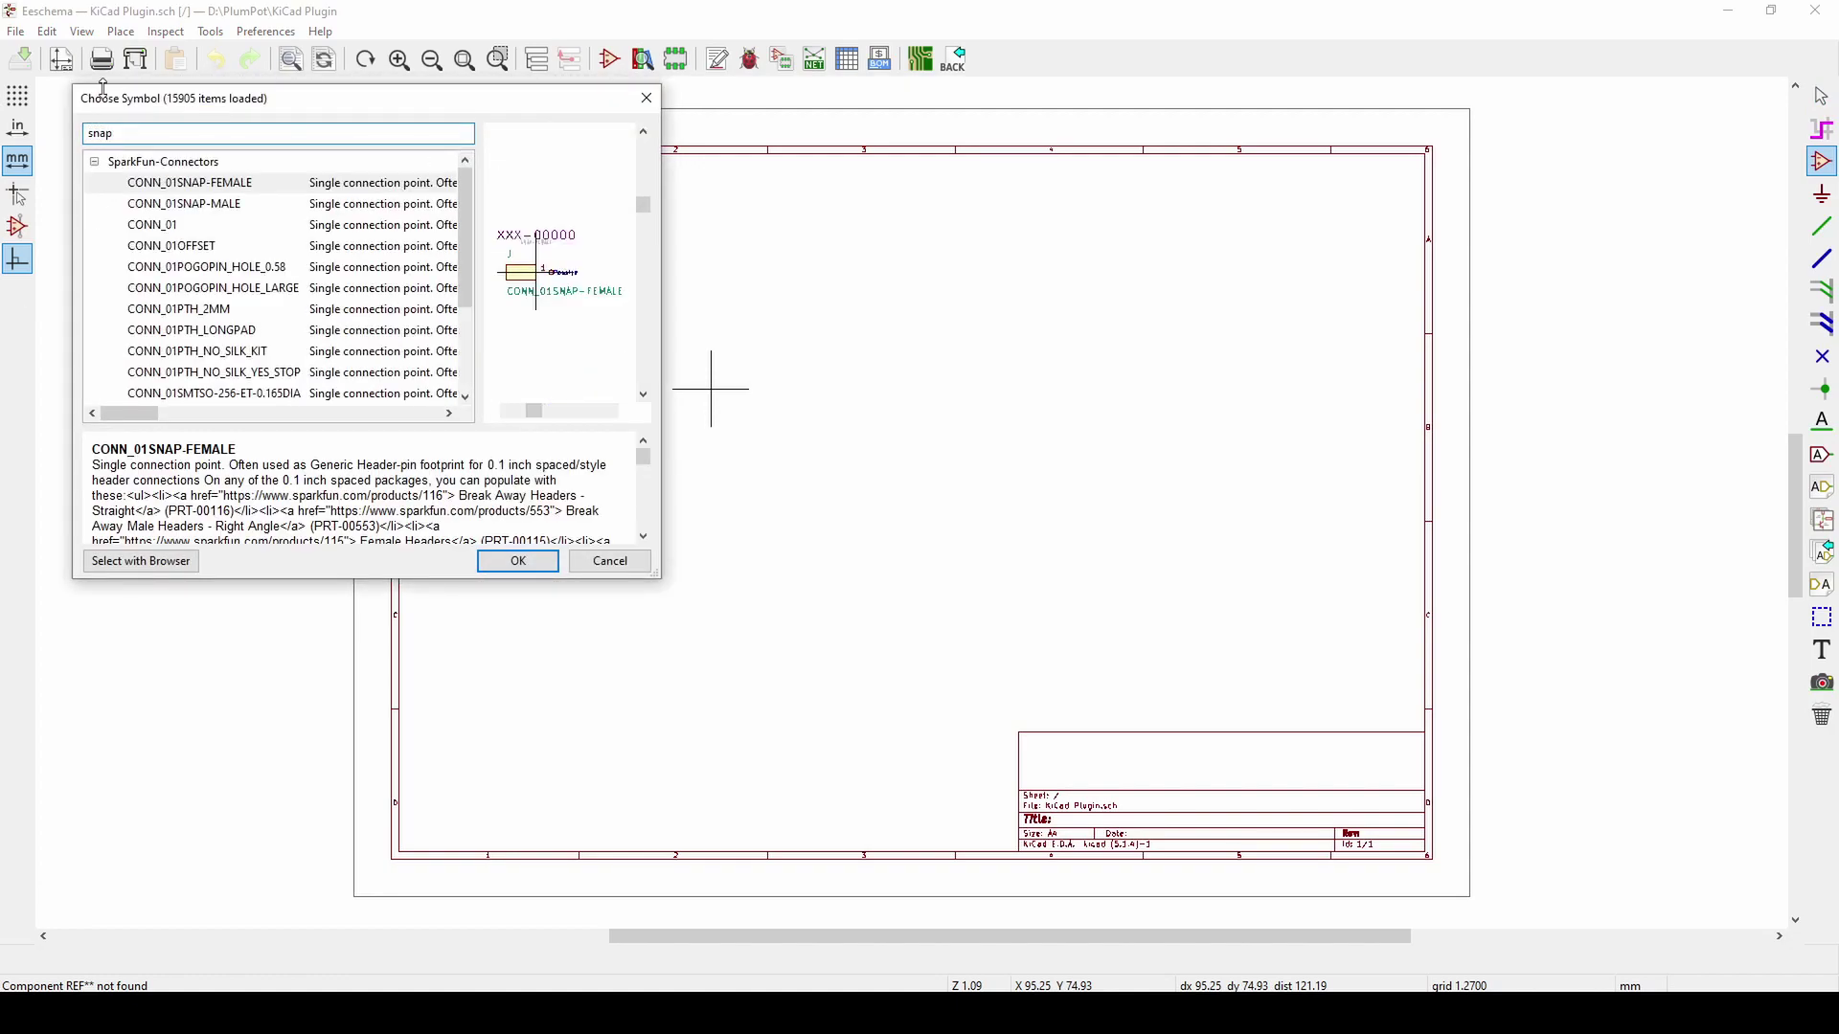
pyautogui.write('ed')
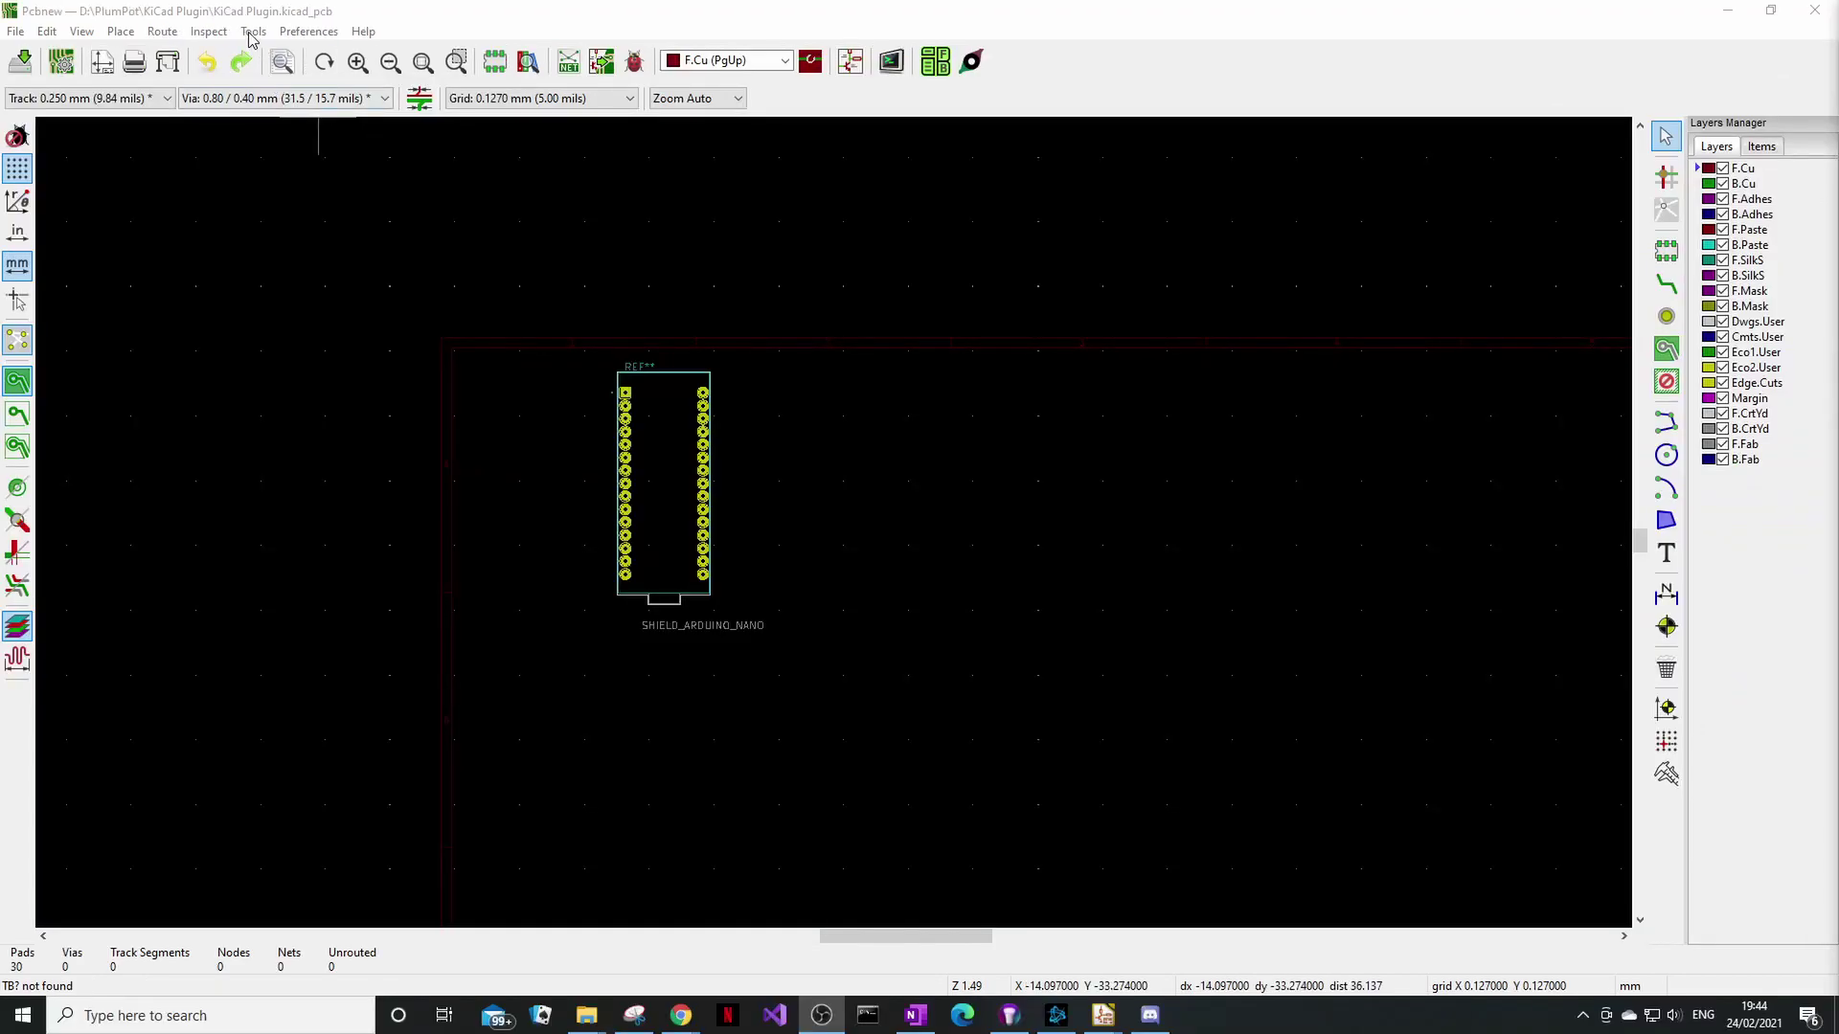
pyautogui.click(253, 31)
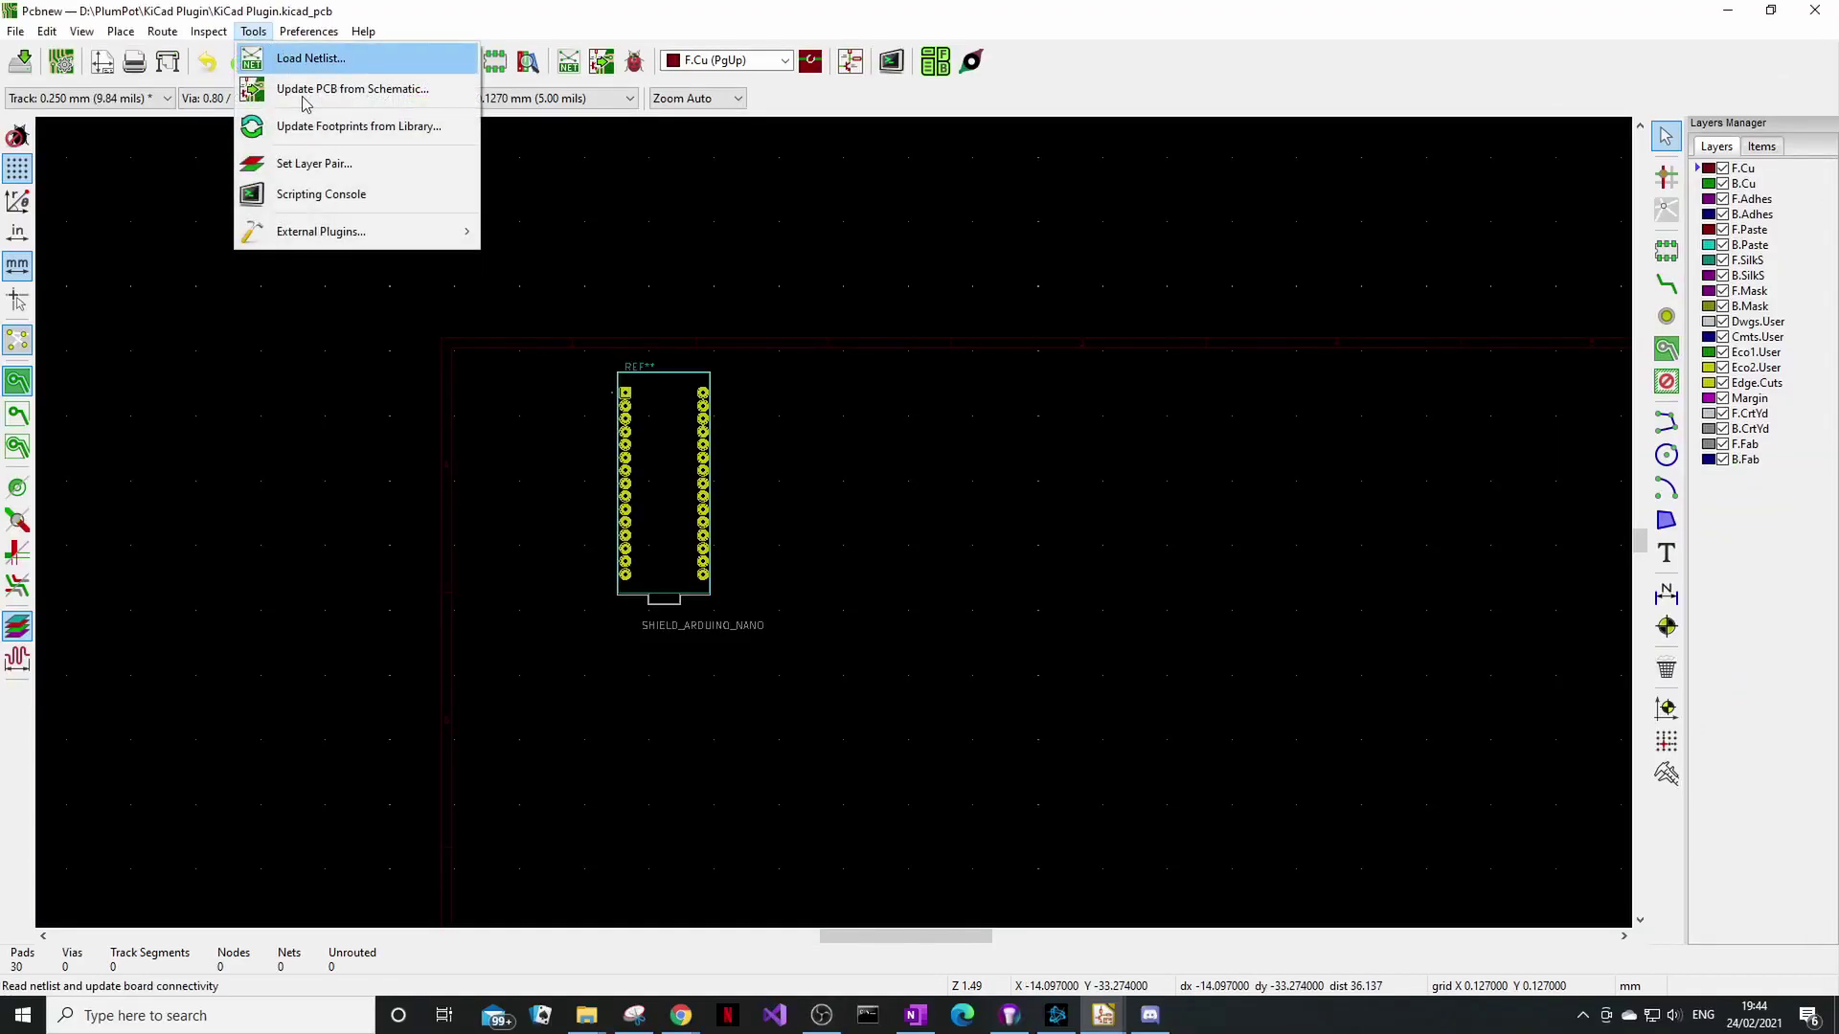
pyautogui.moveTo(369, 231)
pyautogui.click(546, 306)
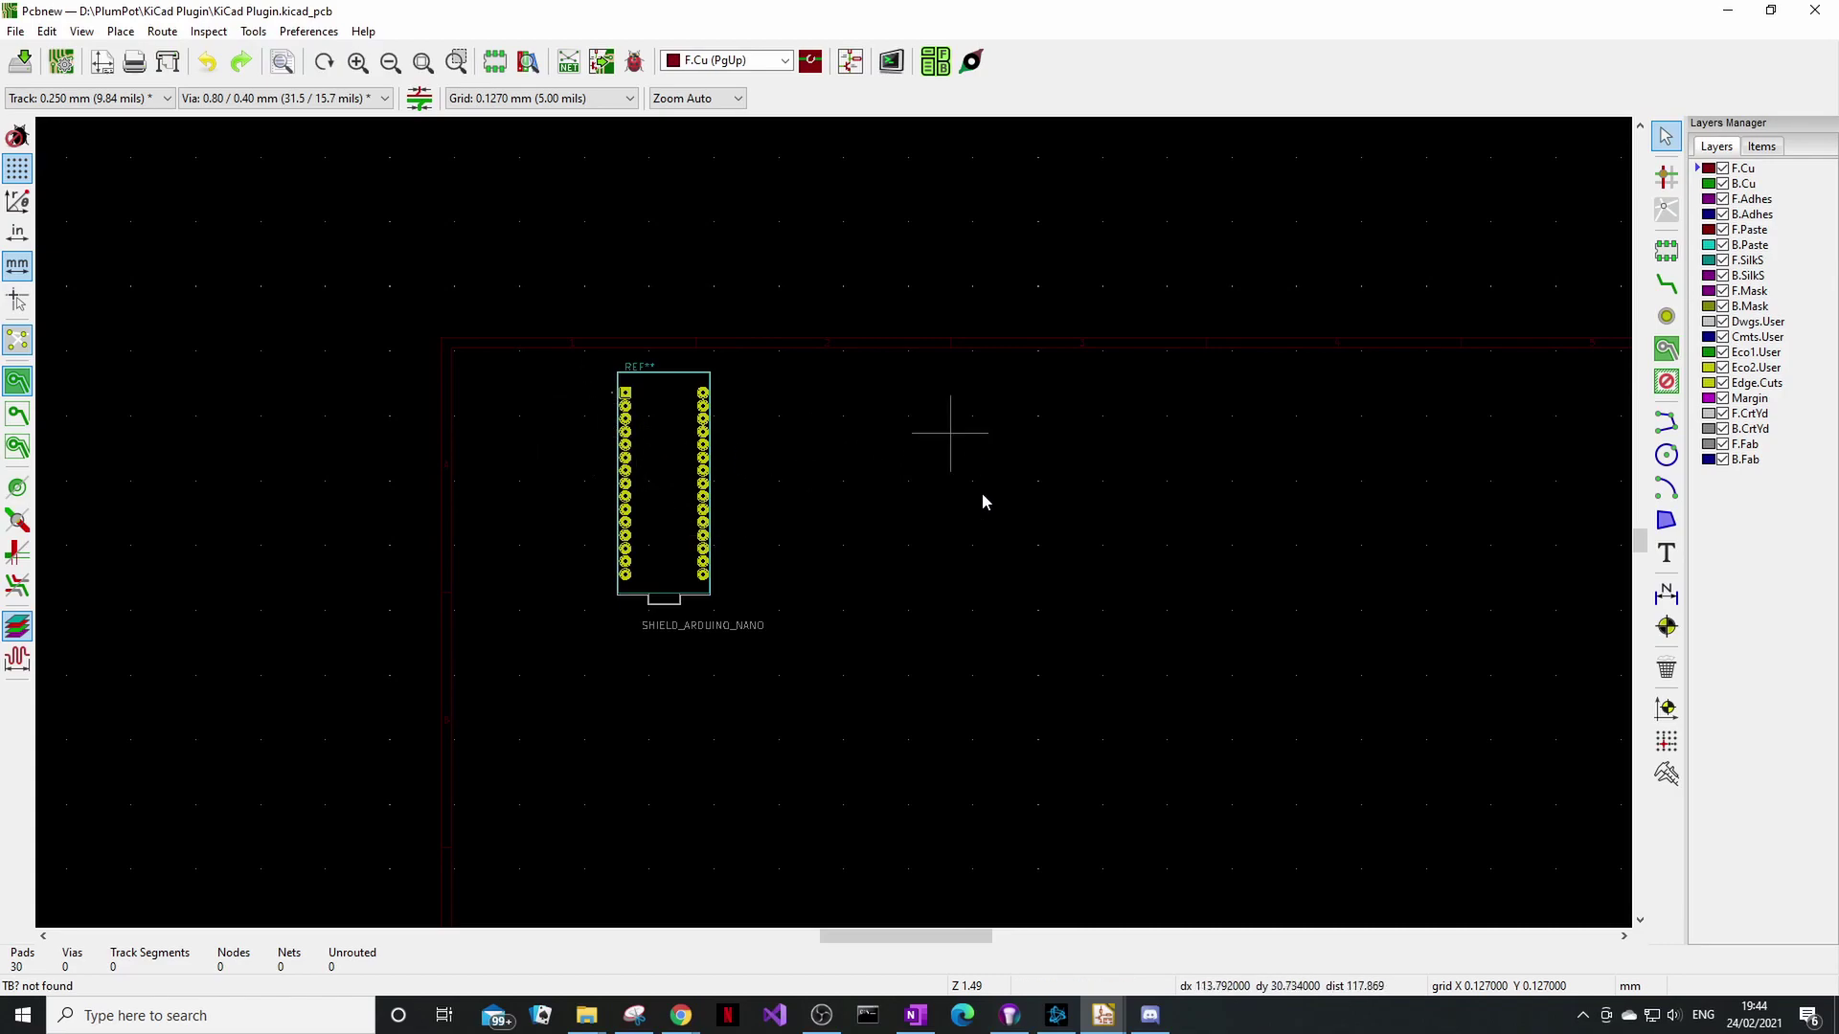
# - Return to Eeschema, zoom in on the TB1 ARDUINO_NANO symbol, and glance at Preferences without changing anything
pyautogui.moveTo(1103, 1015)
pyautogui.click(1101, 968)
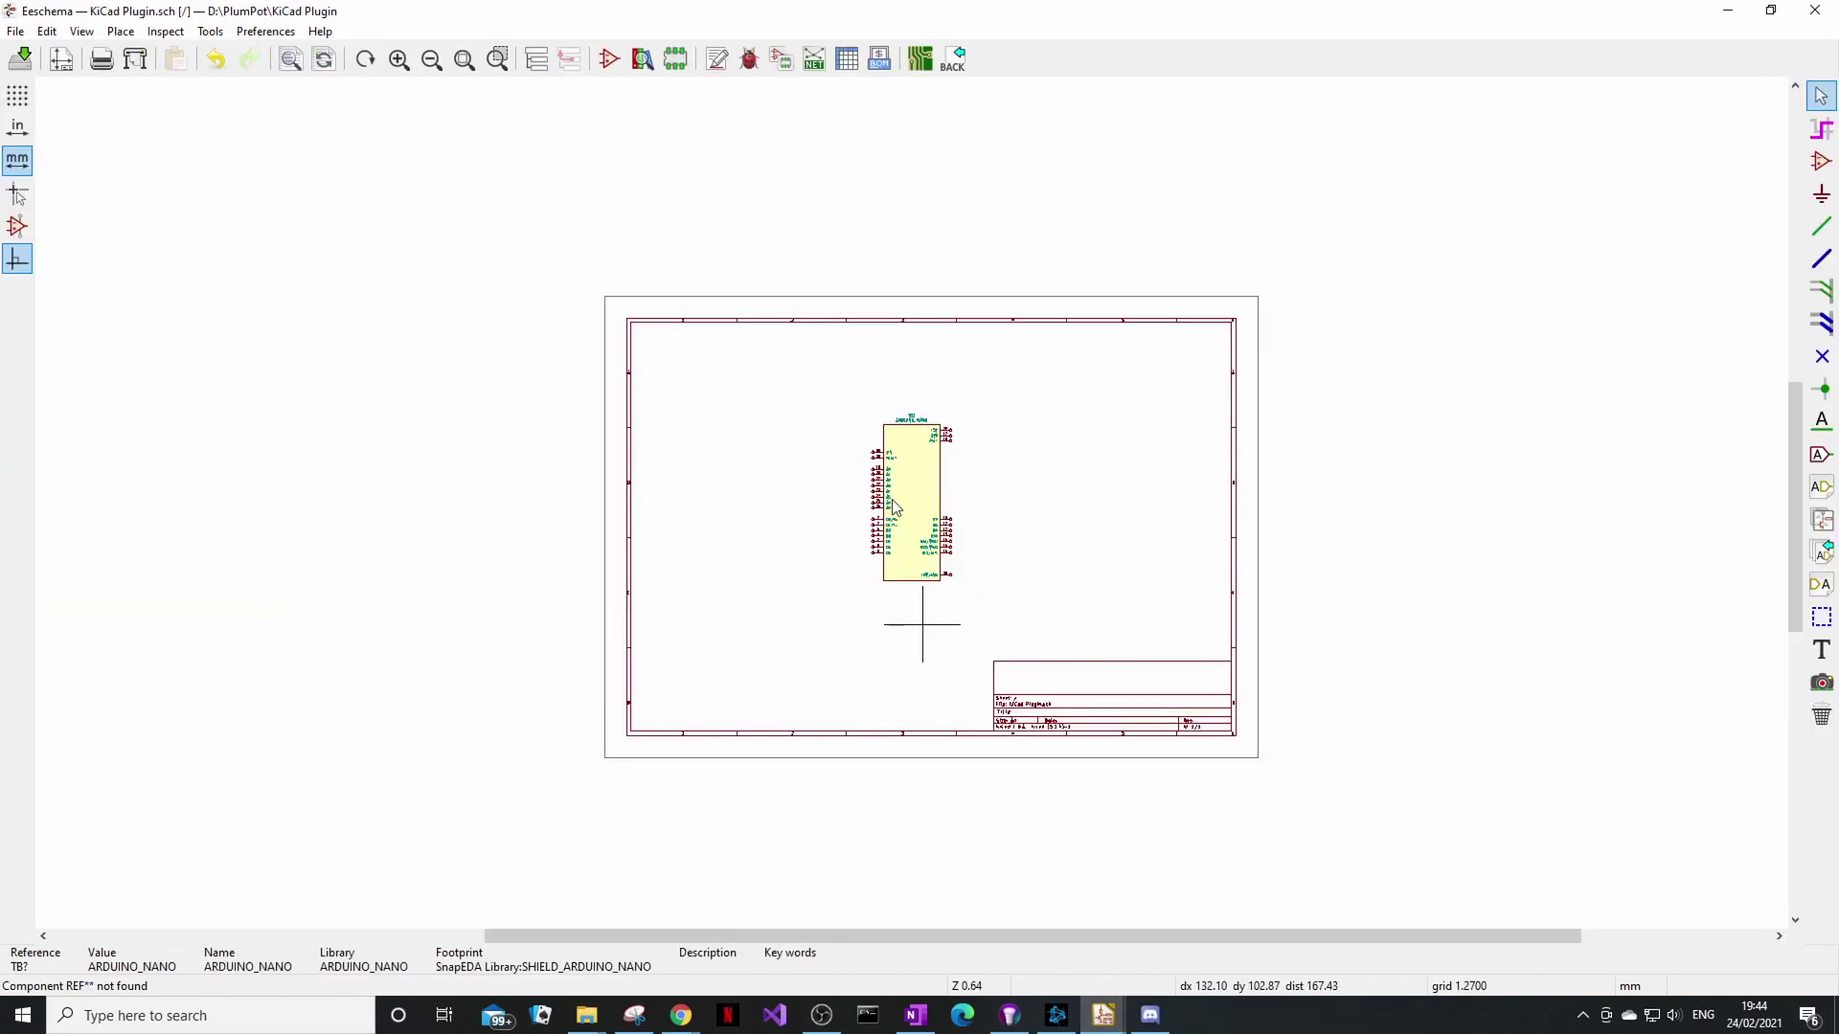
pyautogui.scroll(4, 920, 622)
pyautogui.click(249, 36)
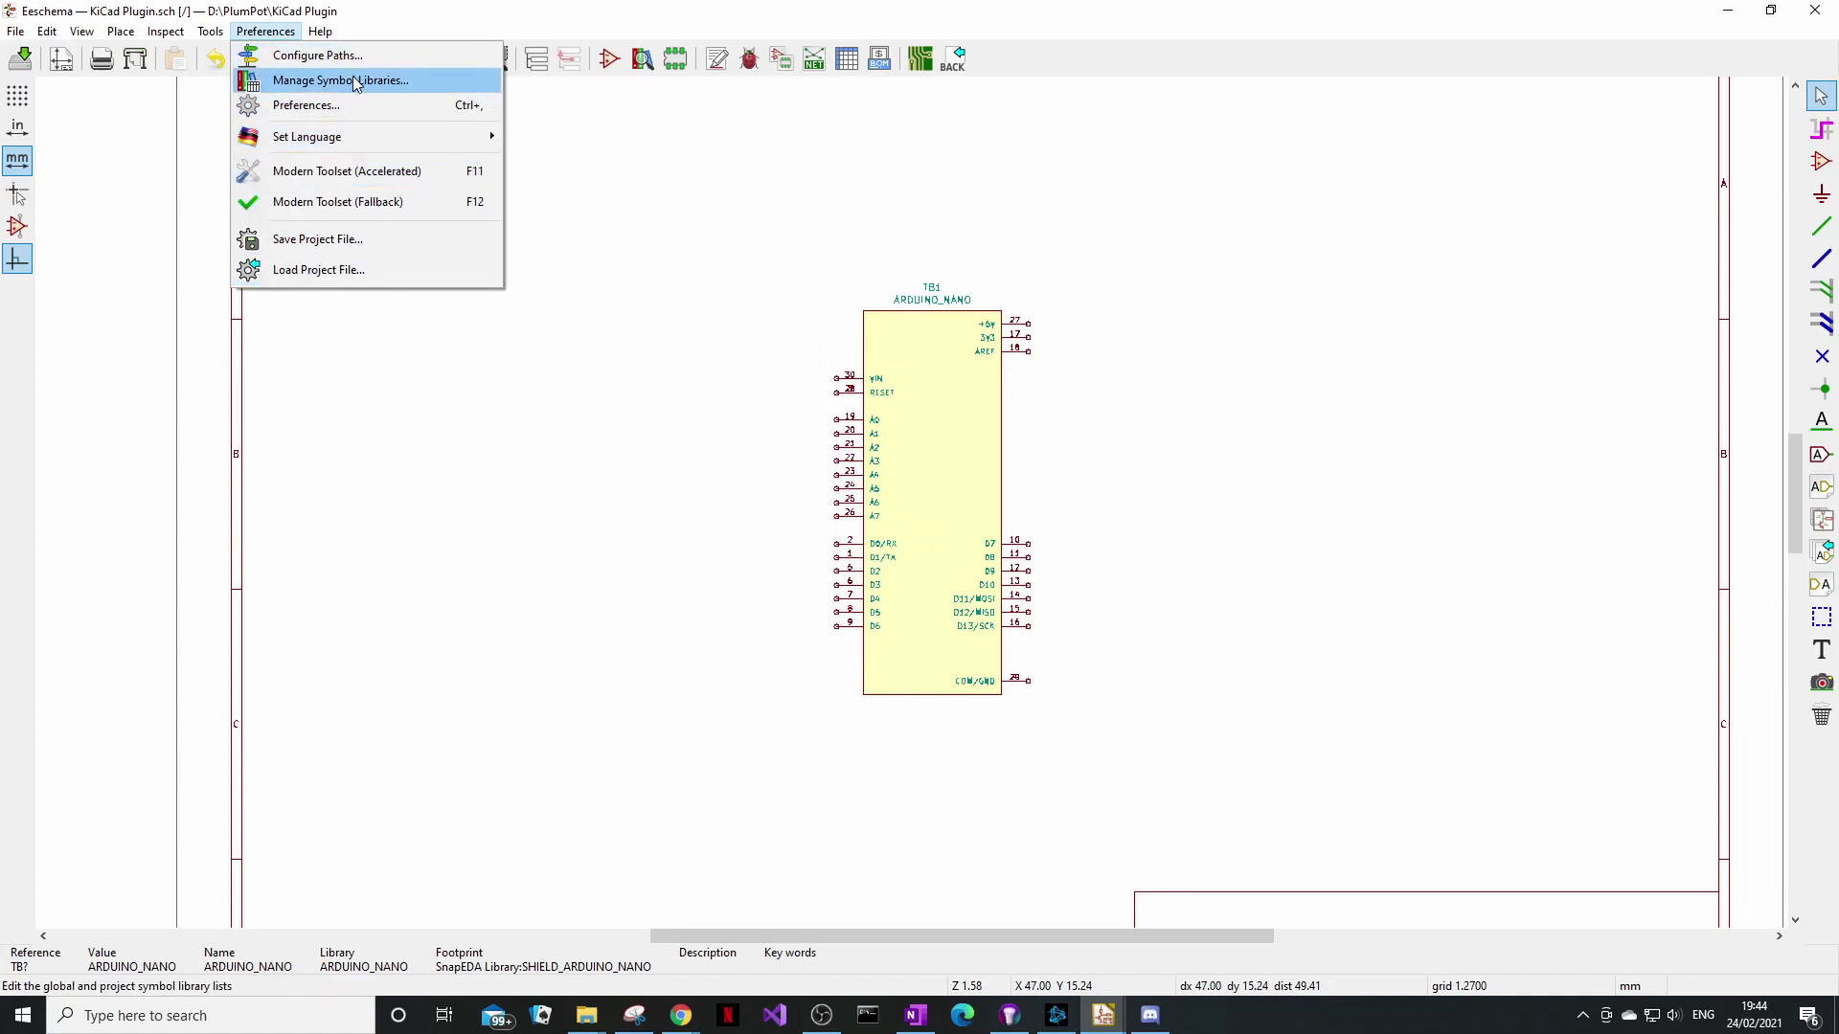
pyautogui.click(1044, 326)
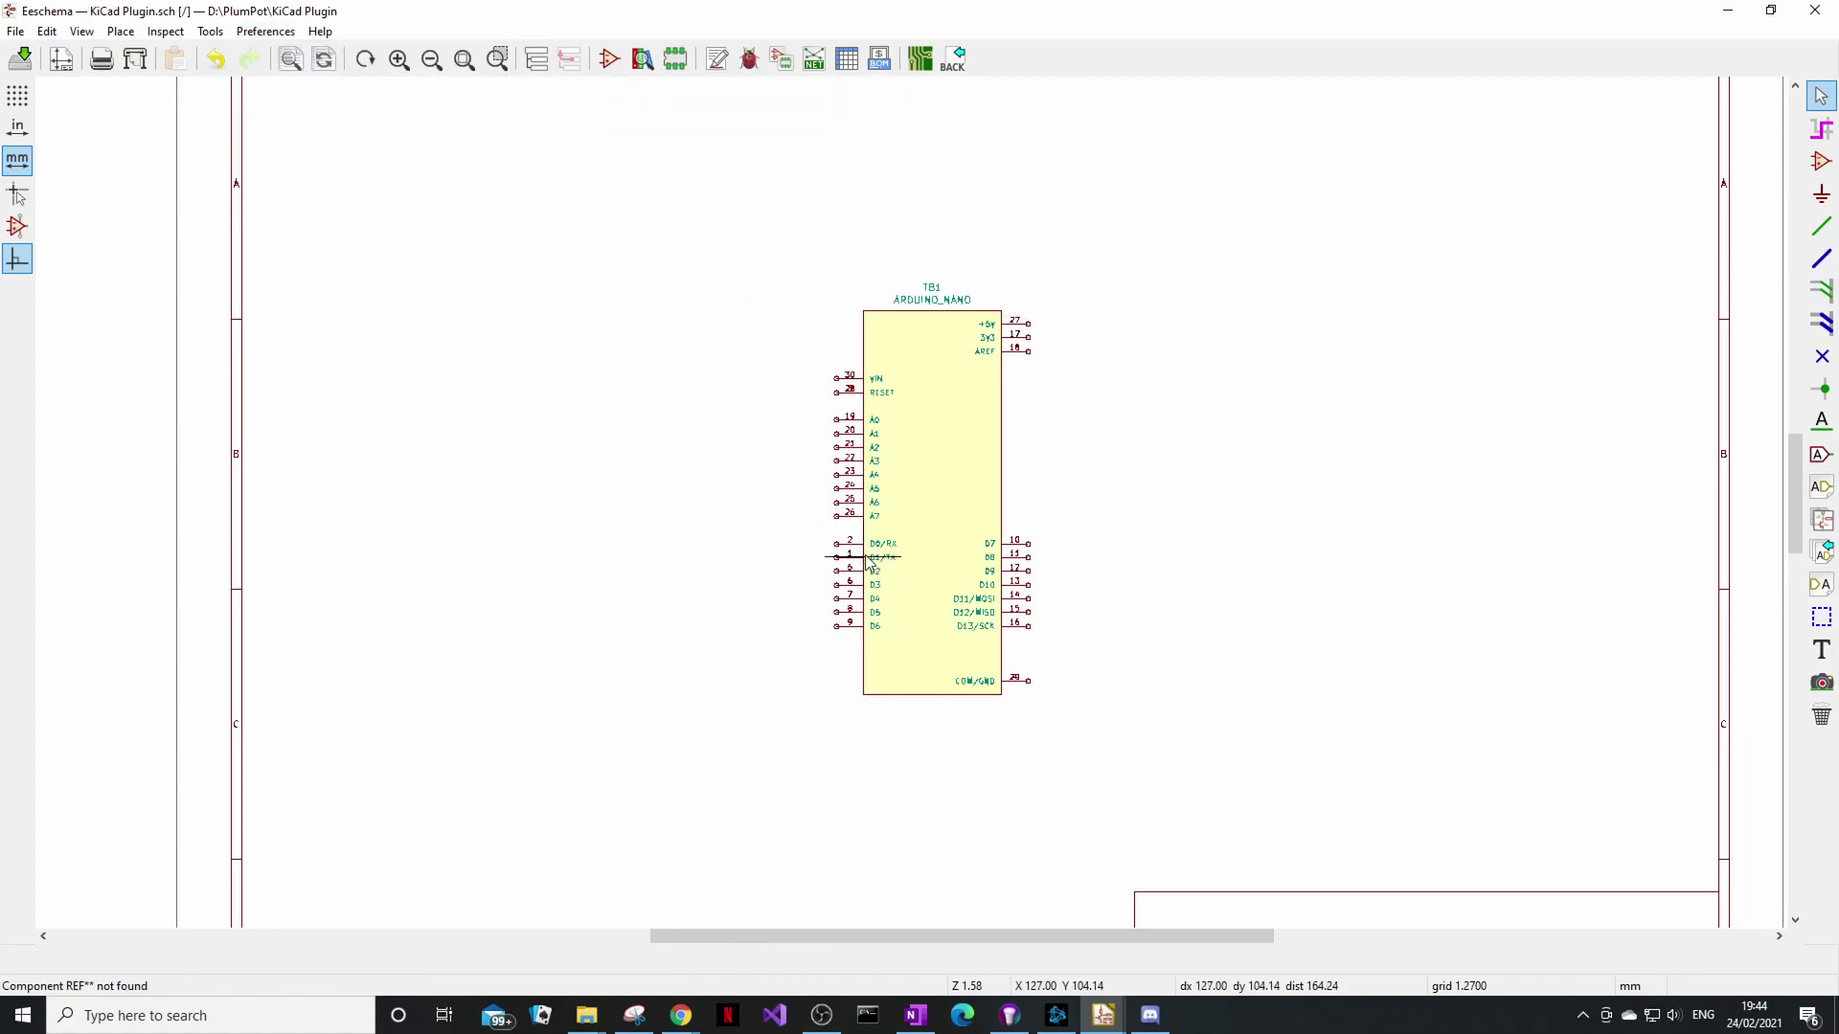
# - In Pcbnew, change the Arduino Nano footprint's reference from REF** to TB1
pyautogui.click(1103, 1015)
pyautogui.click(1229, 934)
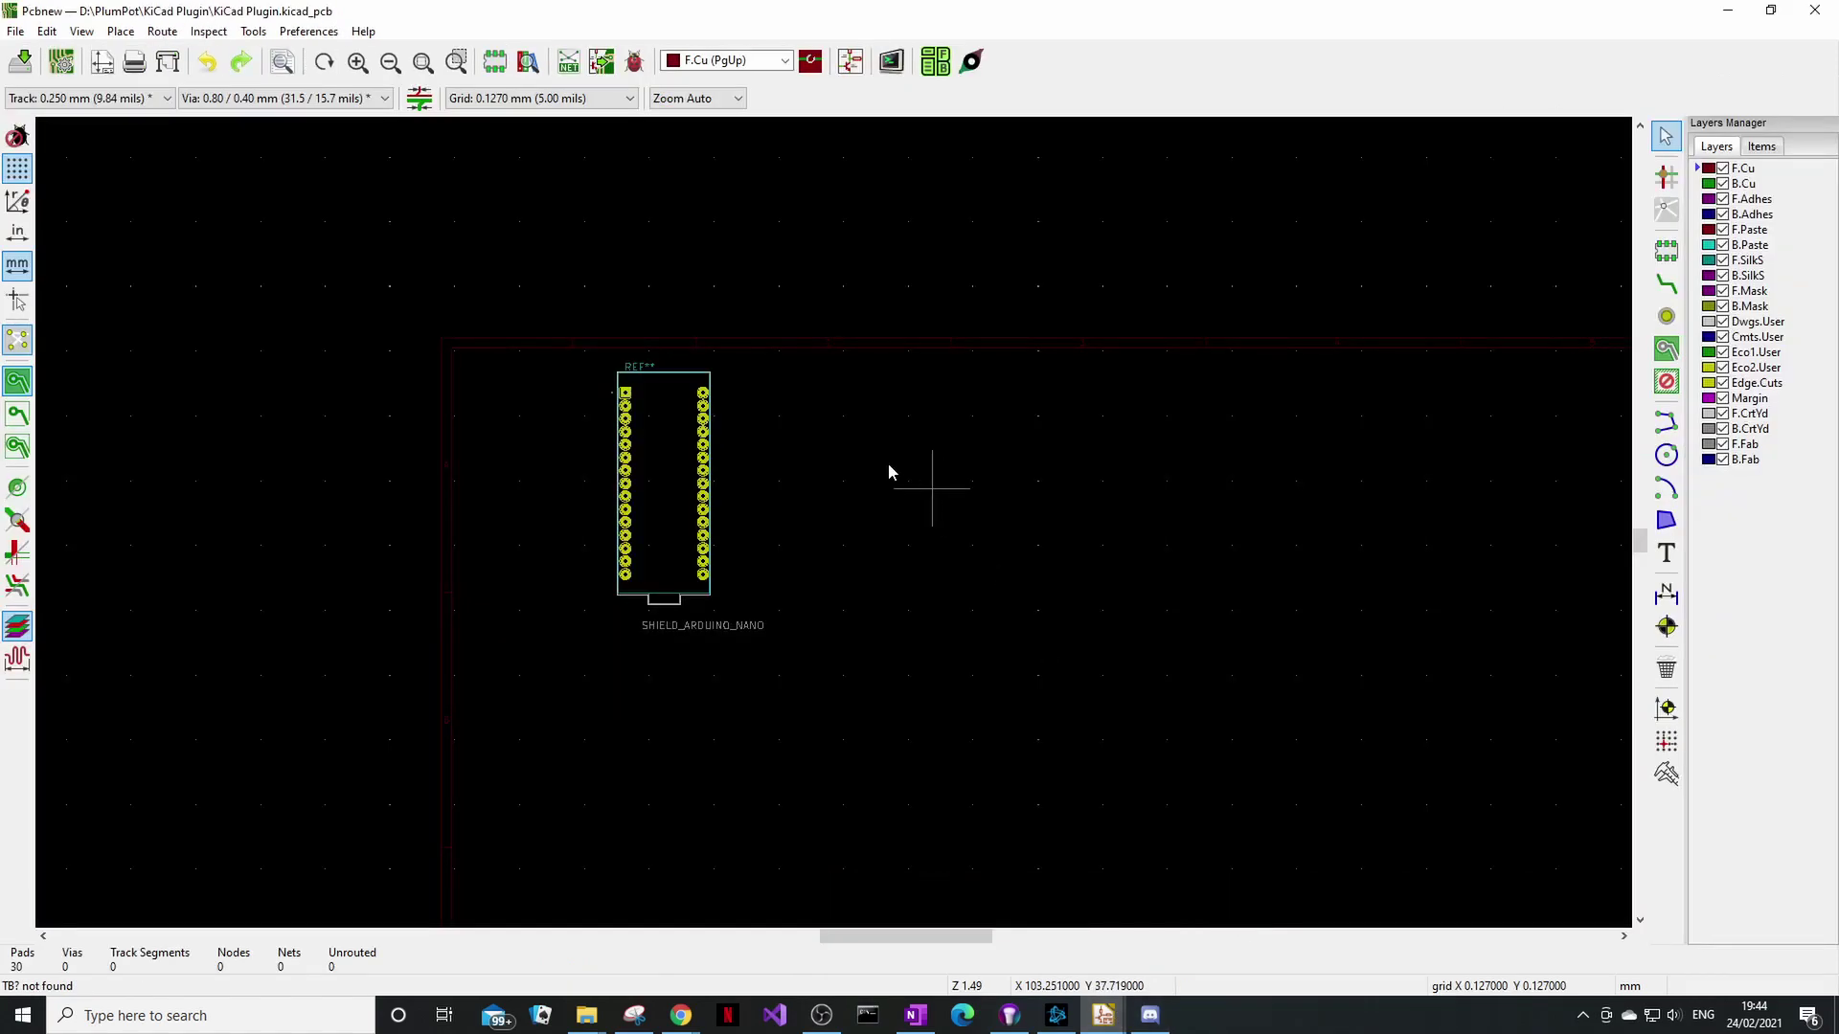
pyautogui.doubleClick(639, 369)
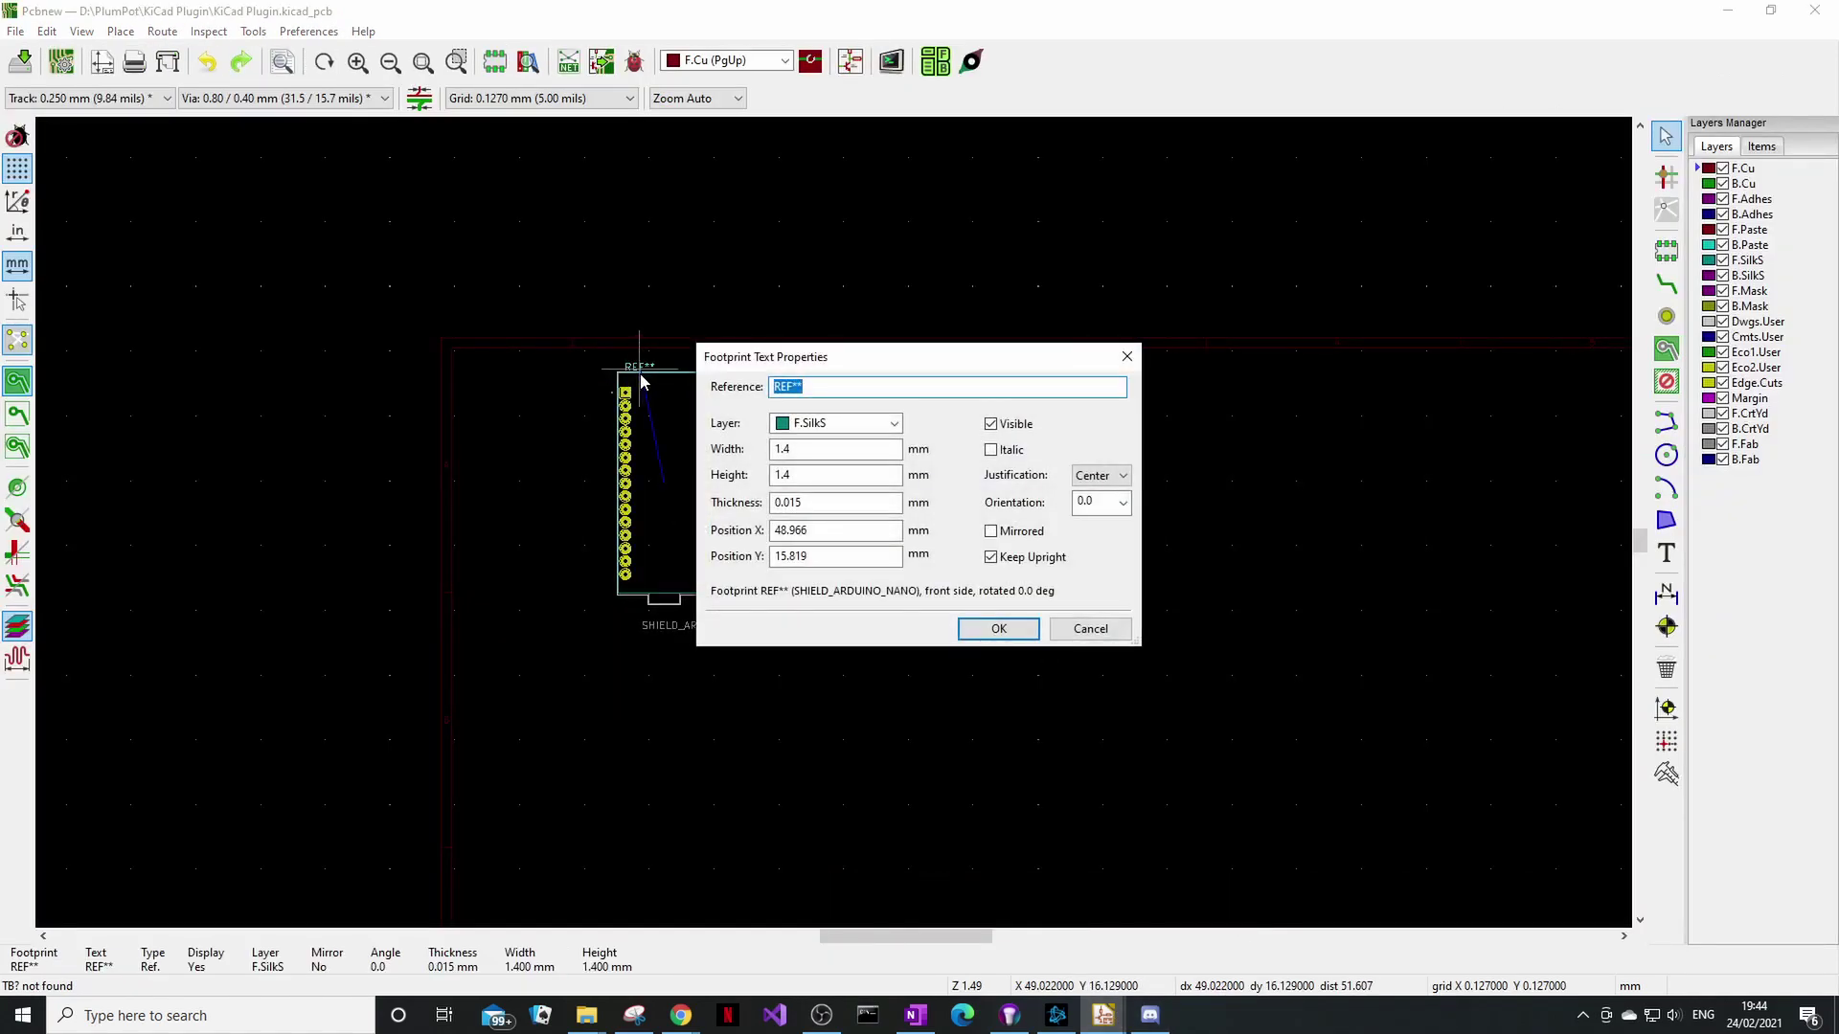
pyautogui.write('TB1')
pyautogui.press('Return')
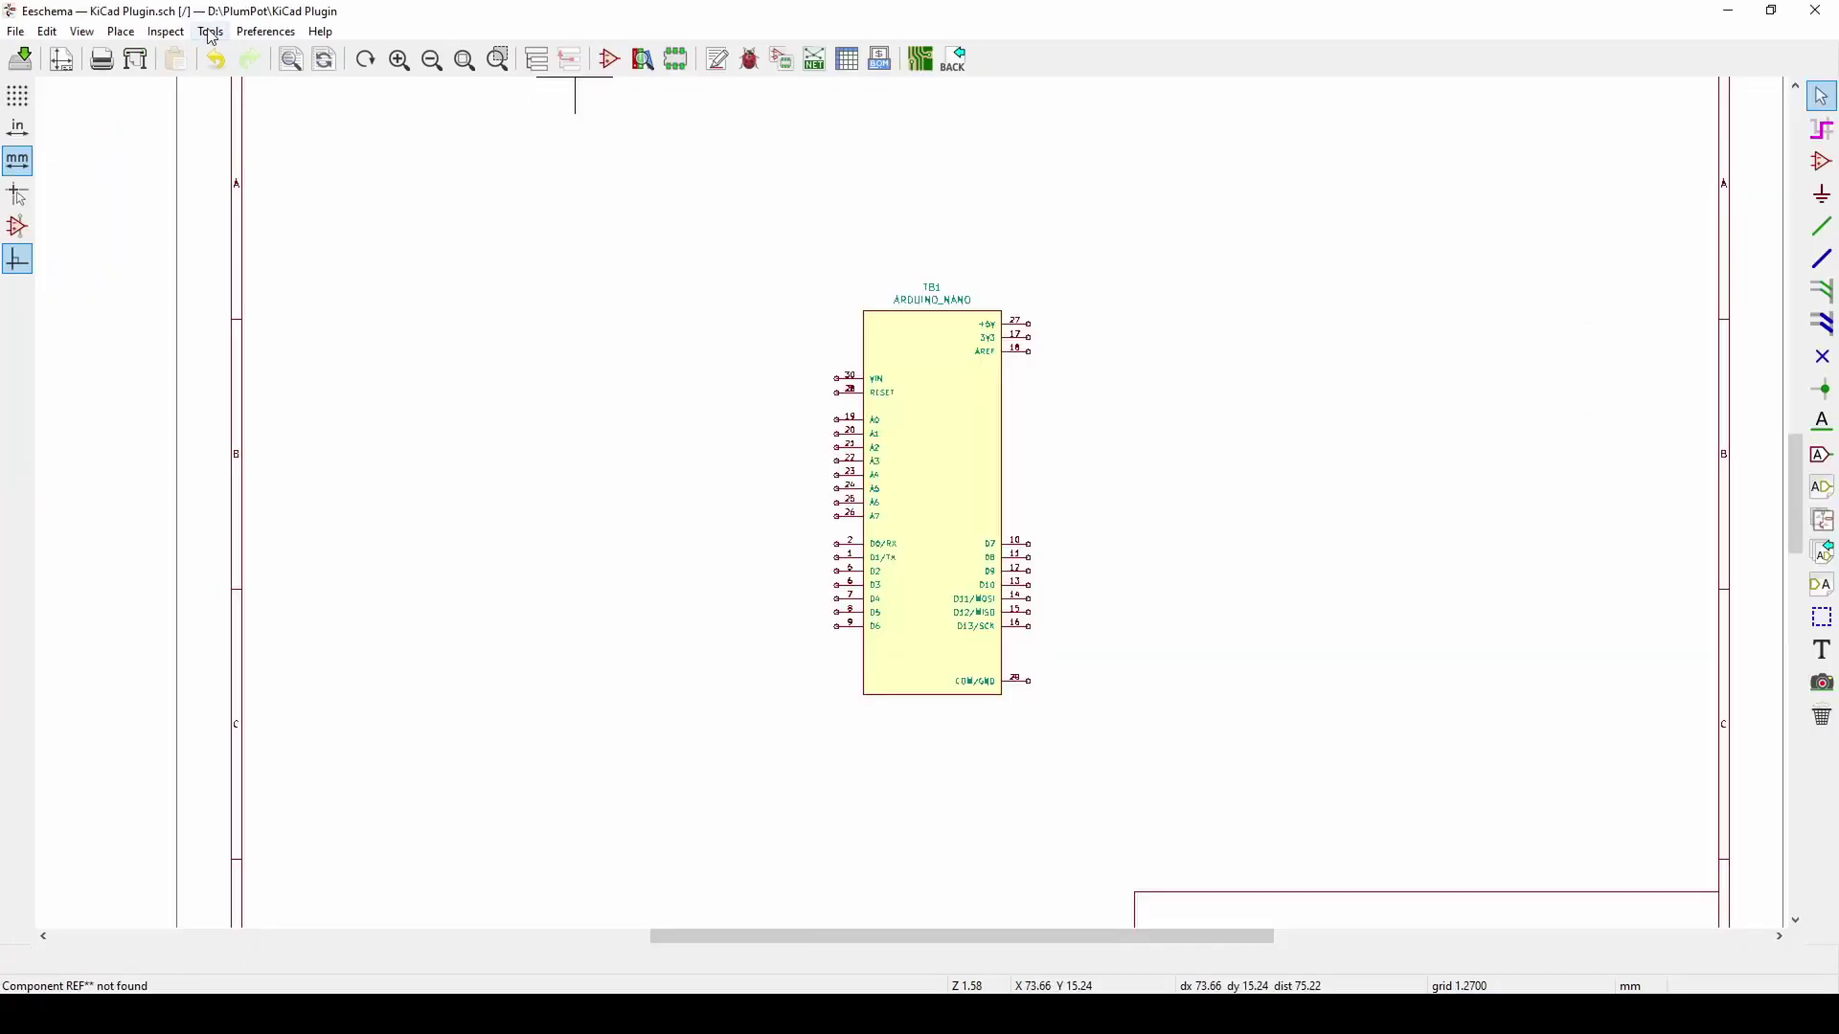
# - Run Update PCB from Schematic with Re-associate footprints by reference and apply the update
pyautogui.click(211, 30)
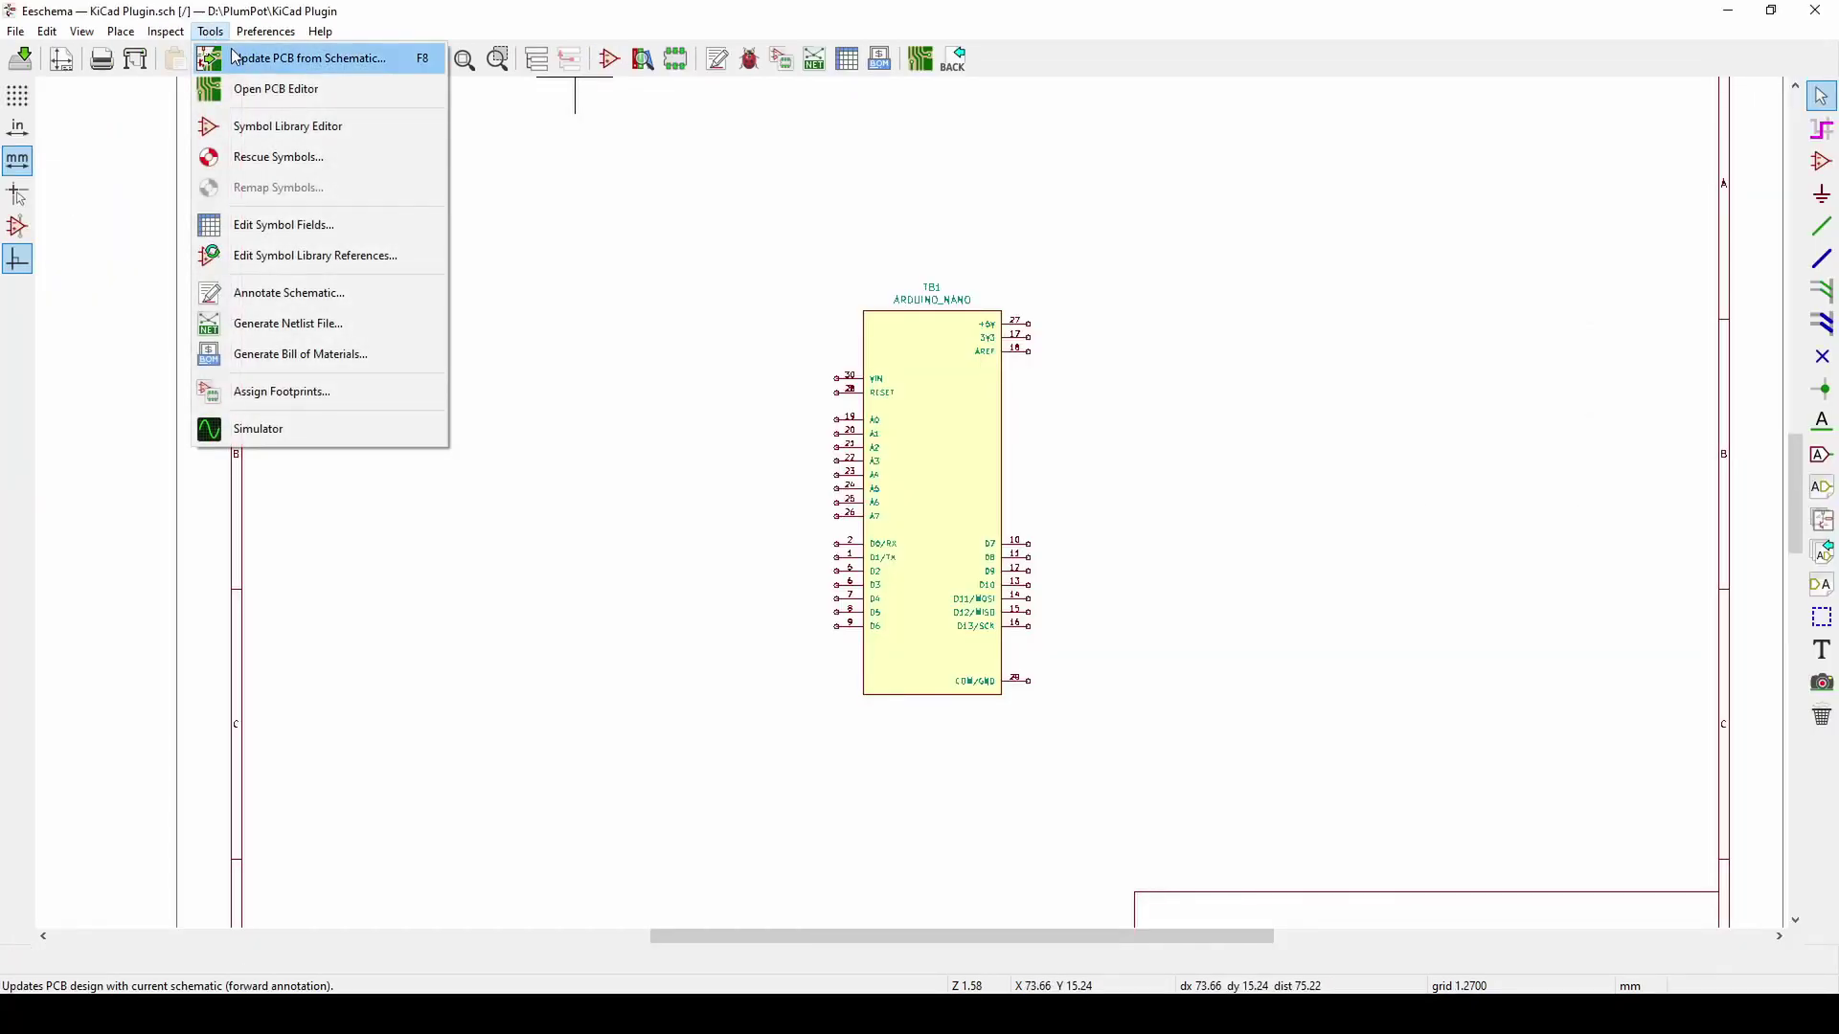
pyautogui.click(233, 56)
pyautogui.click(730, 364)
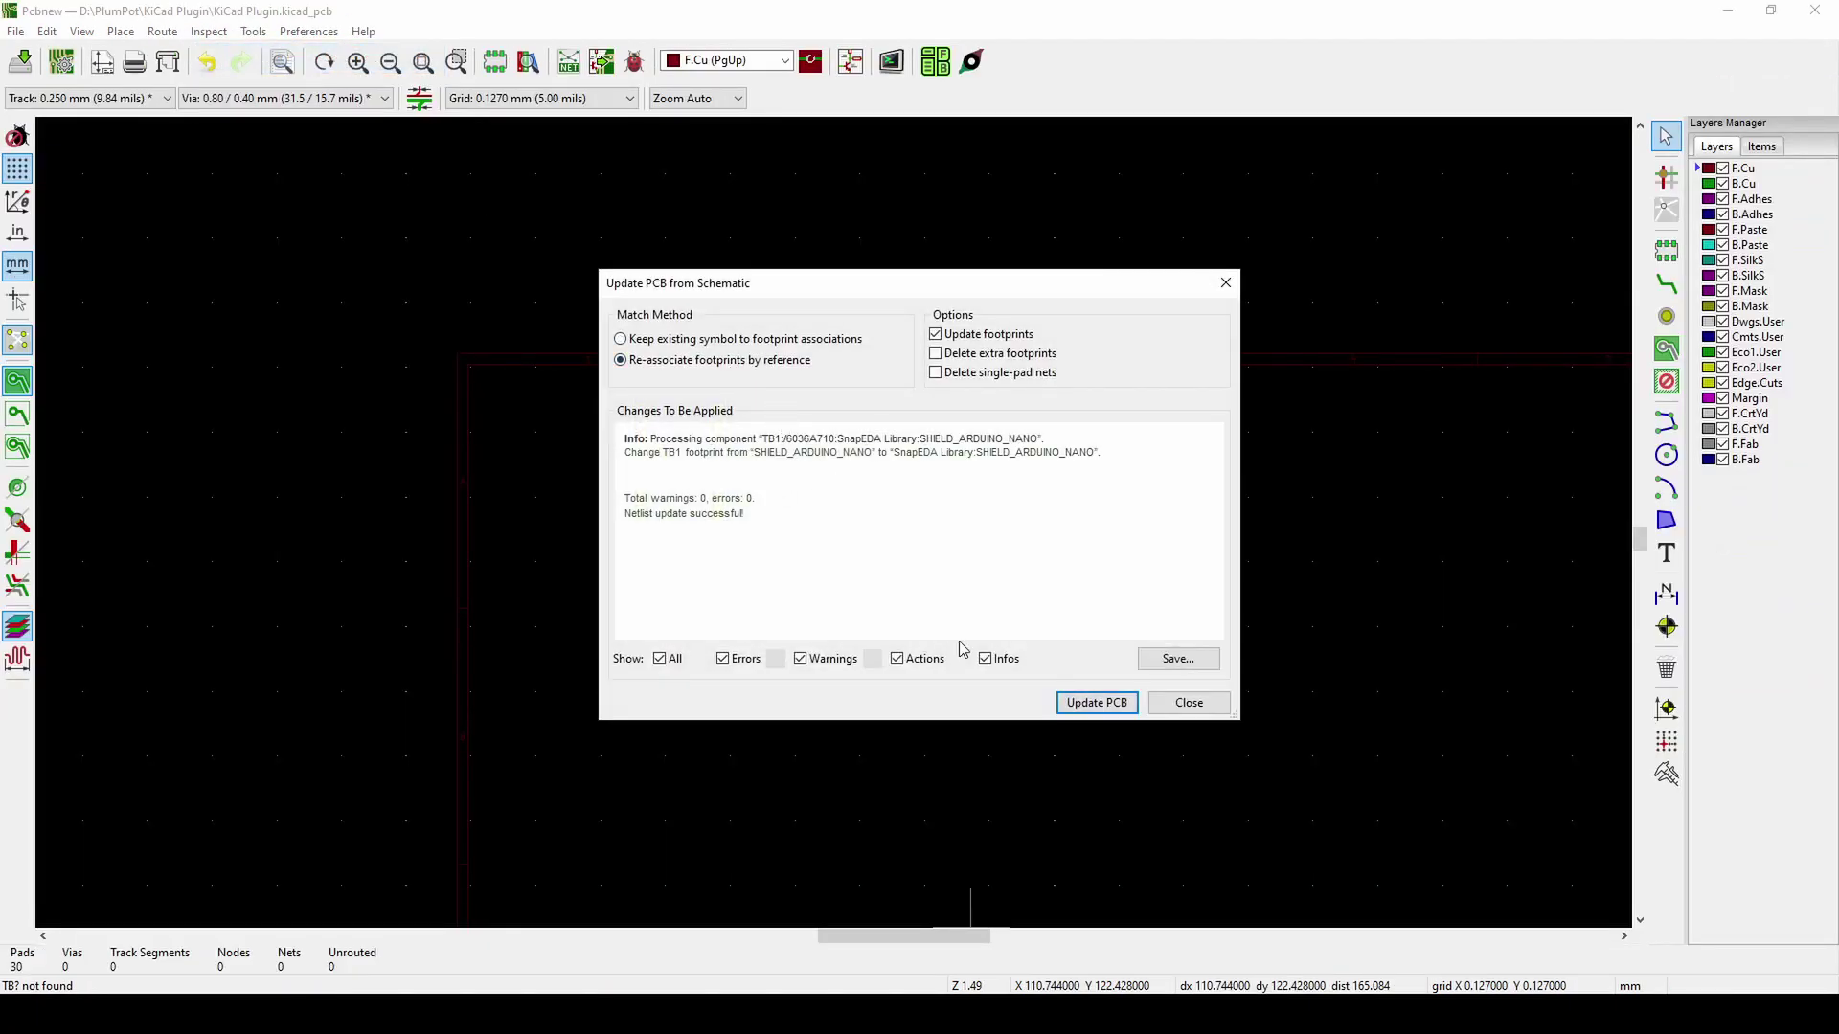
pyautogui.click(1096, 702)
pyautogui.click(1190, 703)
pyautogui.scroll(10, 833, 521)
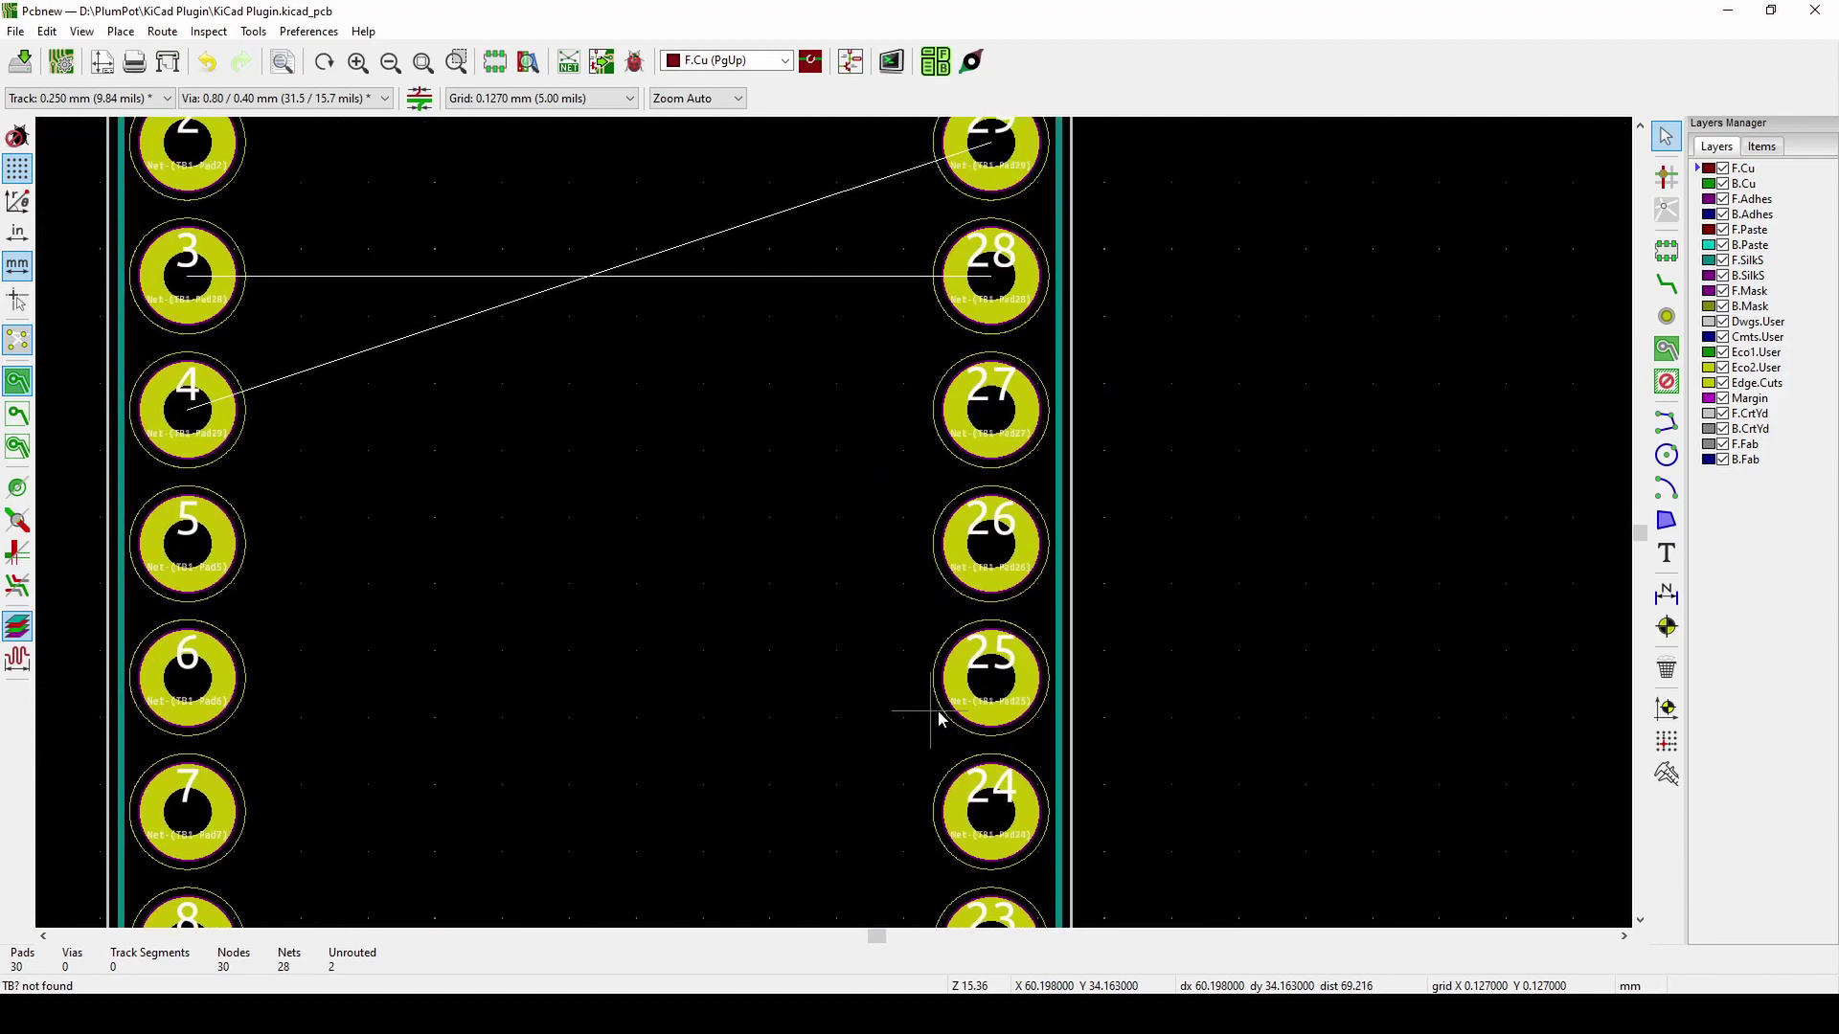
pyautogui.scroll(-5, 935, 446)
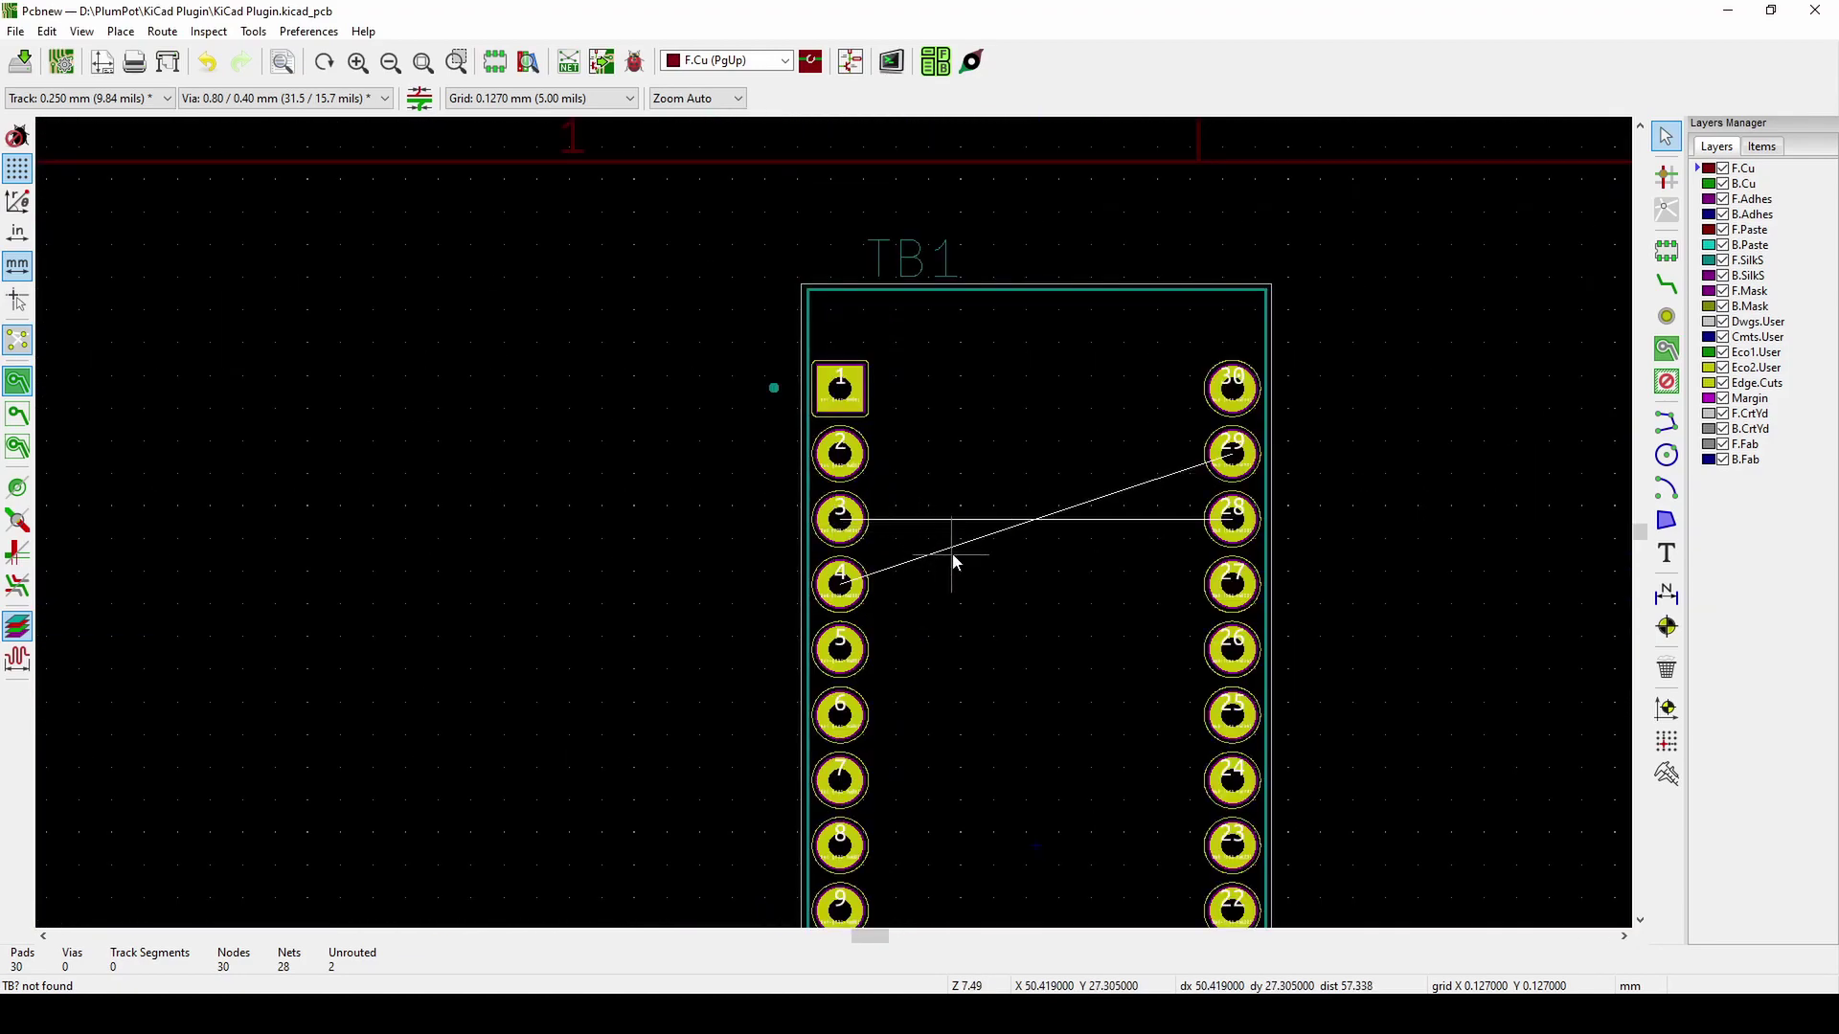
pyautogui.scroll(3, 833, 527)
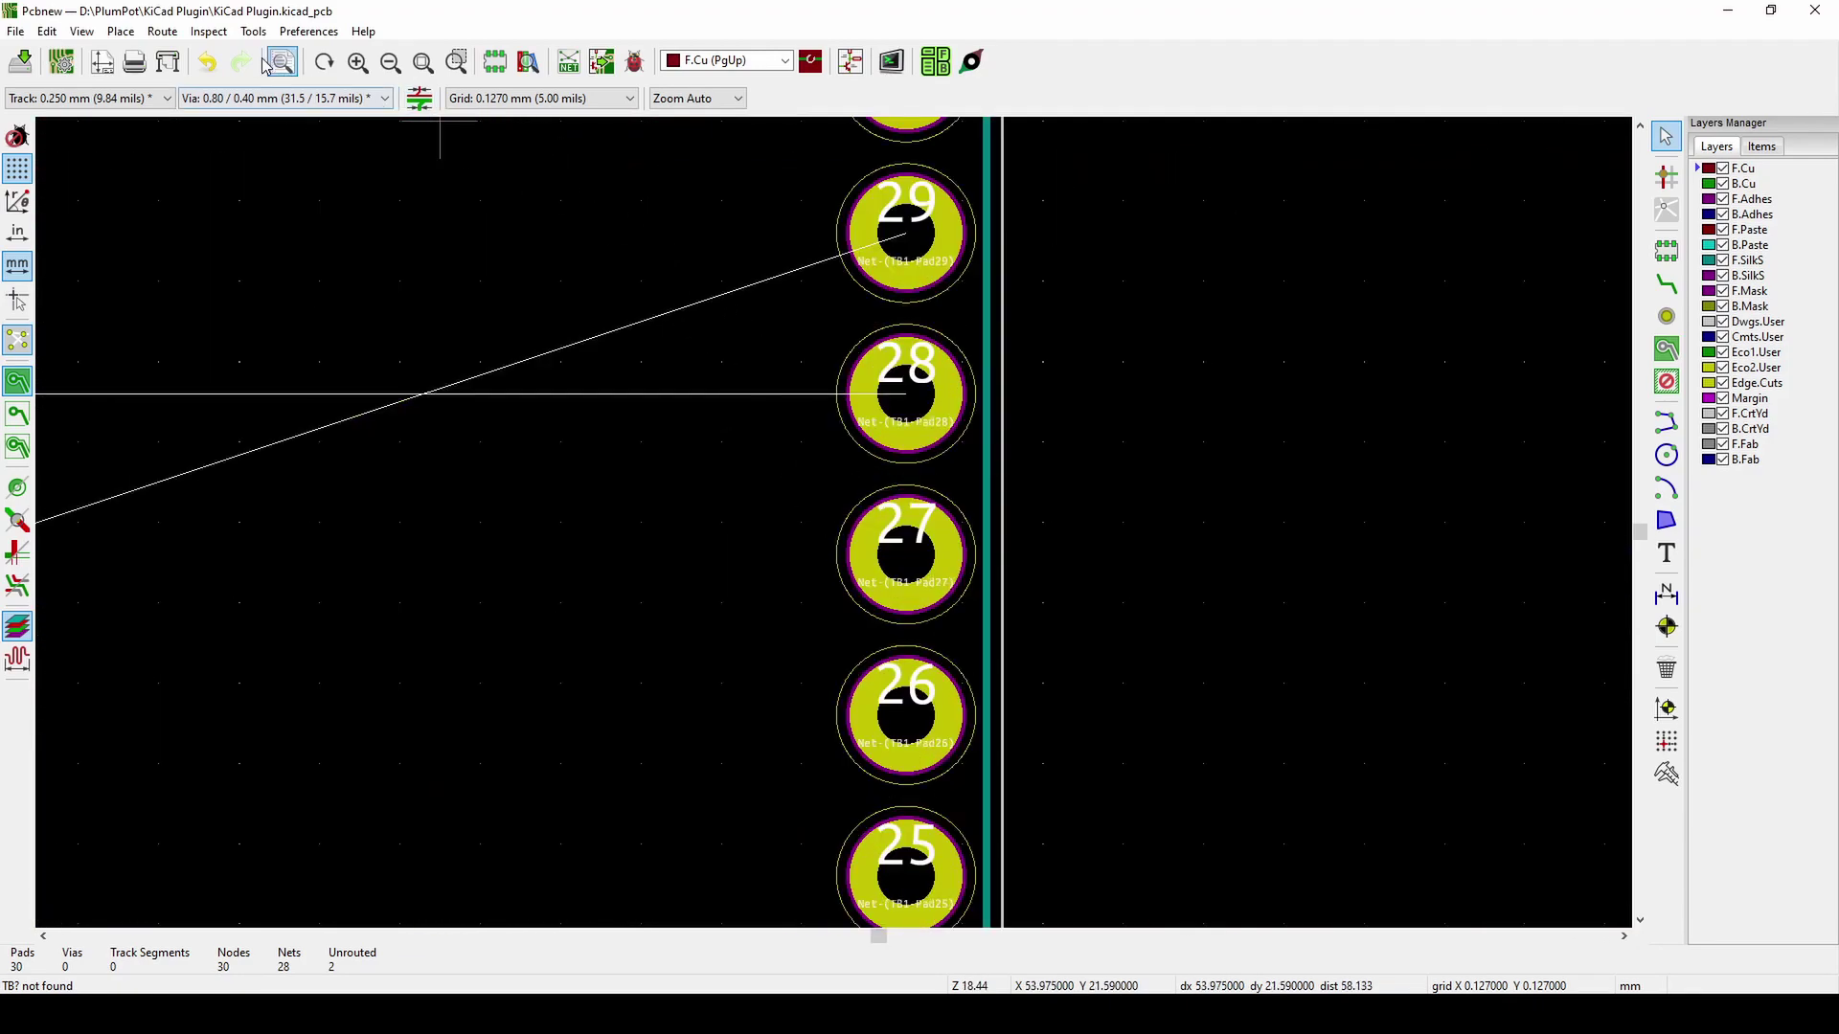
# - Pan to the TB1 symbol's lower pins and check which items sit at pin 29
pyautogui.click(1417, 924)
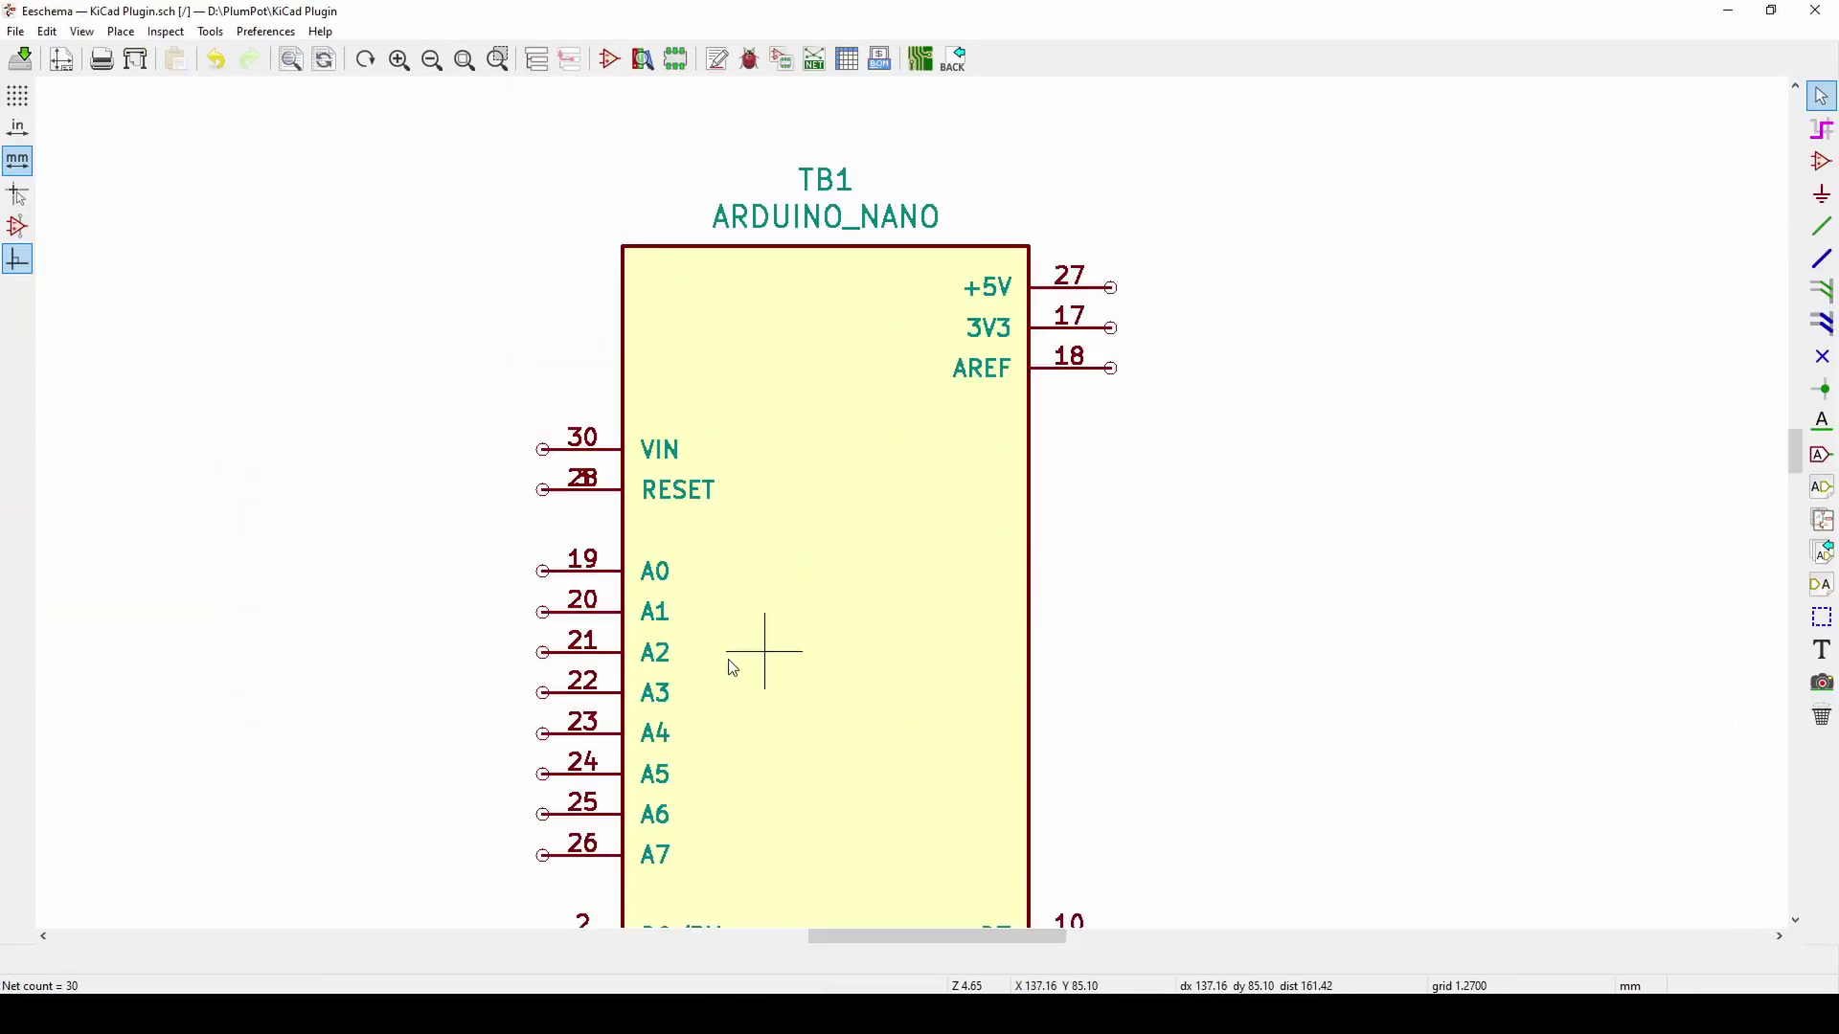
pyautogui.scroll(-3, 738, 649)
pyautogui.scroll(-2, 444, 526)
pyautogui.hscroll(3, 444, 526)
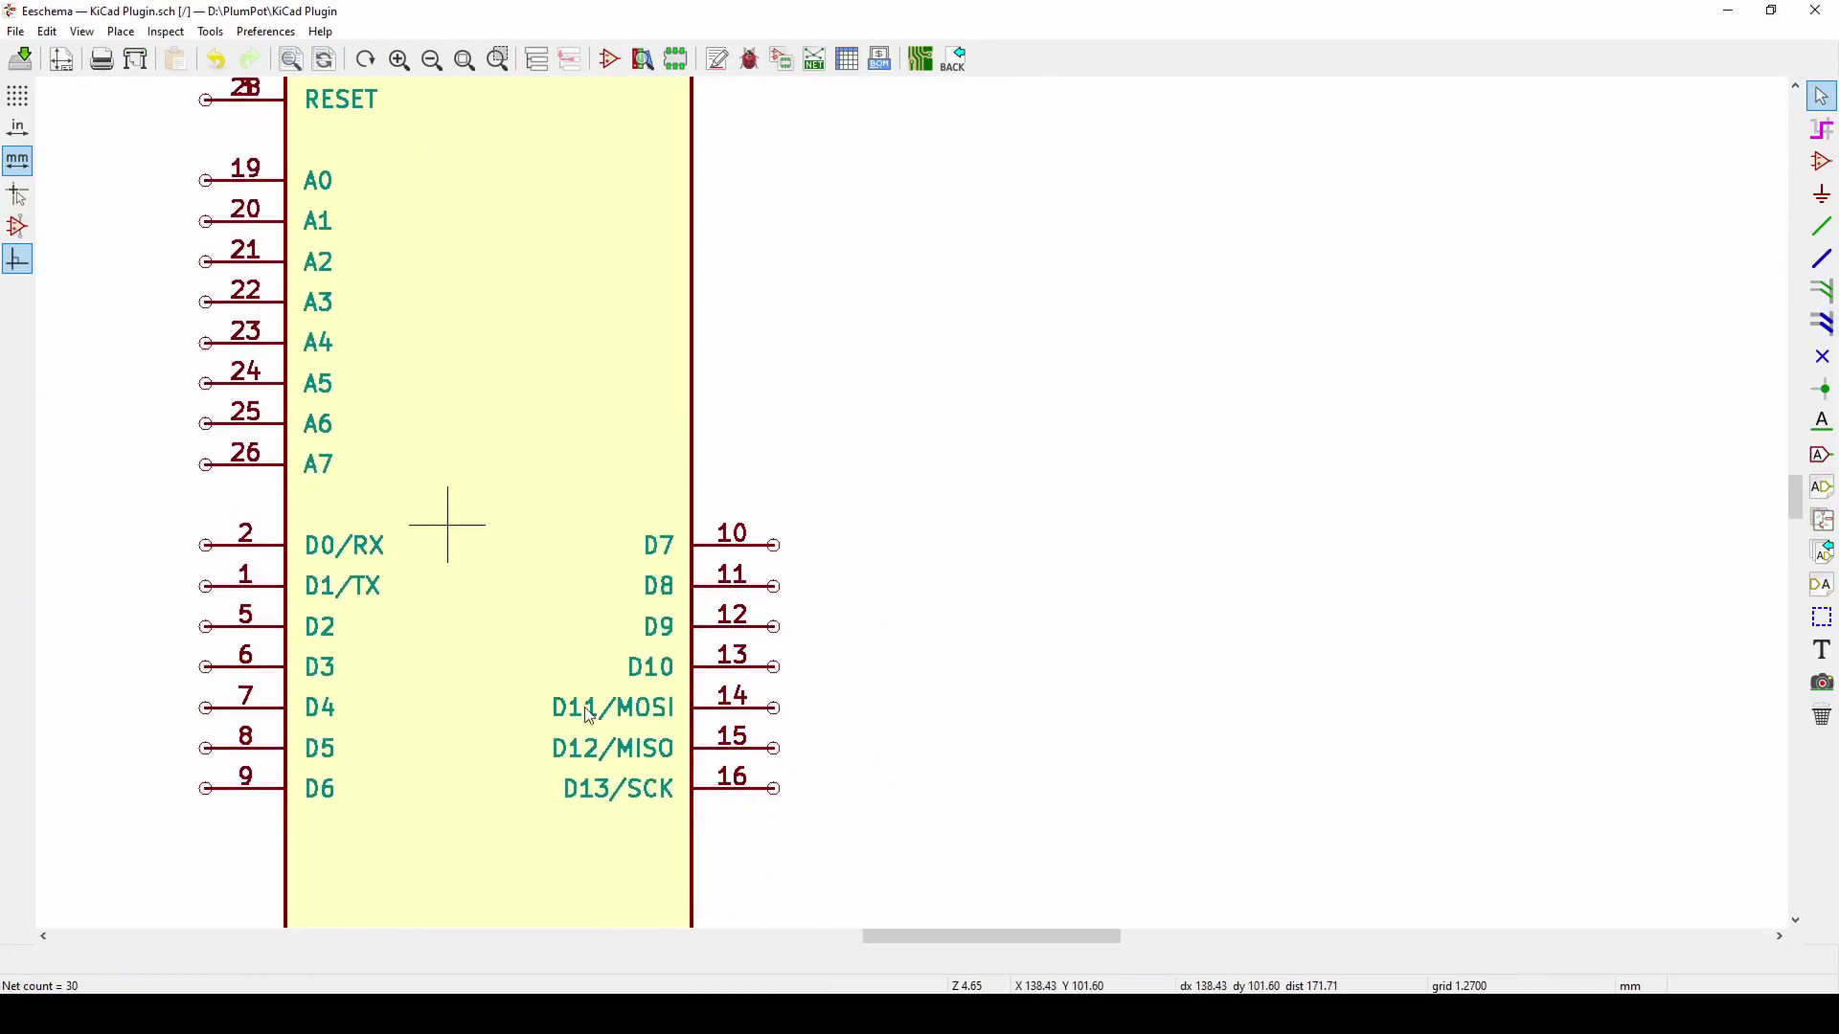
pyautogui.scroll(-2, 670, 772)
pyautogui.hscroll(1, 670, 772)
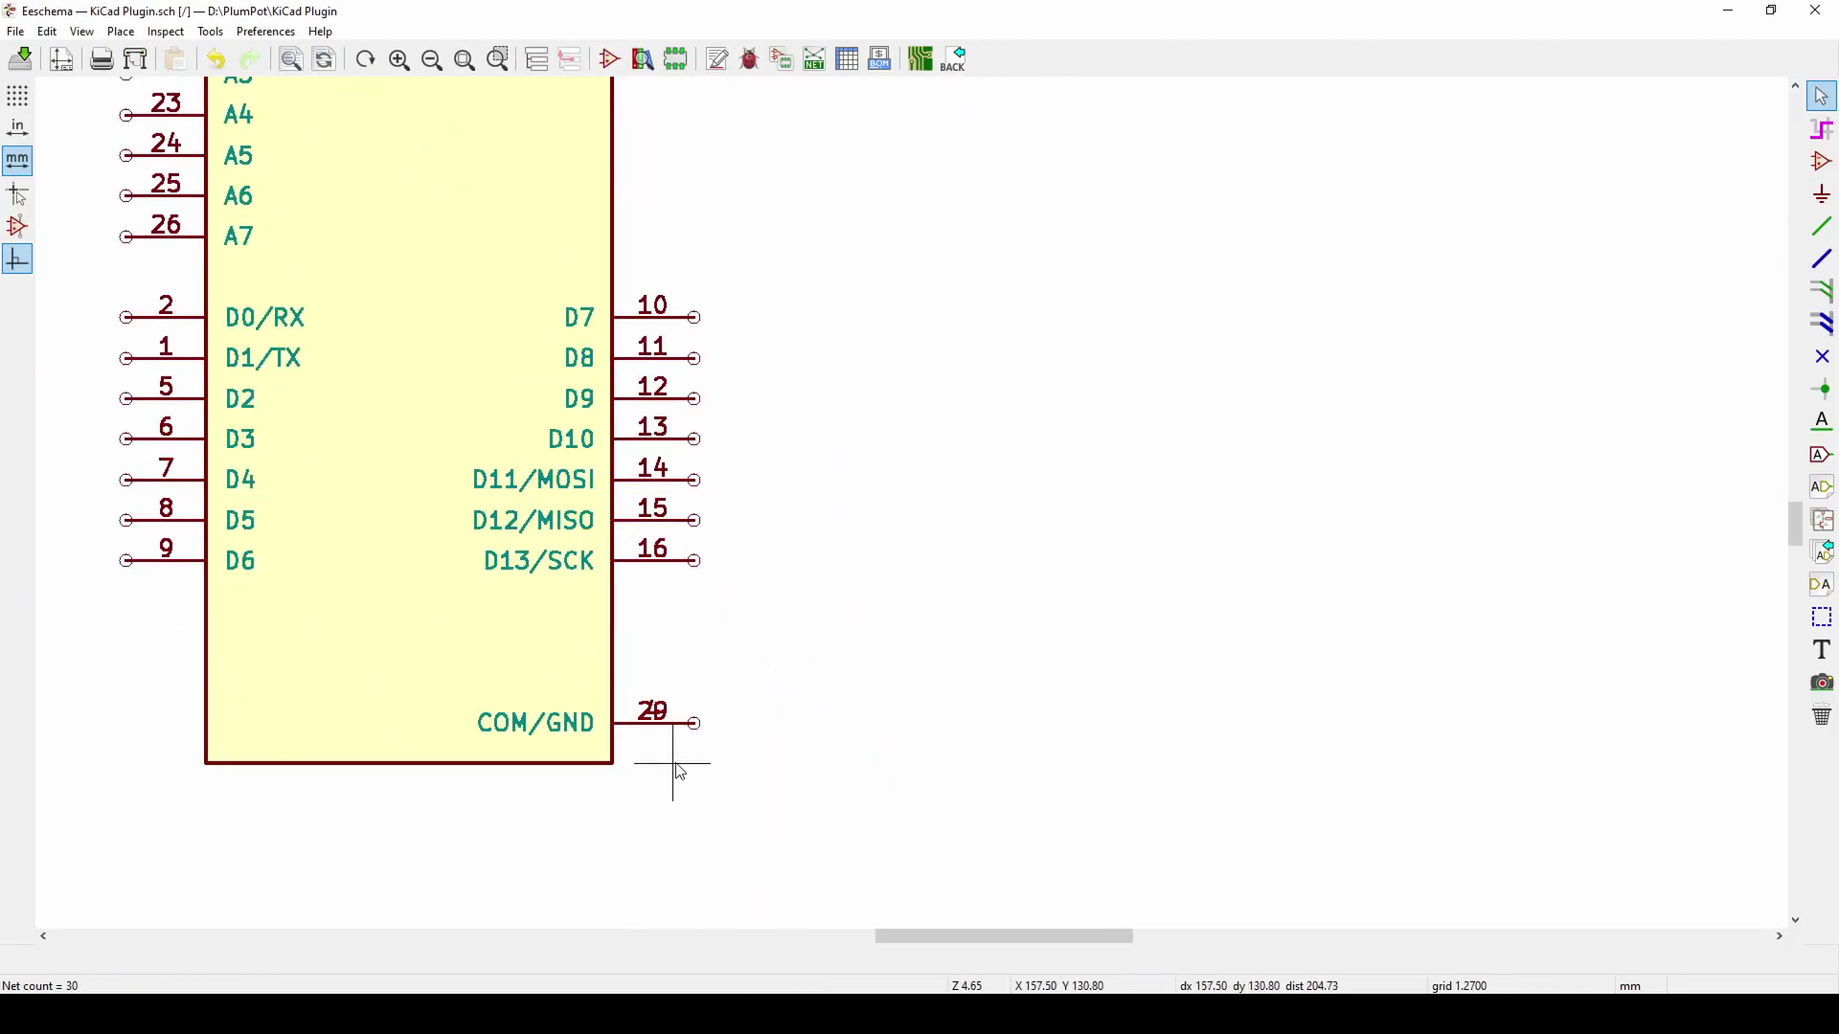
pyautogui.click(659, 713)
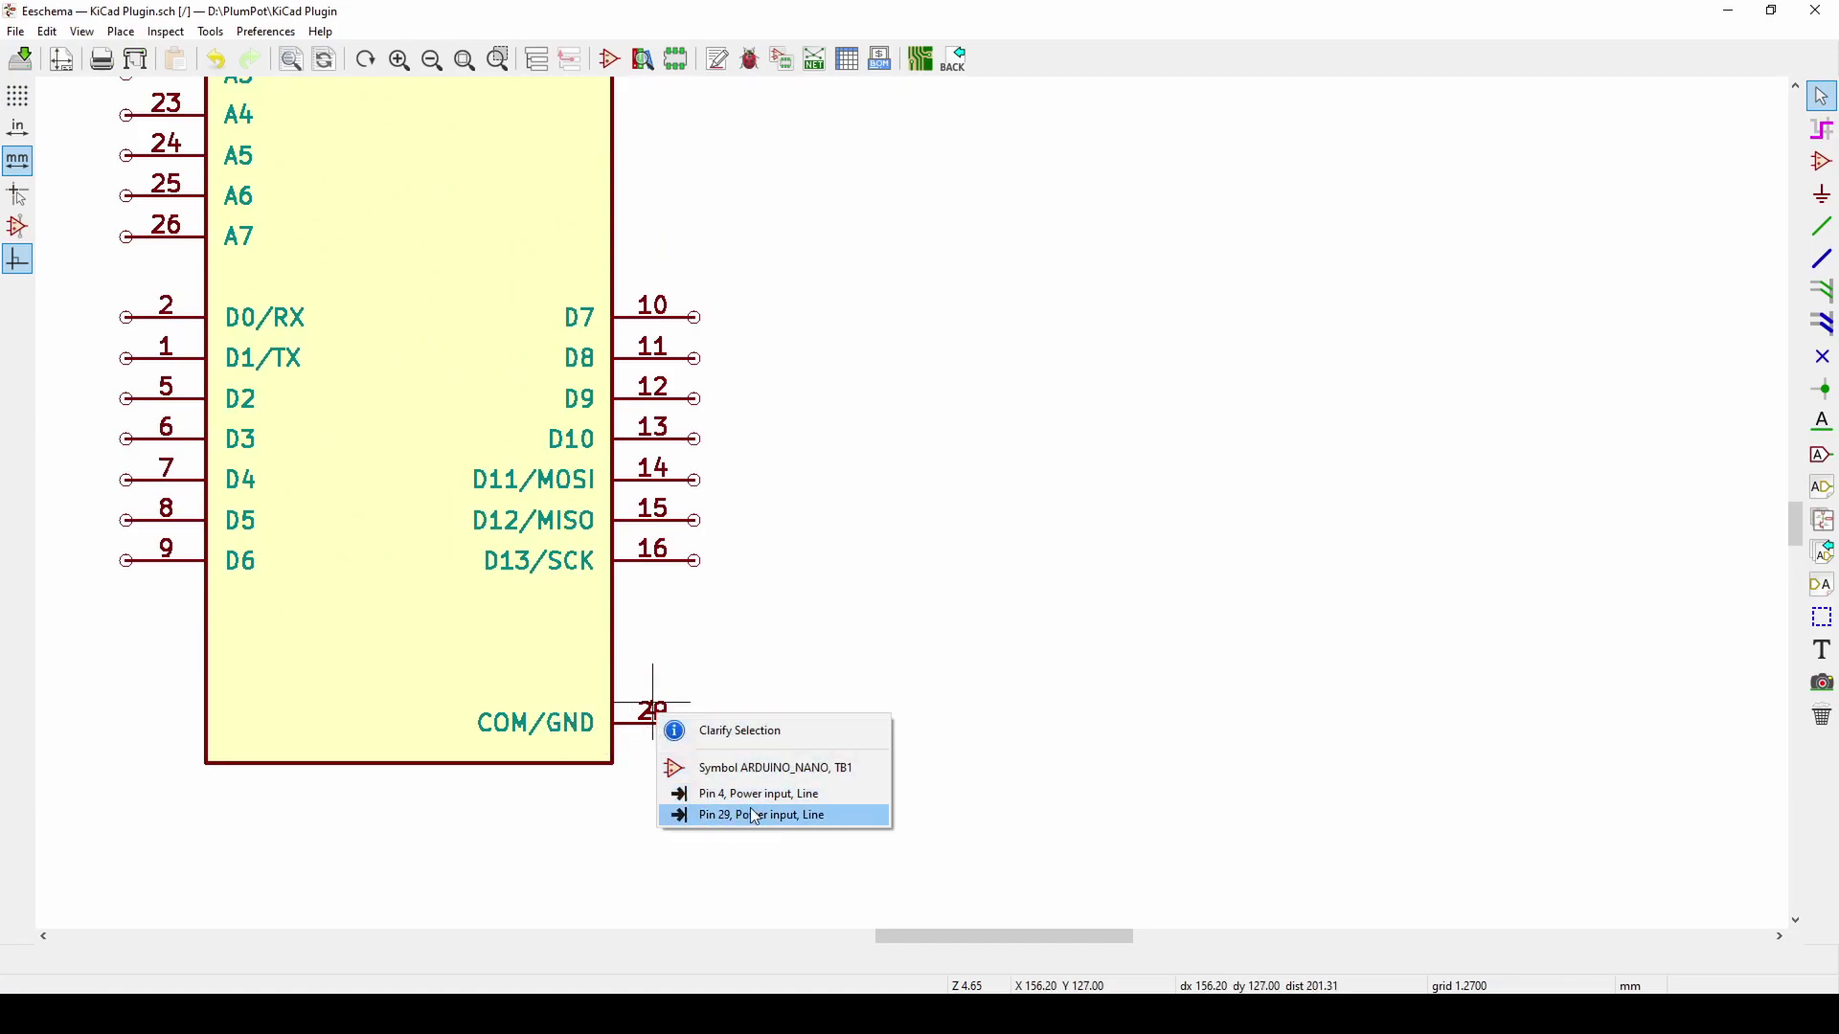
pyautogui.click(772, 851)
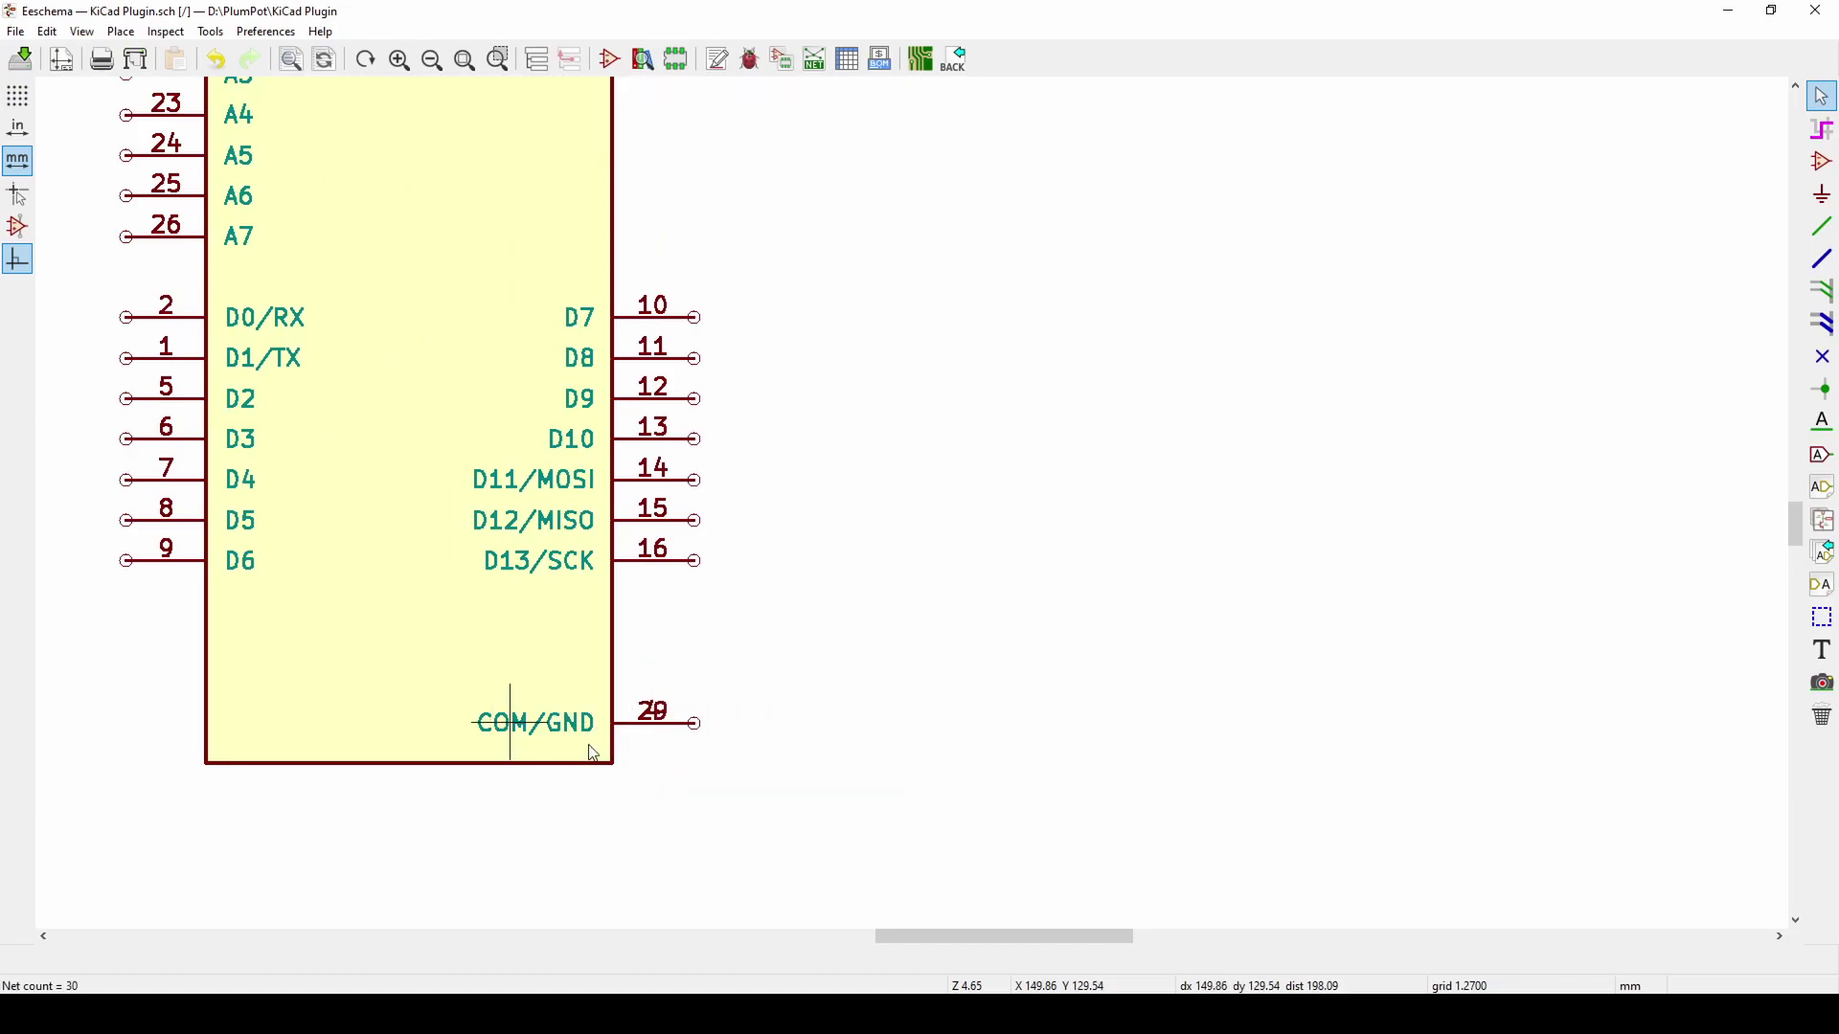
# - Bring the TB1 ARDUINO_NANO title into view and inspect the overlapping items at the RESET pin
pyautogui.moveTo(600, 713); pyautogui.dragTo(704, 802, button='middle')
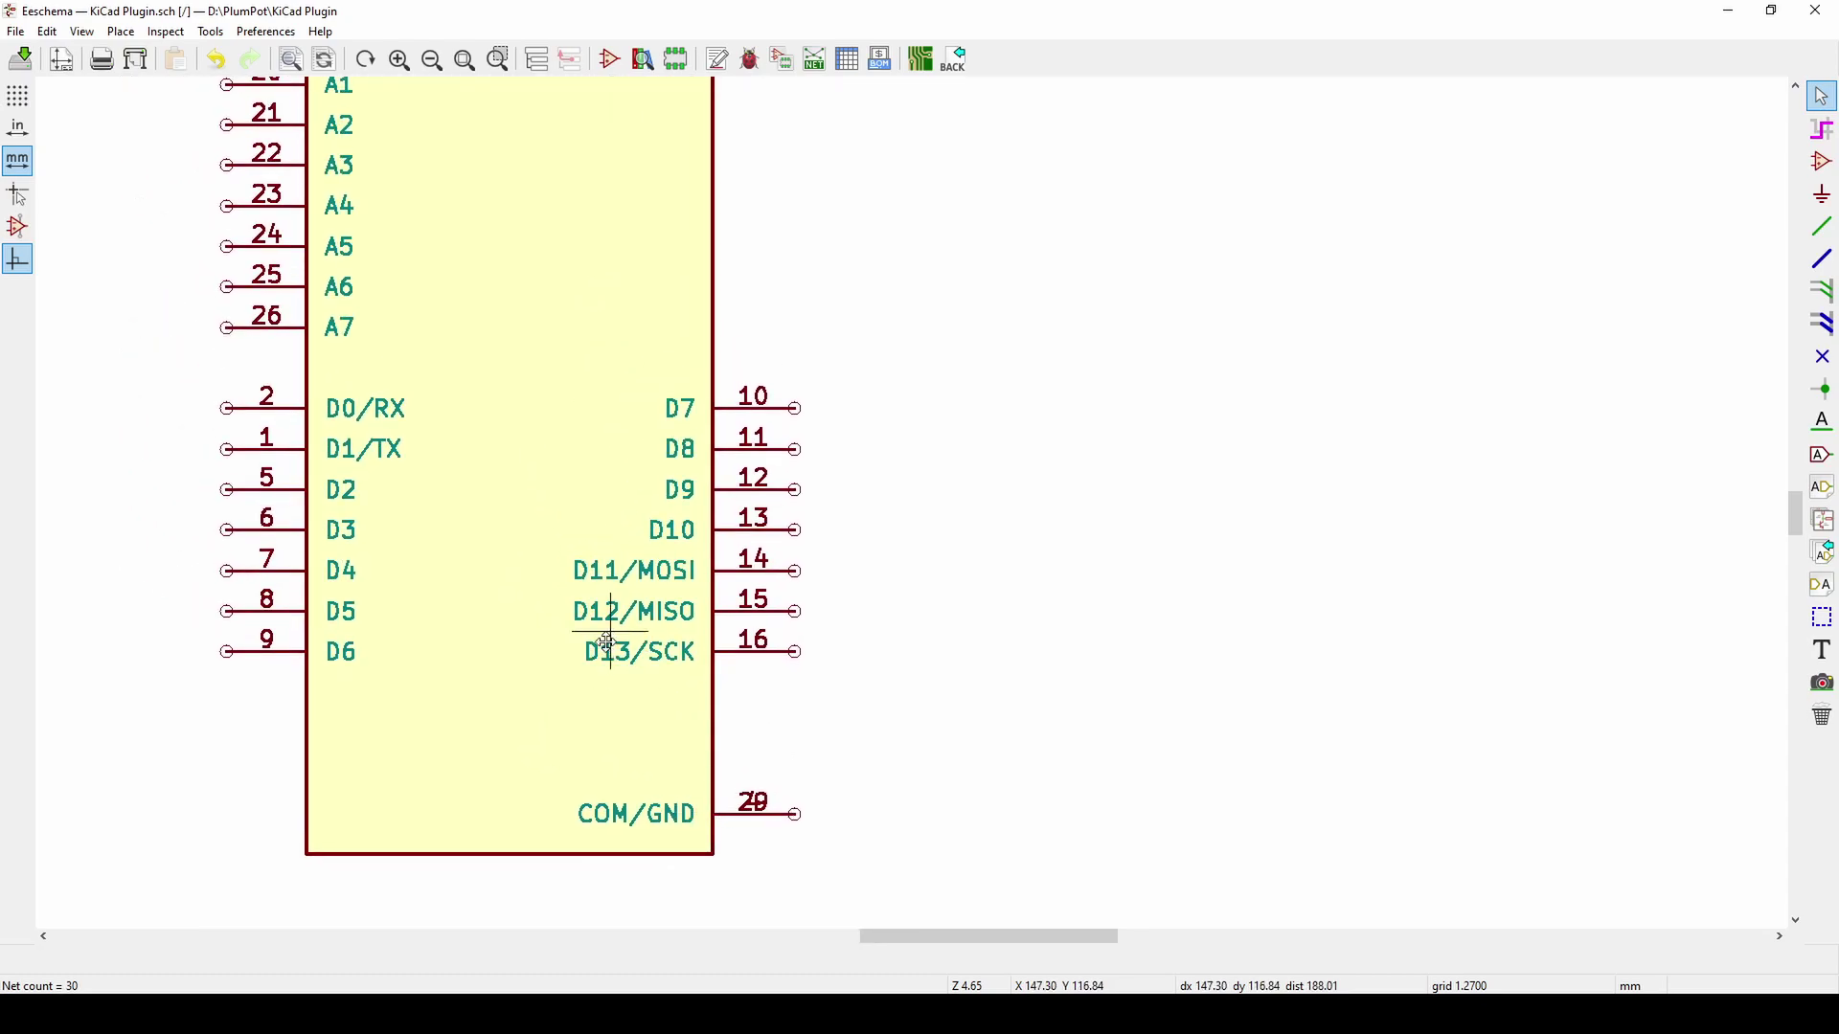
pyautogui.moveTo(607, 639); pyautogui.dragTo(609, 616, button='middle')
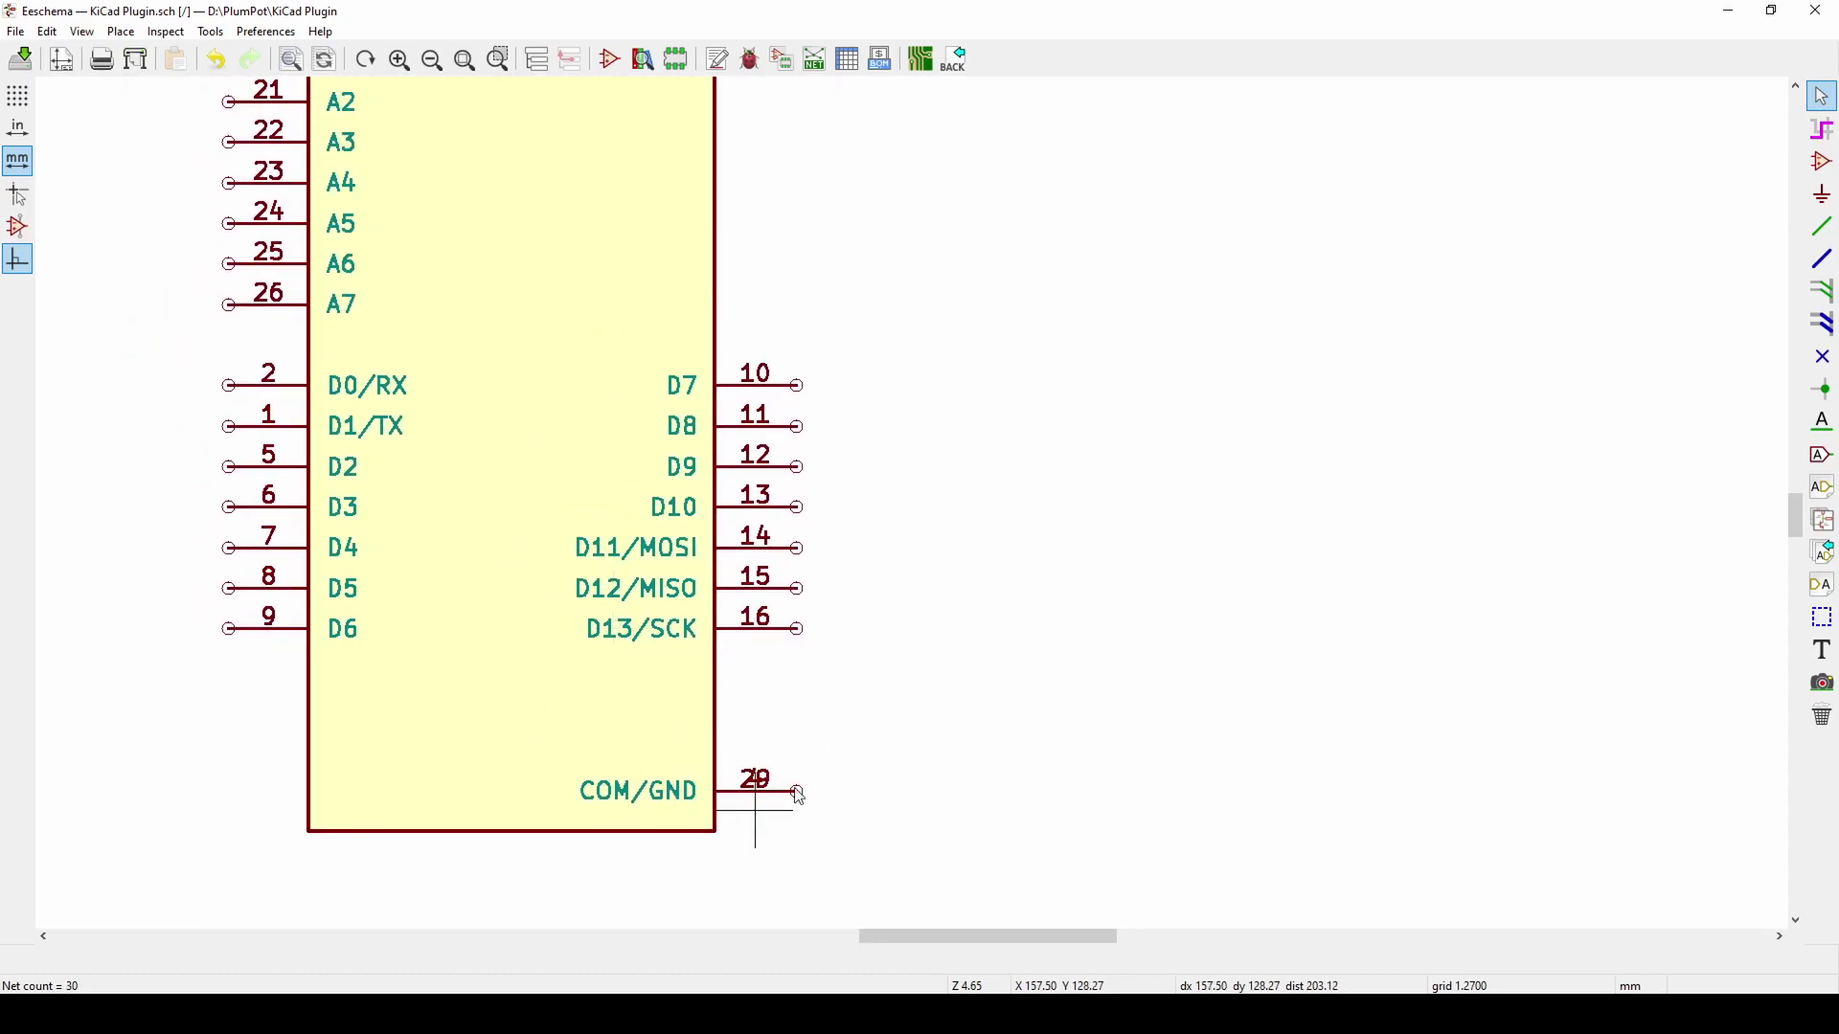
pyautogui.moveTo(492, 399); pyautogui.dragTo(808, 821, button='middle')
pyautogui.moveTo(575, 362); pyautogui.dragTo(589, 502, button='middle')
pyautogui.scroll(1, 589, 502)
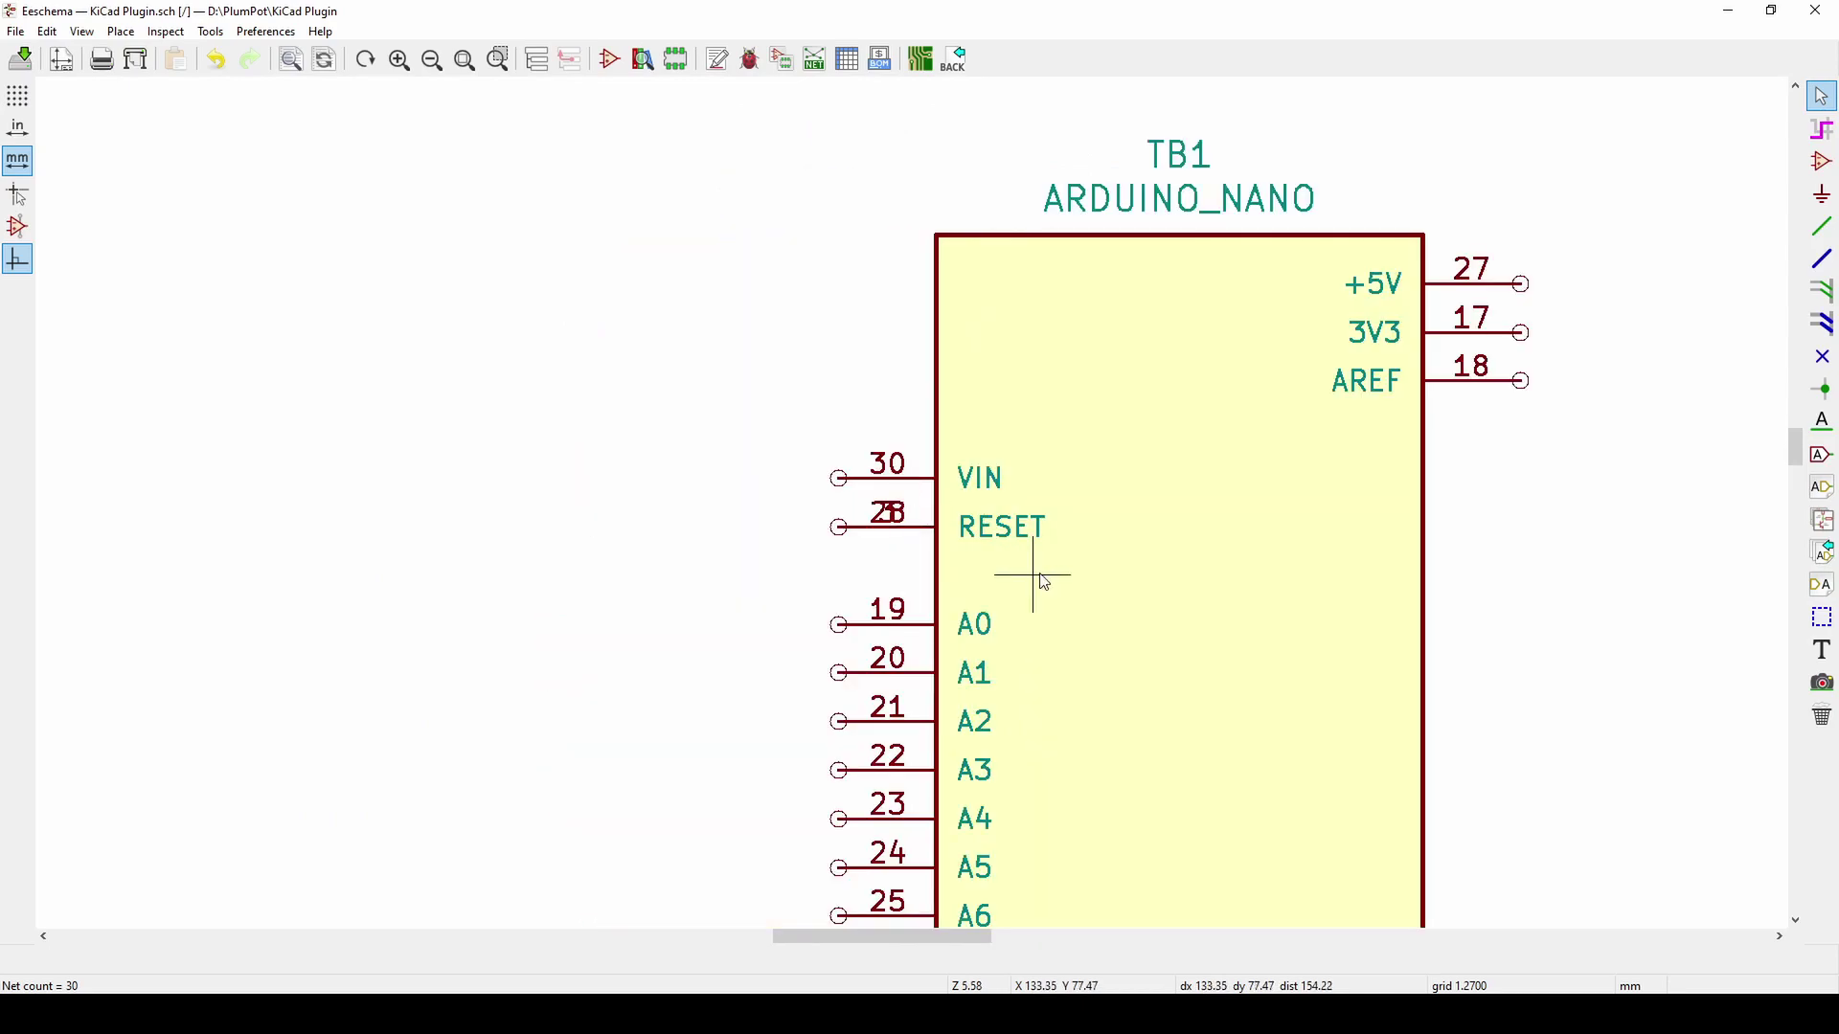
pyautogui.click(886, 500)
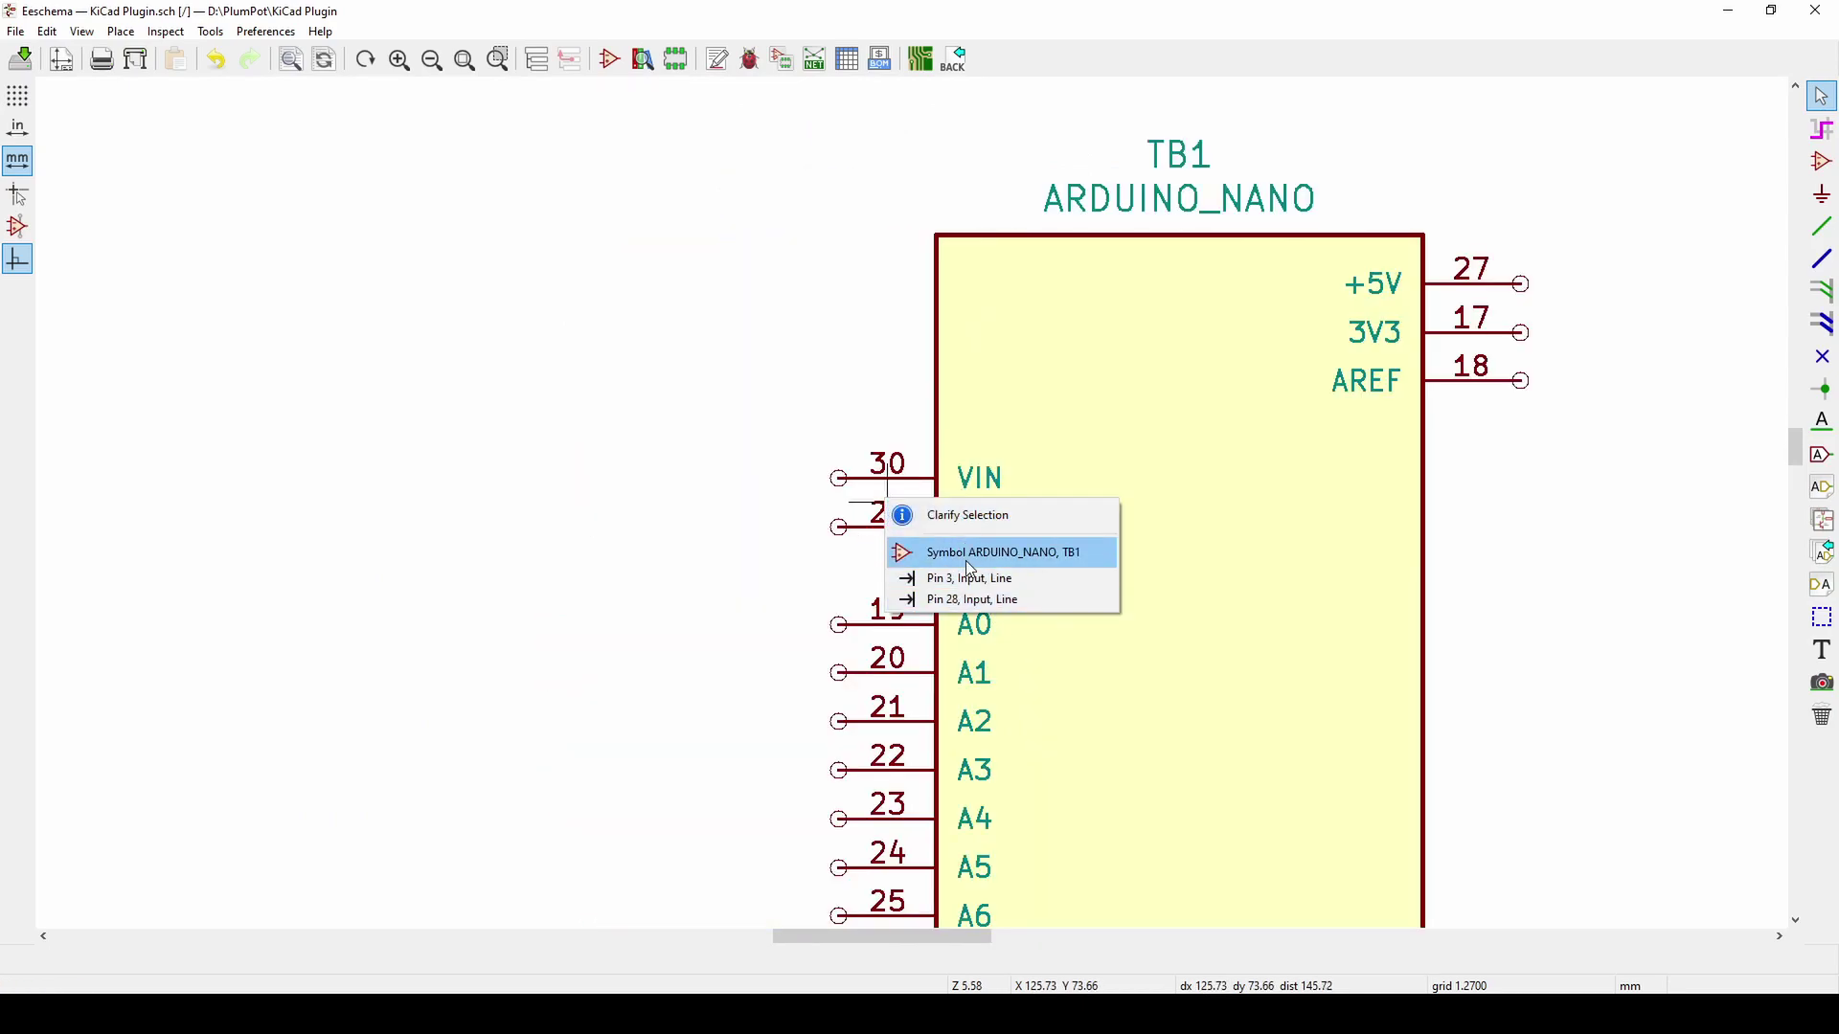
pyautogui.click(829, 571)
# - Check overlapping pins 3 and 28, view pins D9–D13 and COM/GND, then switch to the project manager
pyautogui.scroll(-1, 995, 563)
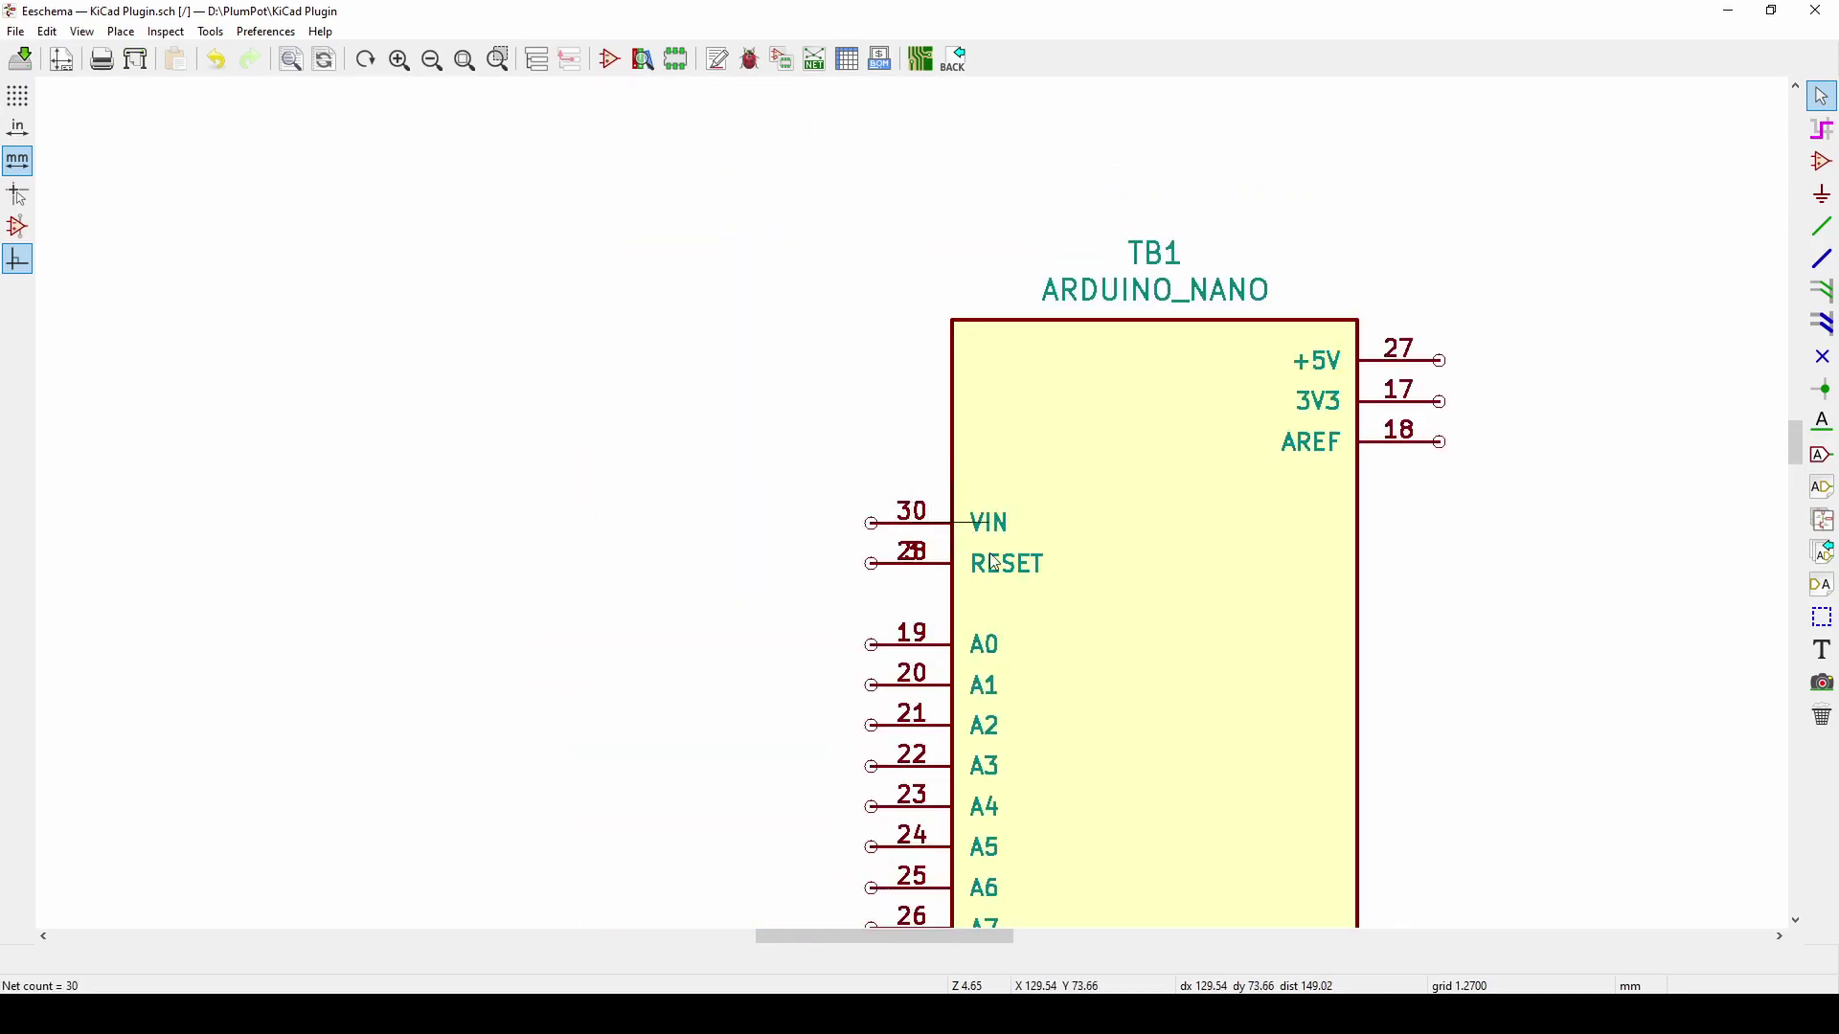
pyautogui.moveTo(1154, 493); pyautogui.dragTo(965, 336, button='middle')
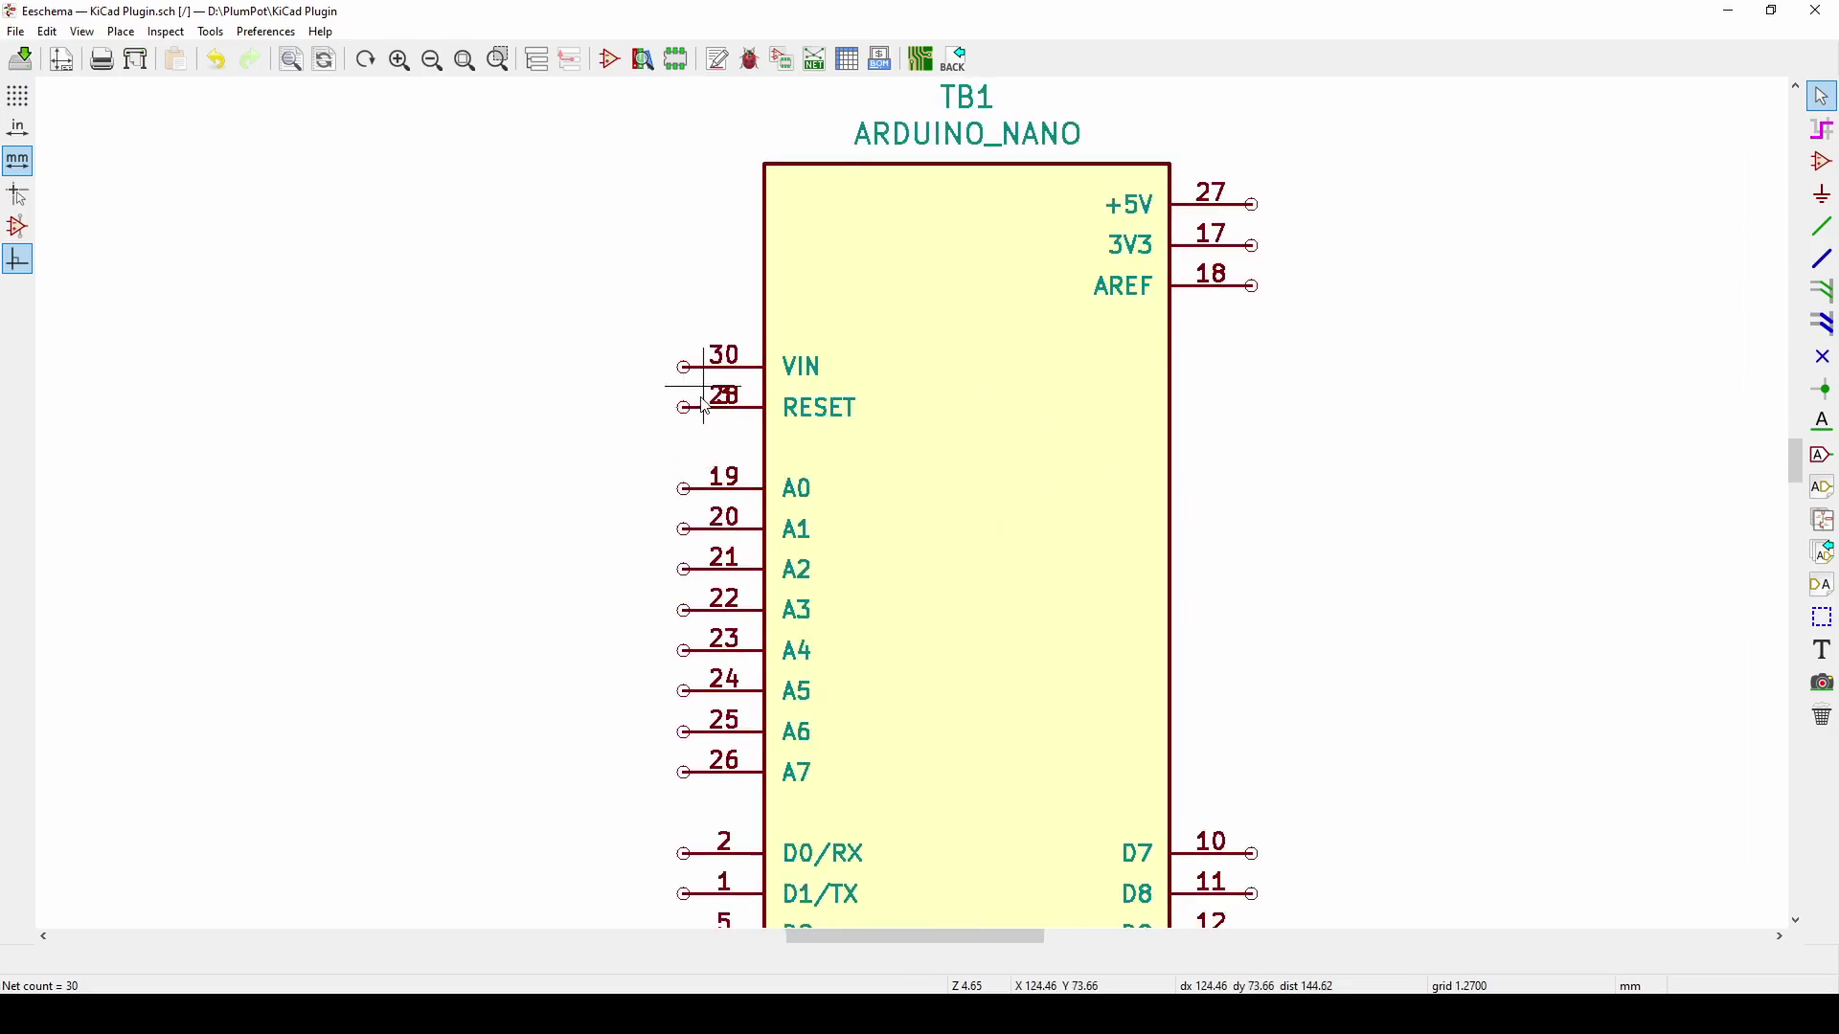
pyautogui.click(705, 406)
pyautogui.click(615, 490)
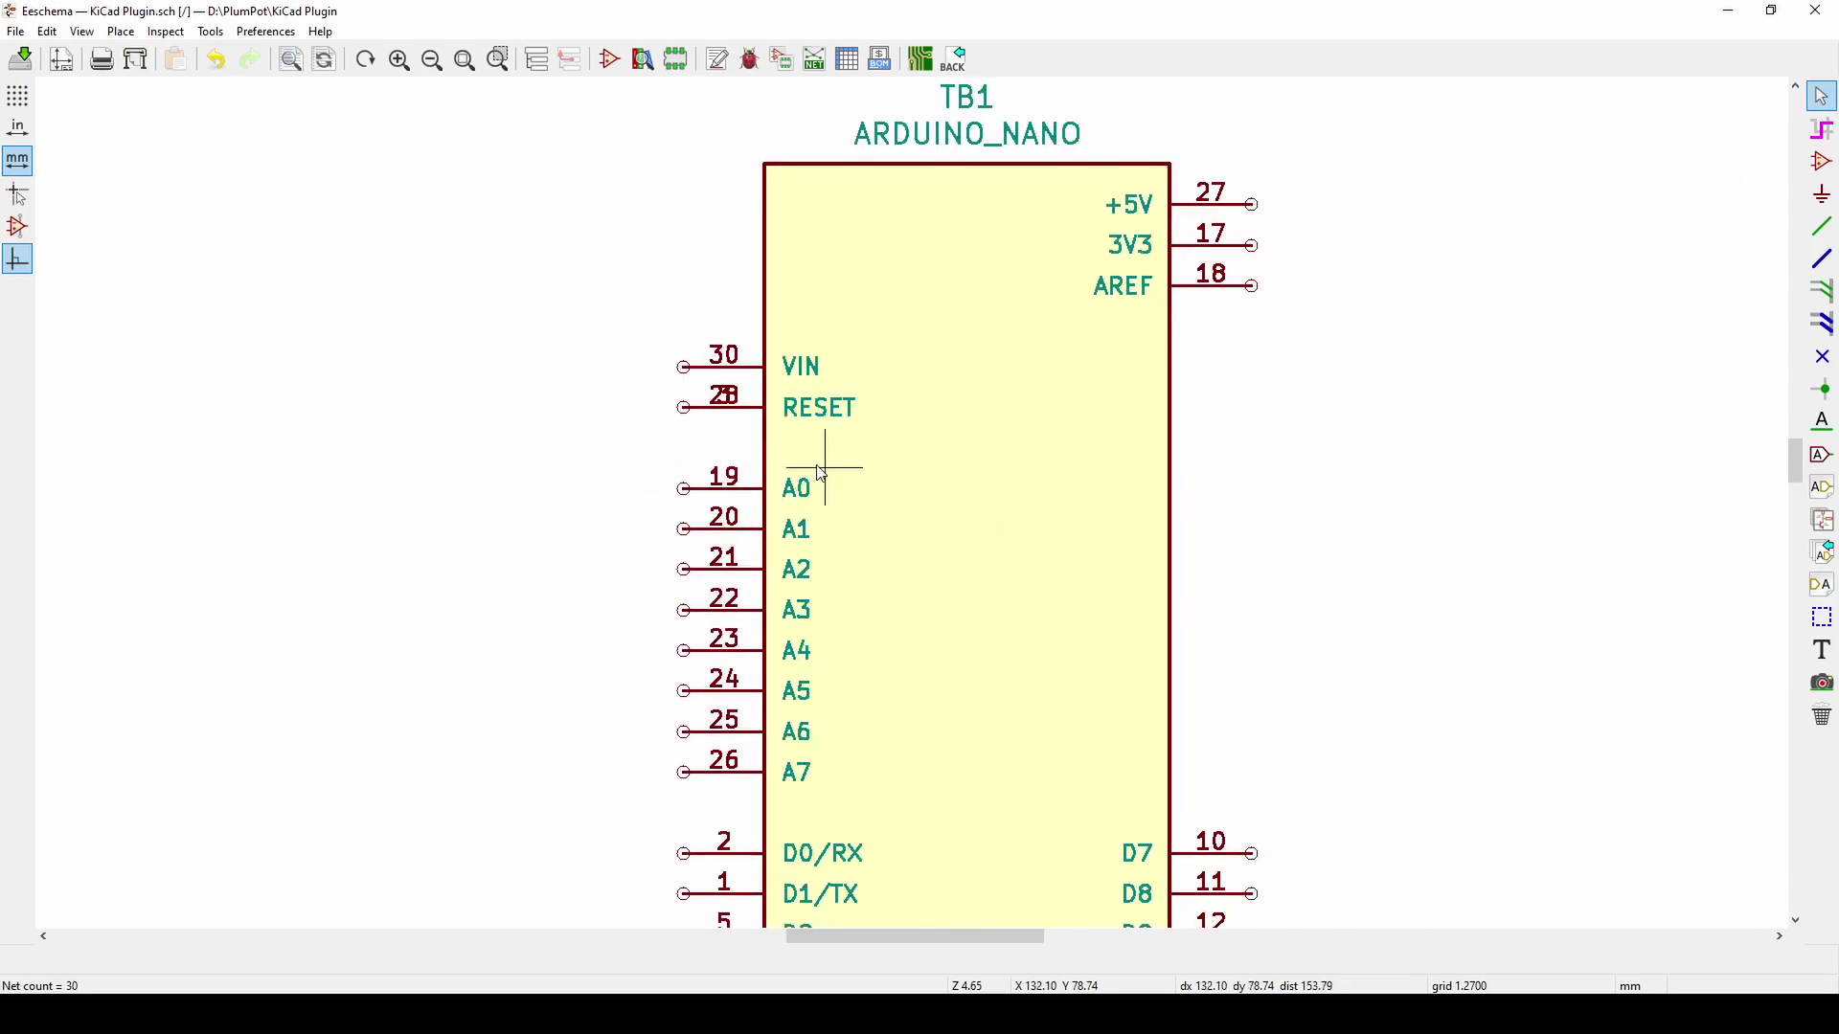
pyautogui.moveTo(1121, 657); pyautogui.dragTo(842, 328, button='middle')
pyautogui.moveTo(1013, 673); pyautogui.dragTo(958, 538, button='middle')
pyautogui.hotkey('alt', 'Tab')
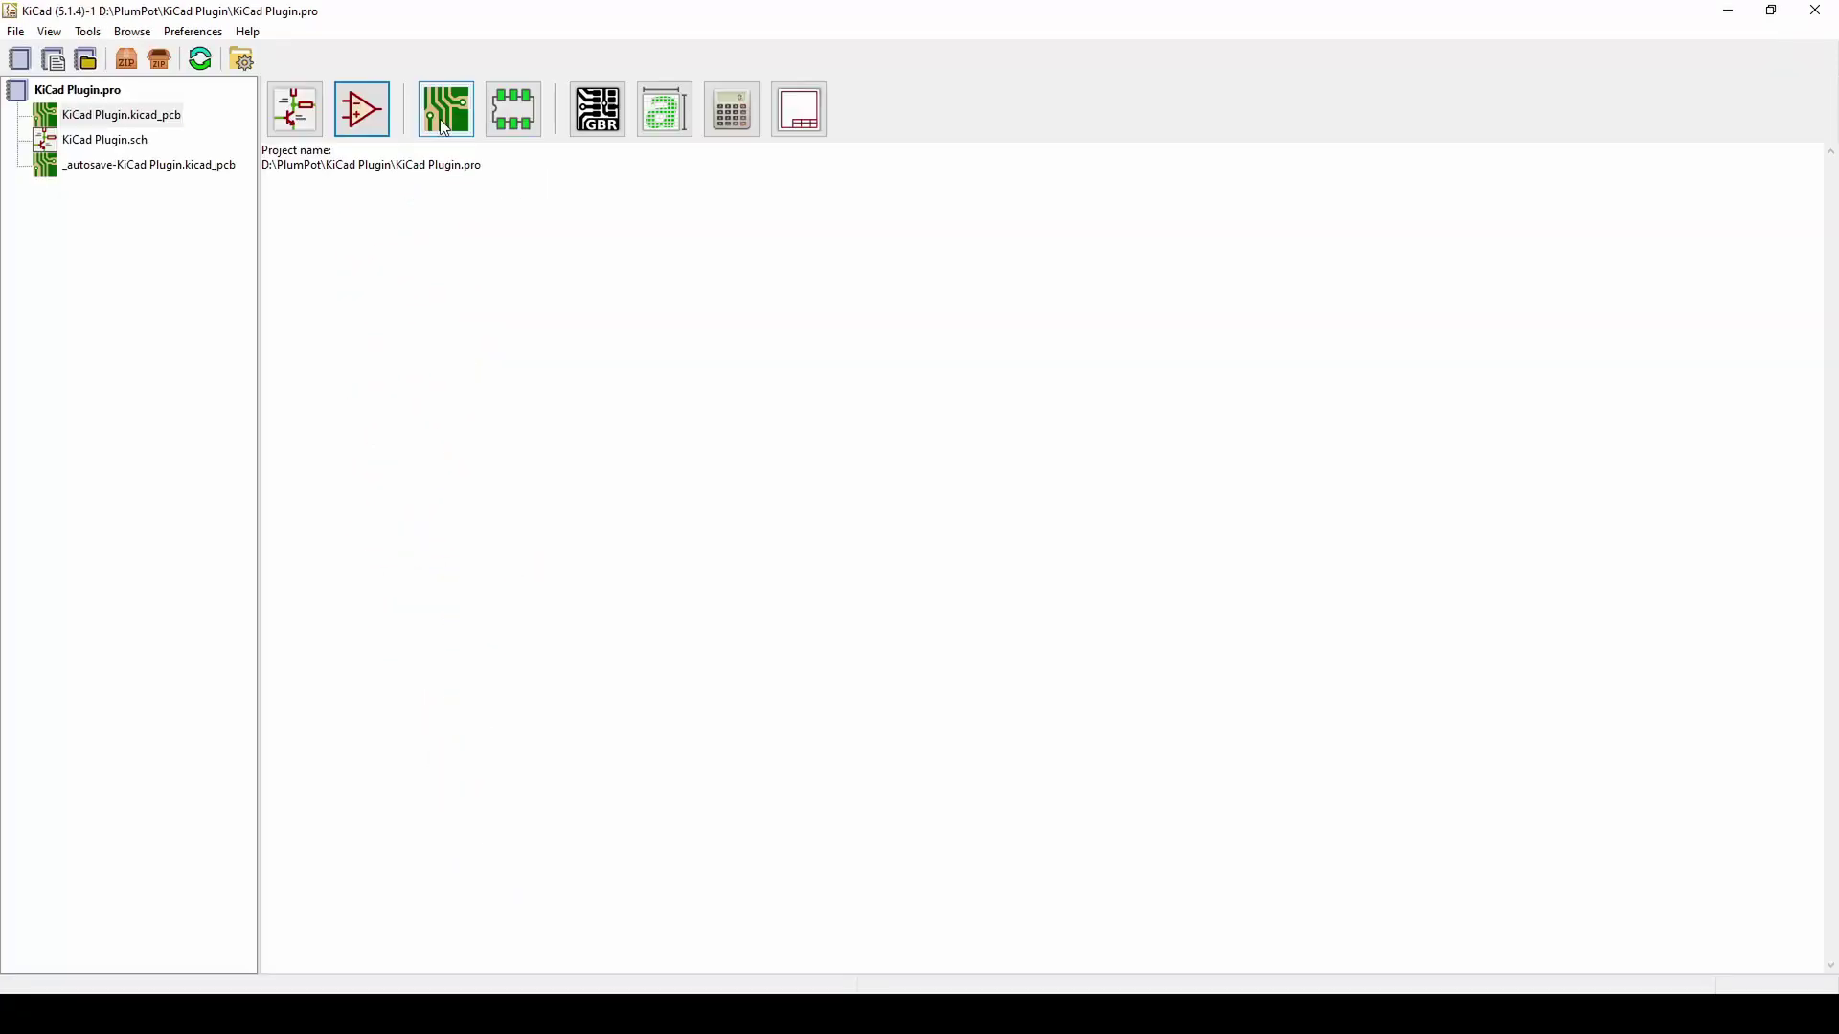
# - In the Symbol Editor, filter libraries for 'snaped' and open the ARDUINO_NANO symbol
pyautogui.click(361, 112)
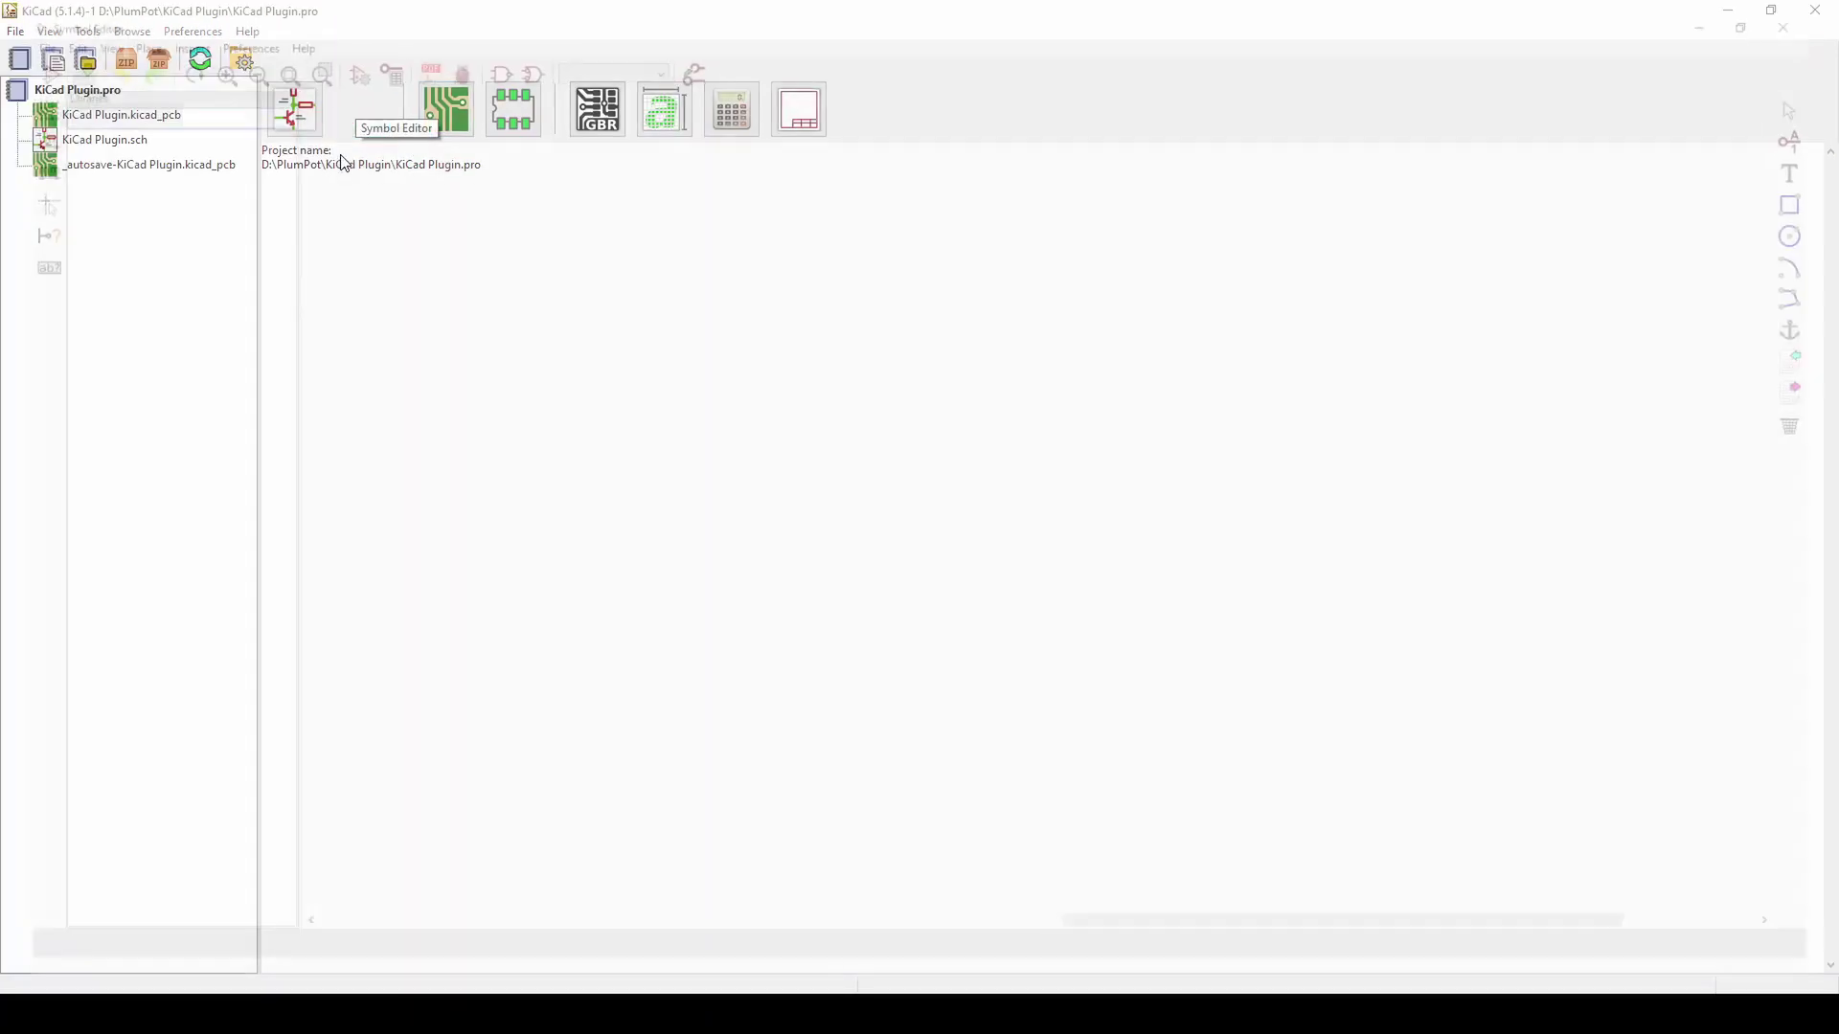
pyautogui.write('s')
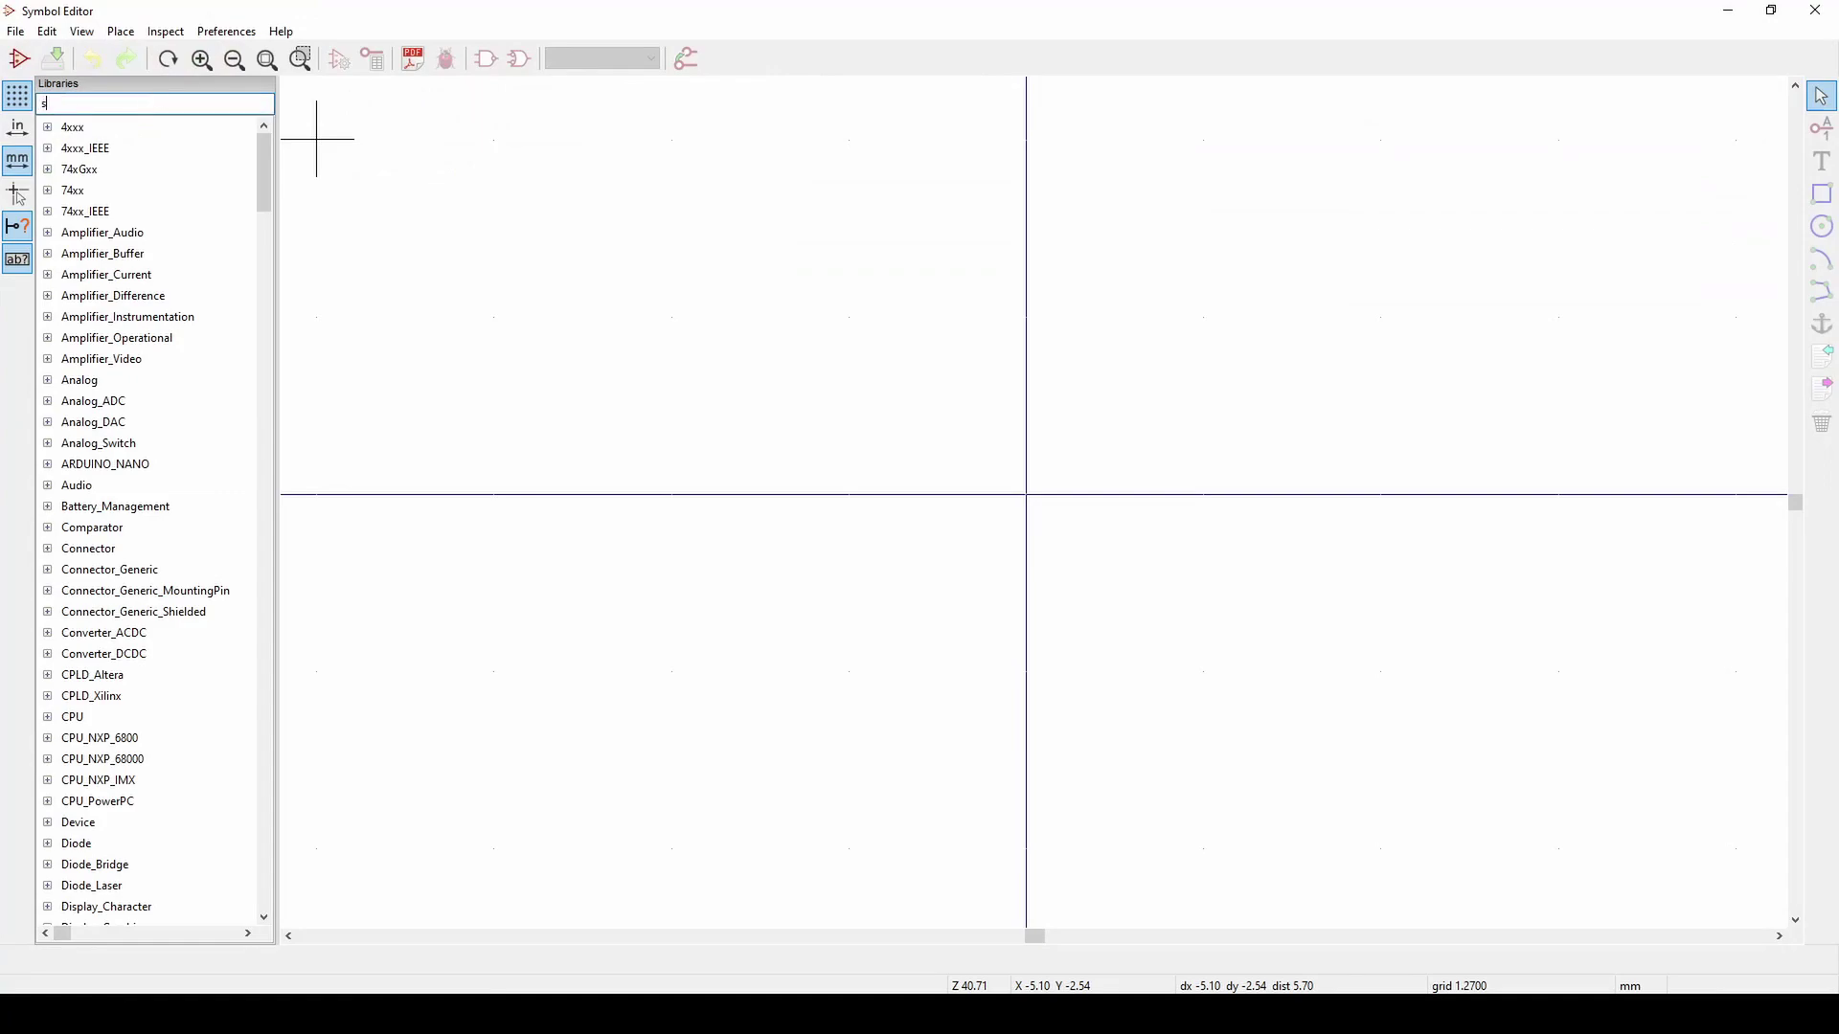
pyautogui.write('naped')
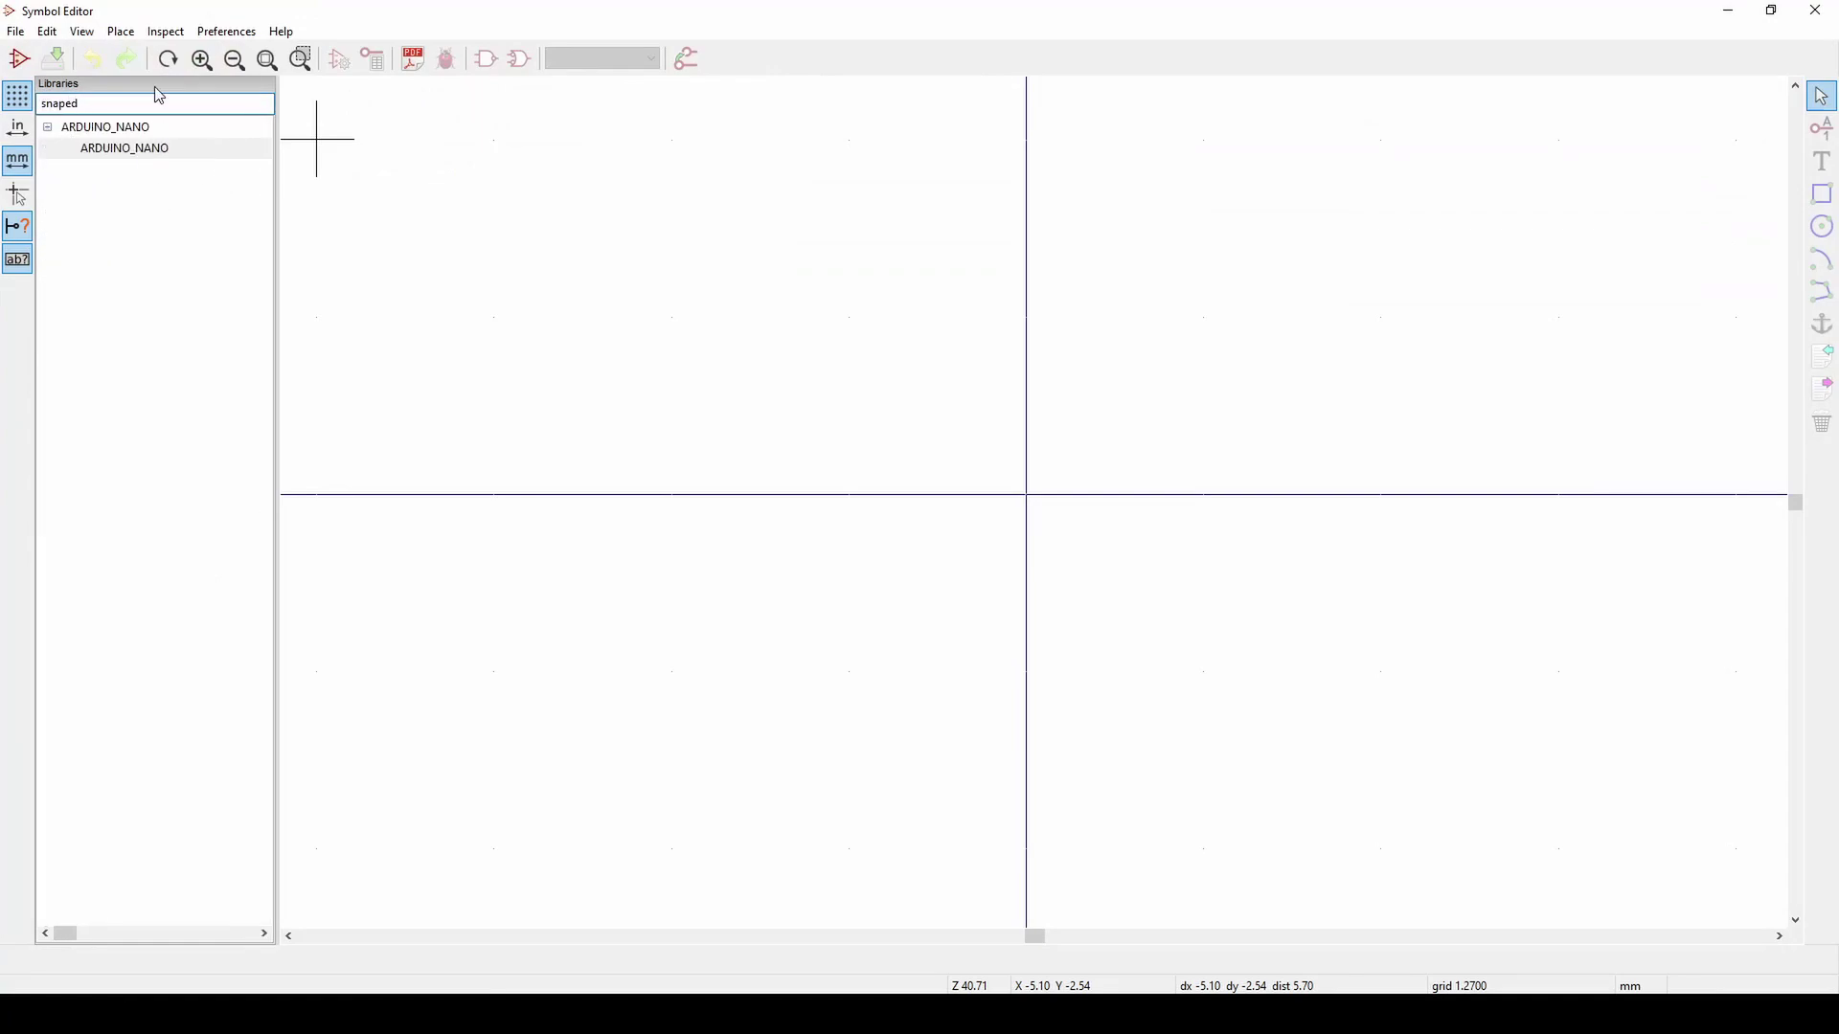
pyautogui.doubleClick(205, 146)
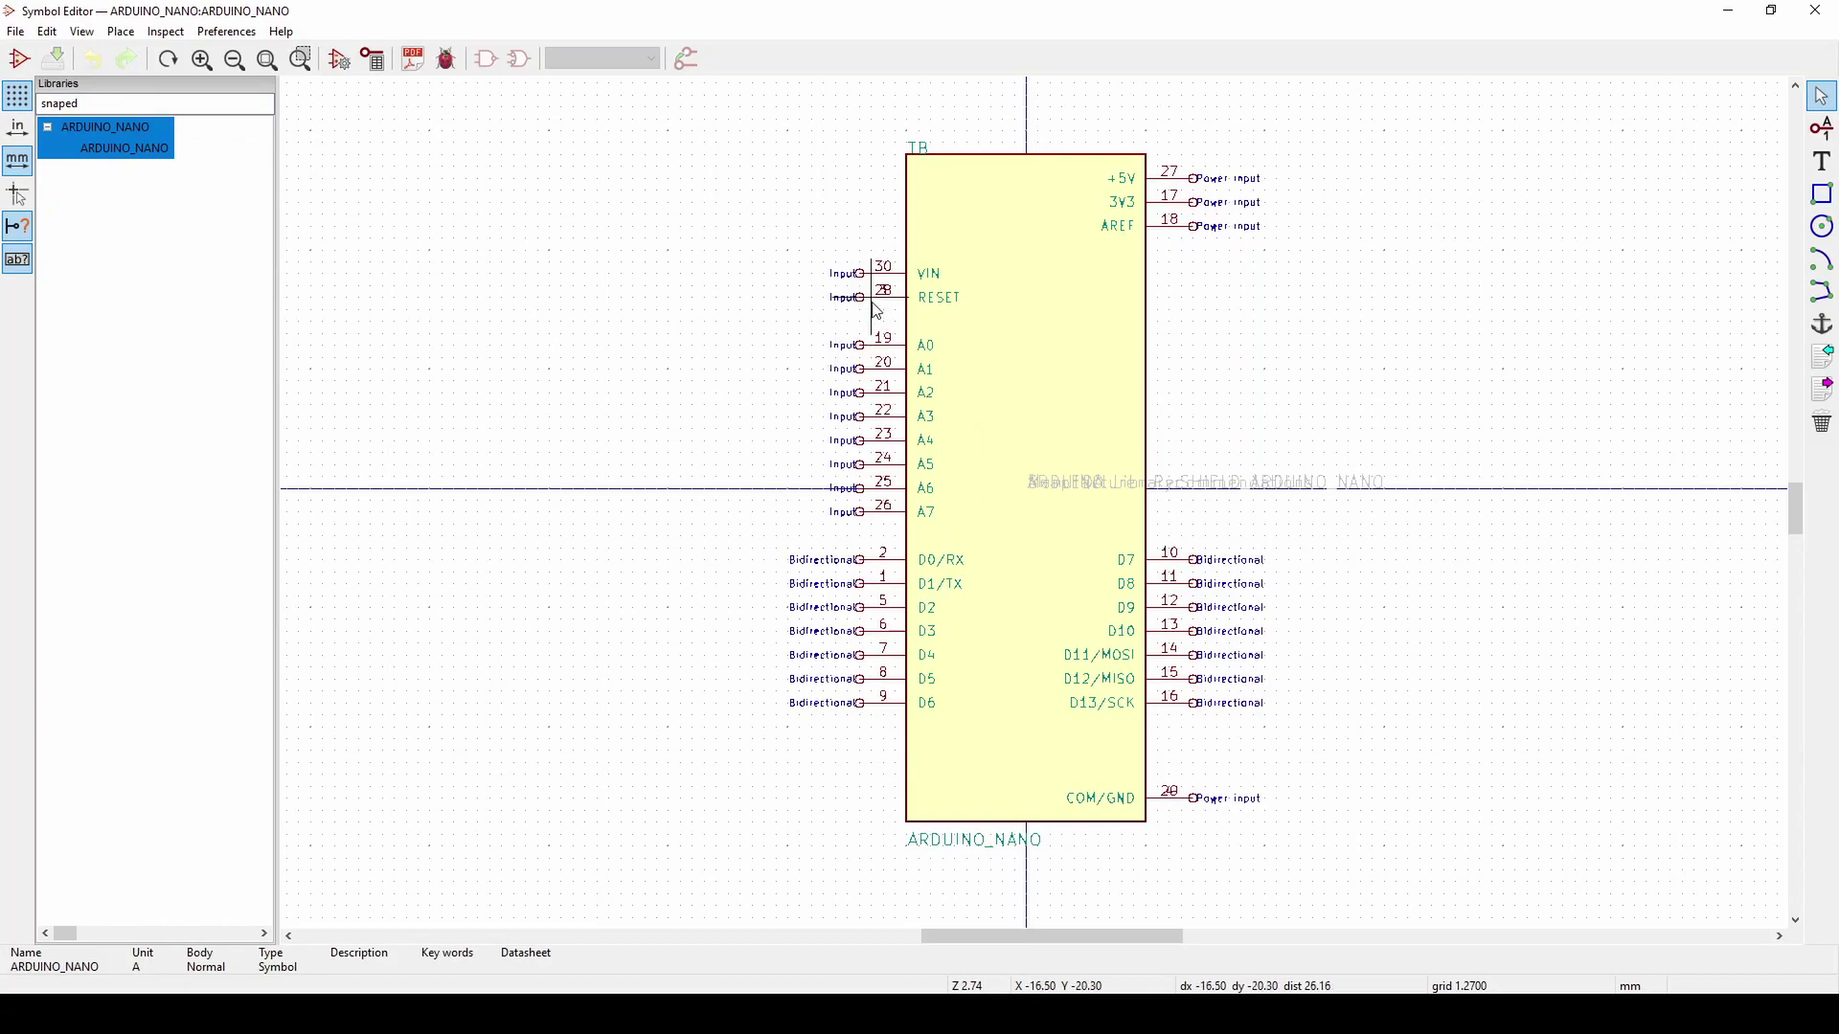